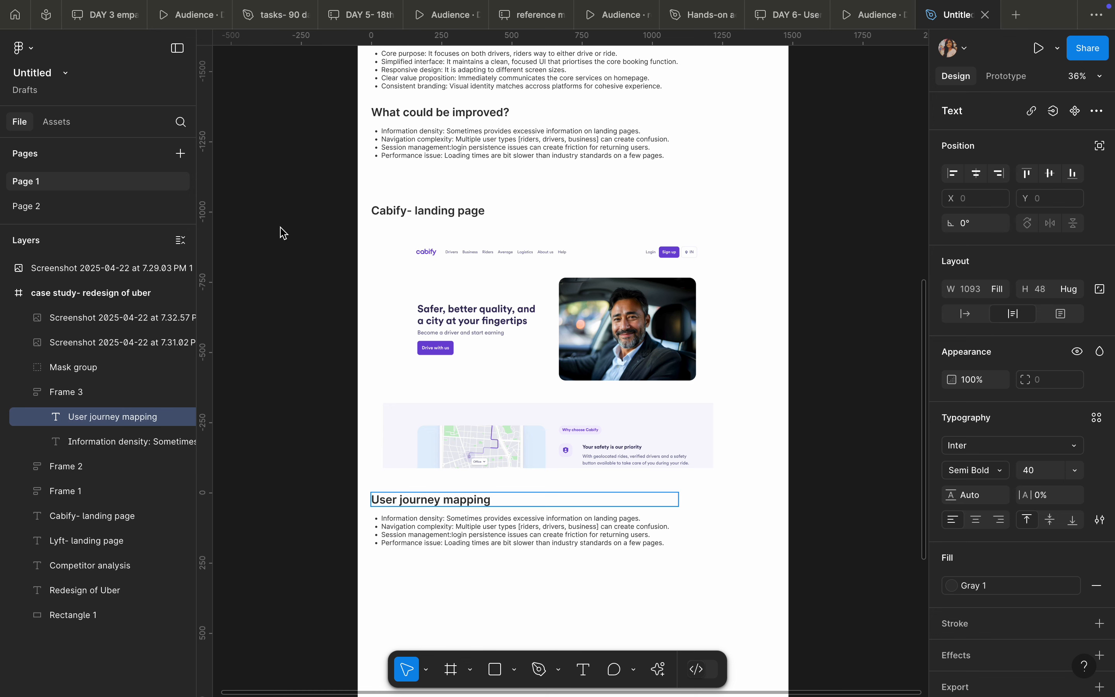
- Delete the bulleted list beneath the "User journey mapping" heading
{"action": "scroll", "coordinate": [283, 230], "scroll_direction": "down", "scroll_amount": 3}
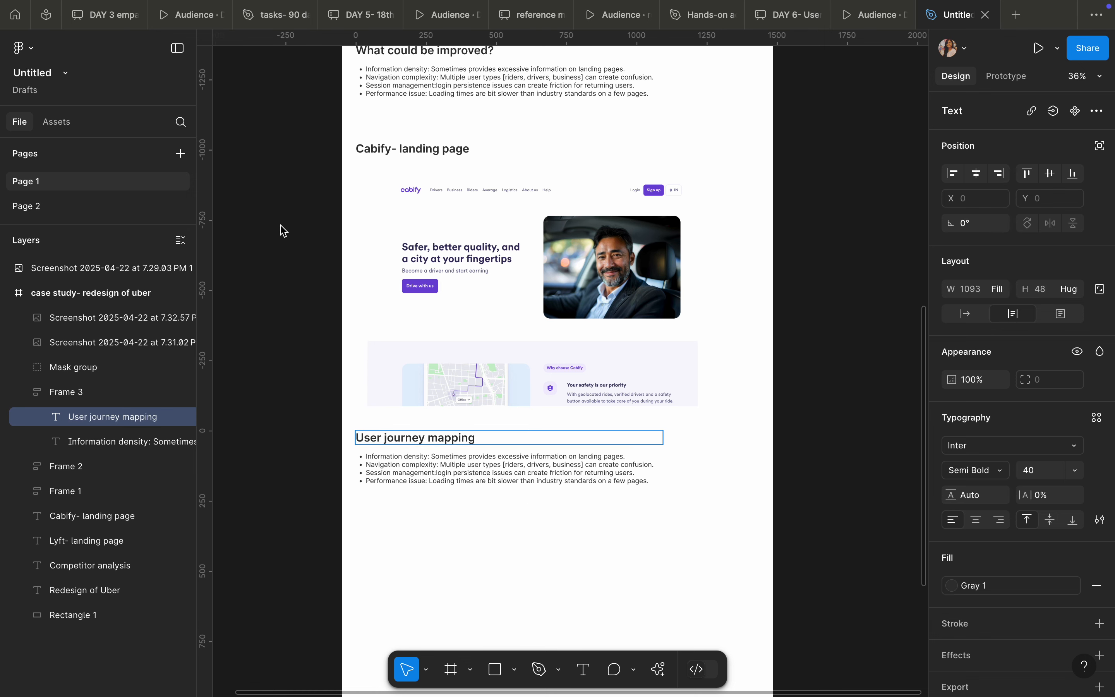
{"action": "left_click", "coordinate": [440, 470]}
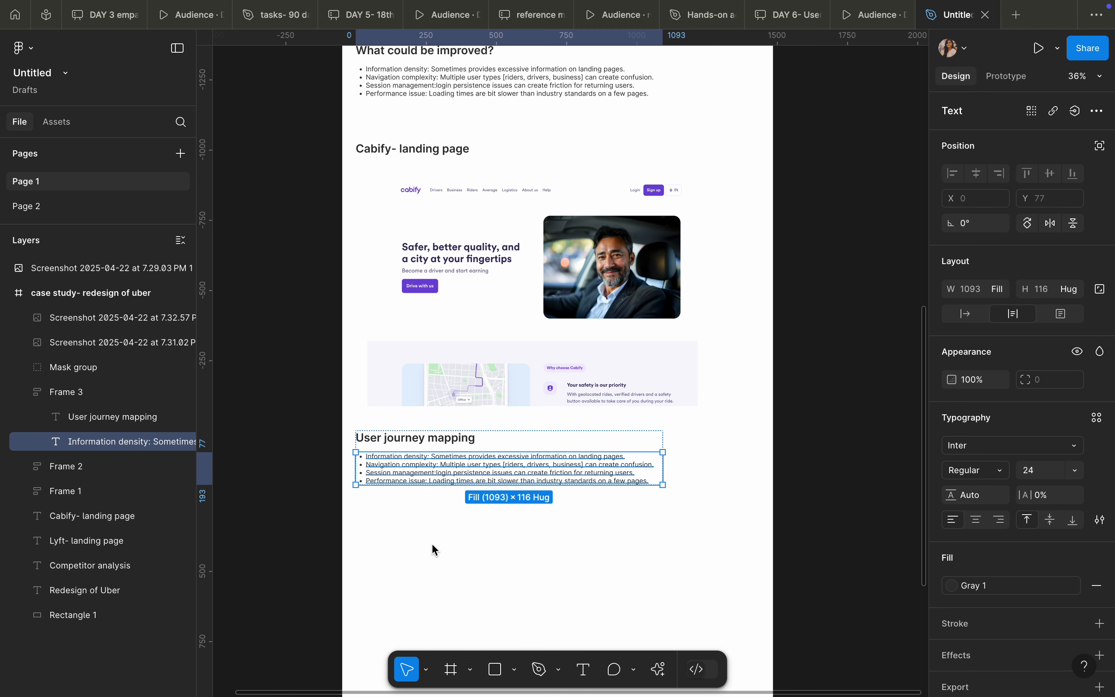
{"action": "key", "text": "Delete"}
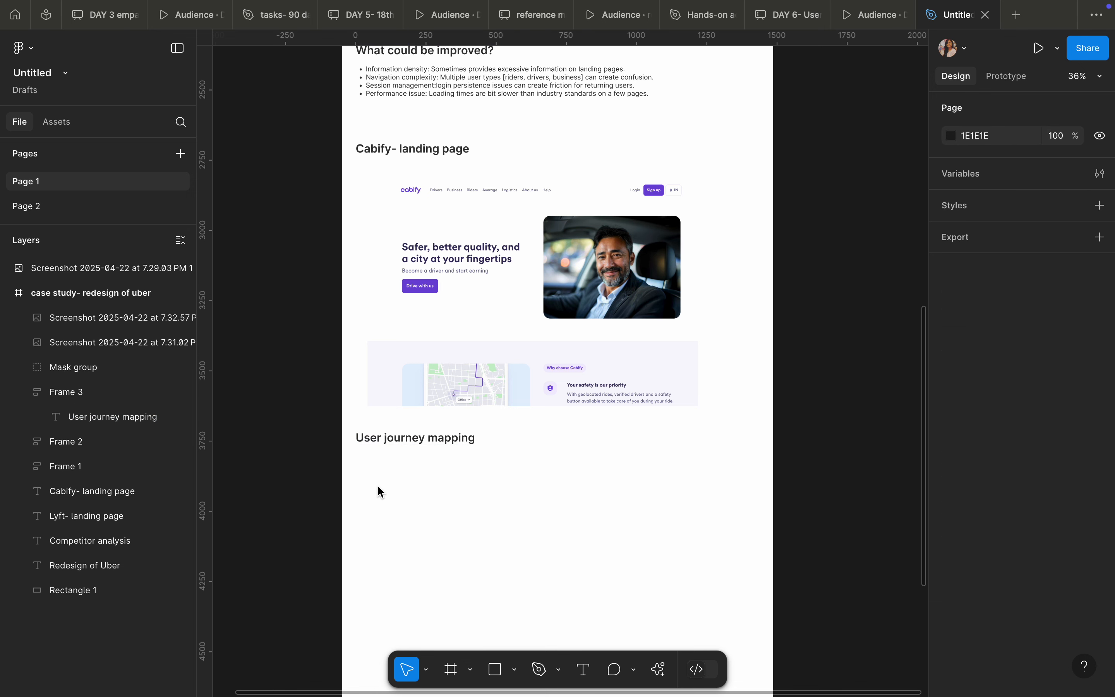
- Draw a horizontal grey rectangle about 1356 × 149 beneath the "User journey mapping" heading
{"action": "scroll", "coordinate": [378, 484], "scroll_direction": "down", "scroll_amount": 2}
{"action": "scroll", "coordinate": [378, 481], "scroll_direction": "down", "scroll_amount": 2}
{"action": "scroll", "coordinate": [377, 482], "scroll_direction": "right", "scroll_amount": 1}
{"action": "scroll", "coordinate": [400, 535], "scroll_direction": "up", "scroll_amount": 1}
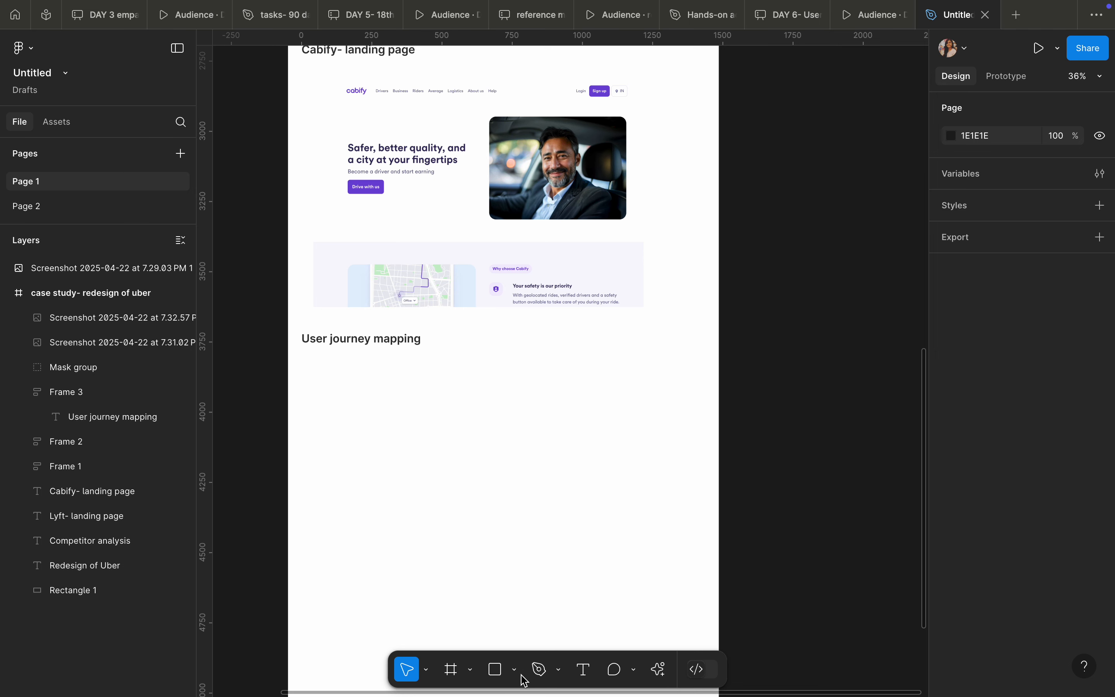
{"action": "left_click", "coordinate": [496, 672]}
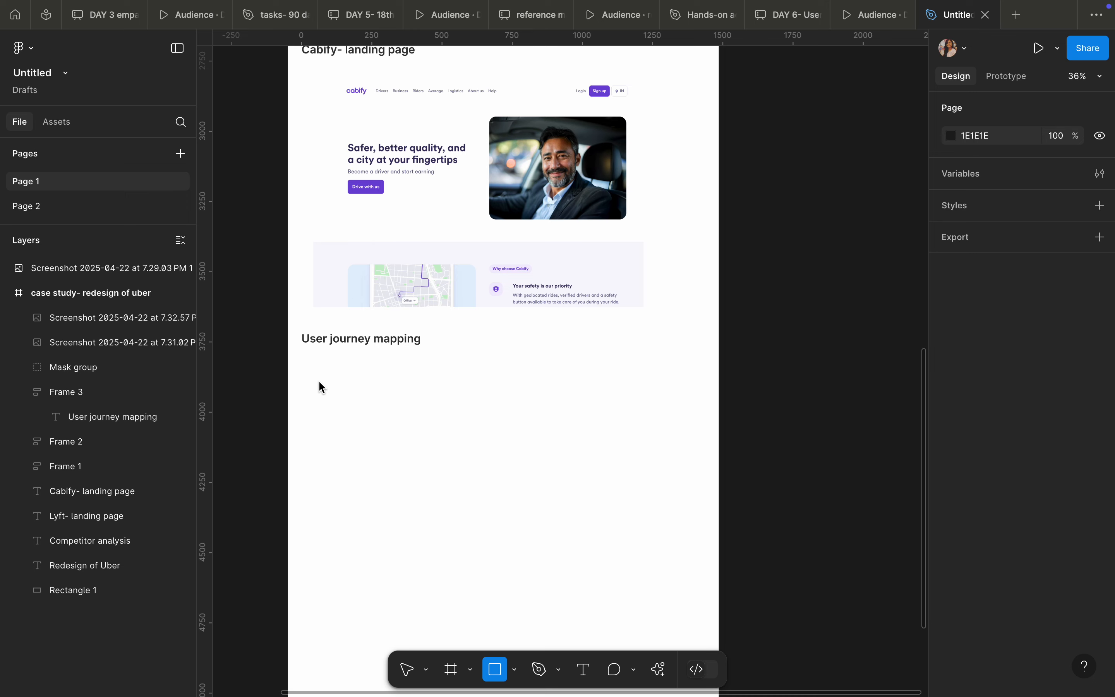
{"action": "double_click", "coordinate": [303, 355]}
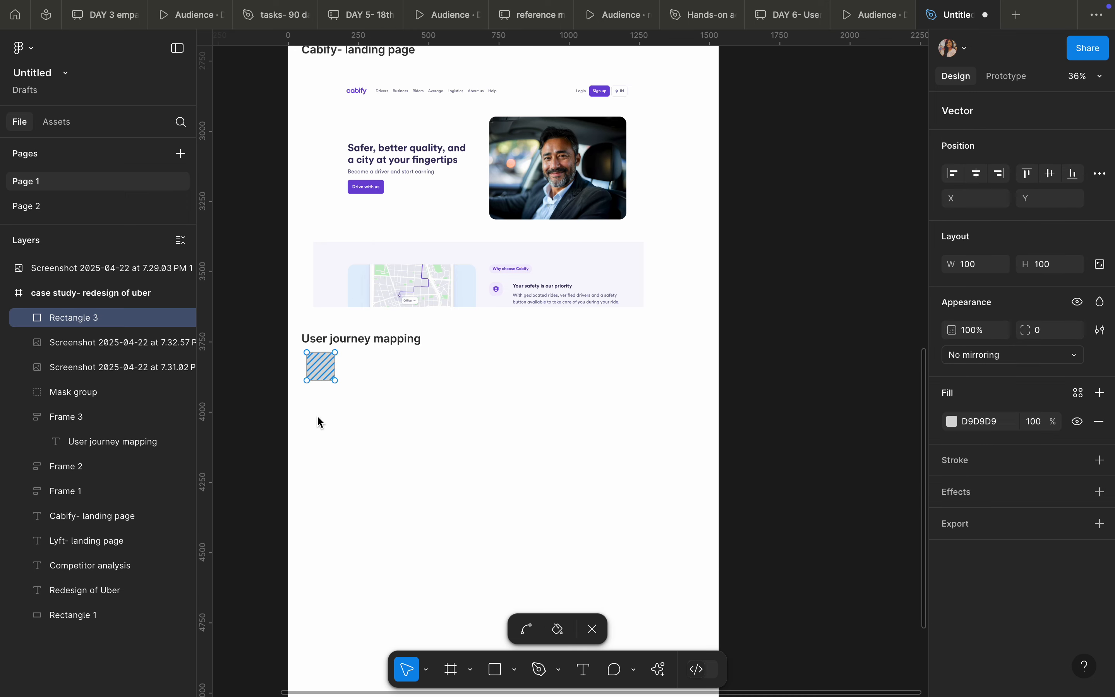
{"action": "key", "text": "Escape"}
{"action": "left_click", "coordinate": [362, 373]}
{"action": "left_click", "coordinate": [331, 372]}
{"action": "left_click_drag", "start_coordinate": [335, 369], "coordinate": [688, 368]}
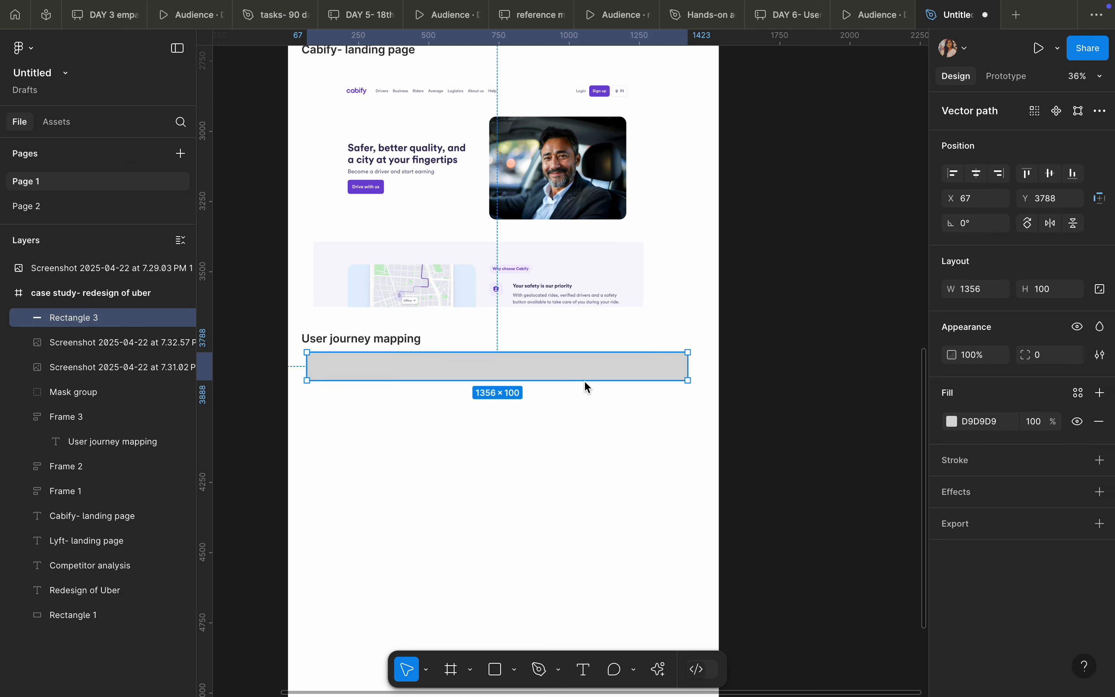
{"action": "left_click_drag", "start_coordinate": [584, 382], "coordinate": [584, 395]}
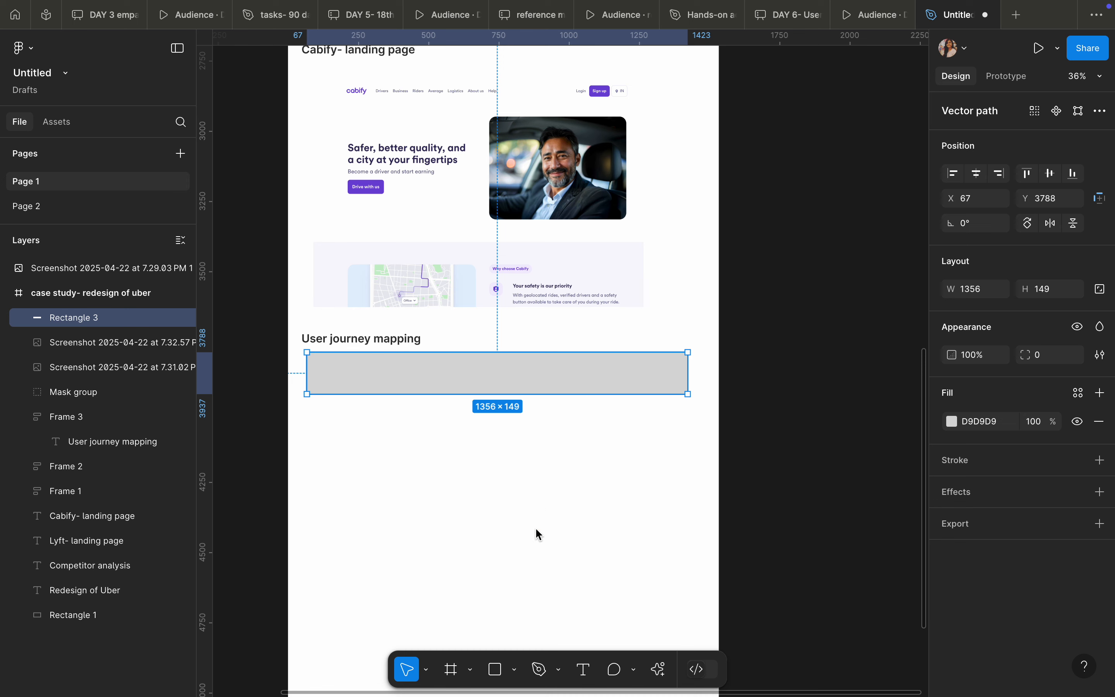
{"action": "left_click", "coordinate": [377, 346]}
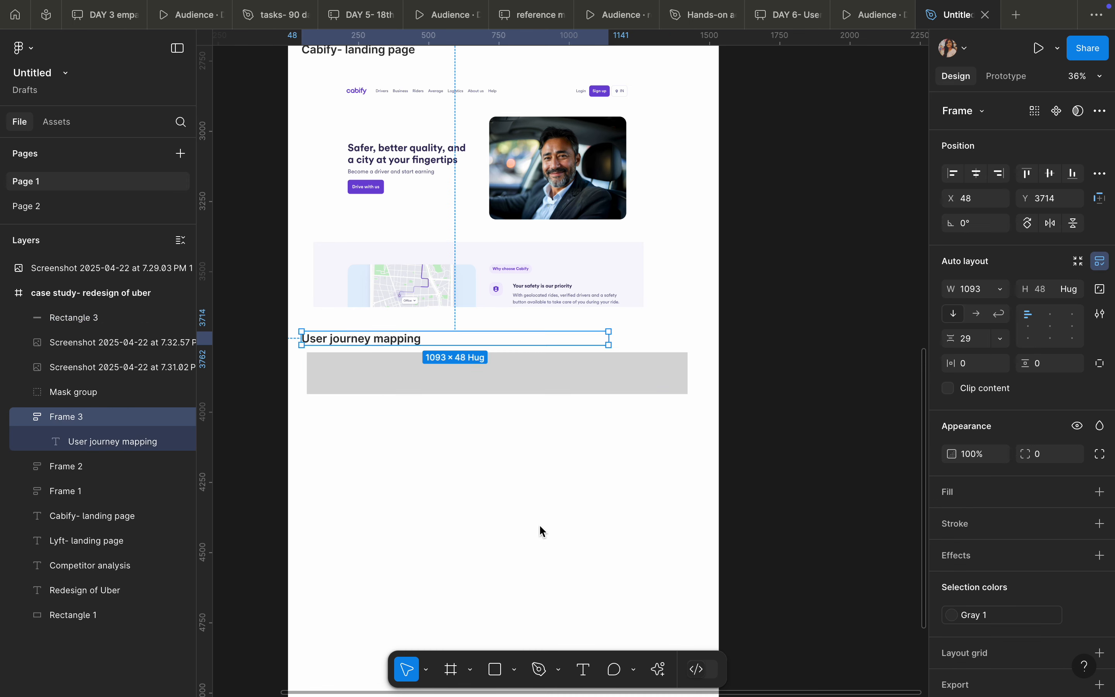
- Place a new text layer inside the grey bar near its left end
{"action": "left_click", "coordinate": [582, 669]}
{"action": "left_click", "coordinate": [322, 377]}
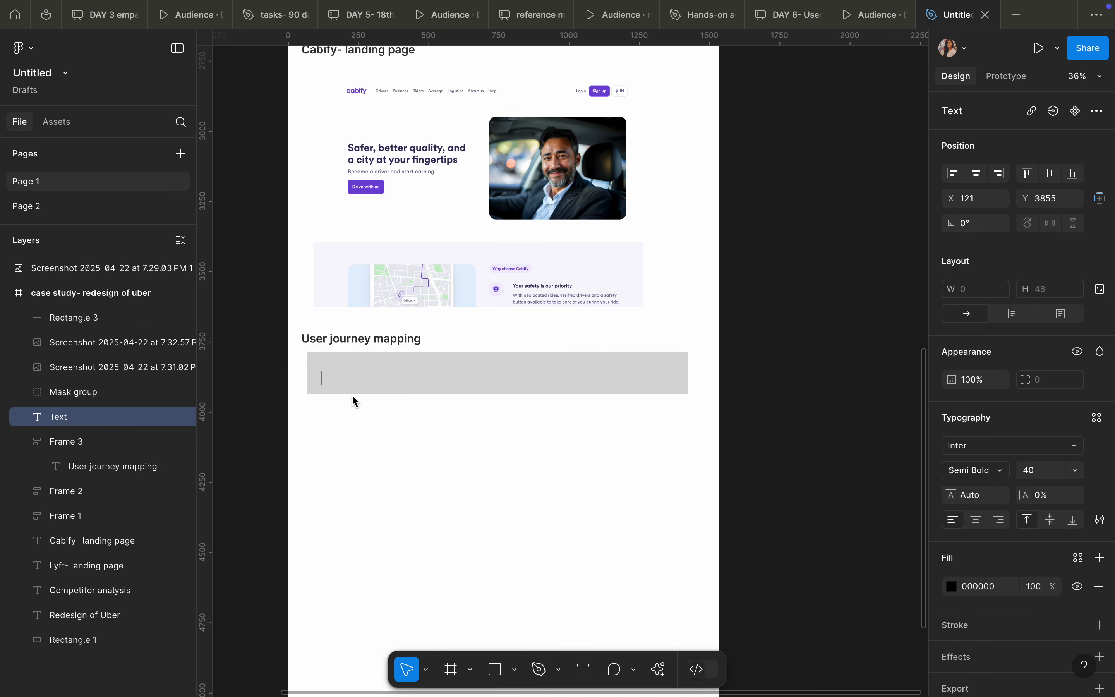
- Switch to Chrome, mute the microphone in the Google Meet call, and return to Figma
{"action": "mouse_move", "coordinate": [510, 650]}
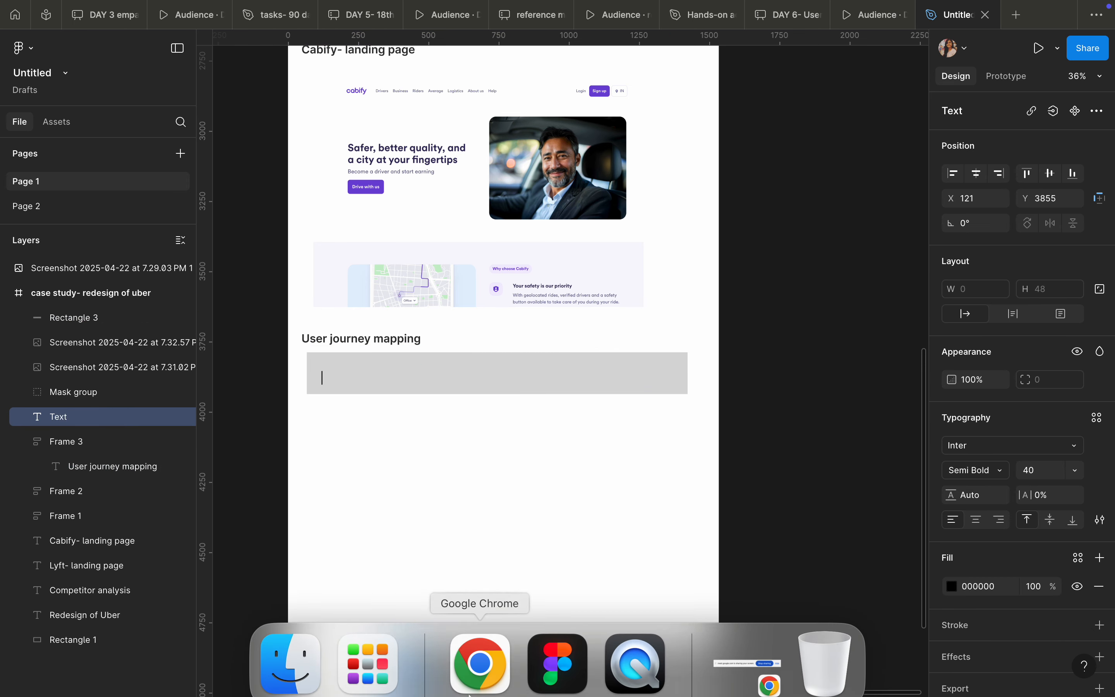
{"action": "left_click", "coordinate": [482, 656]}
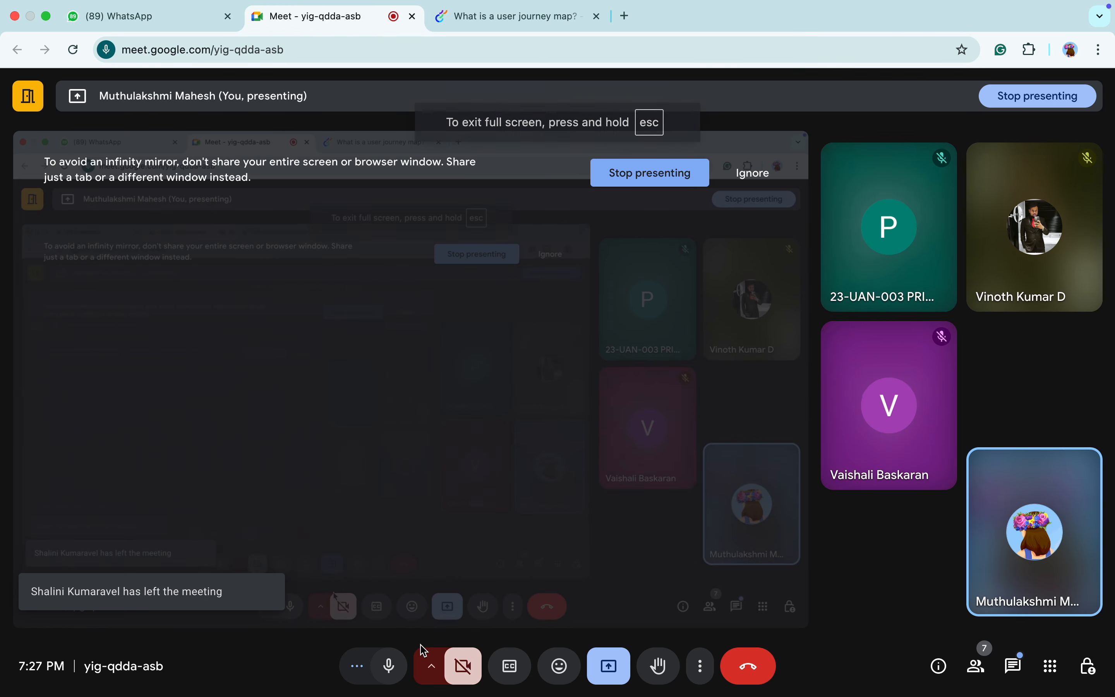
{"action": "mouse_move", "coordinate": [482, 694]}
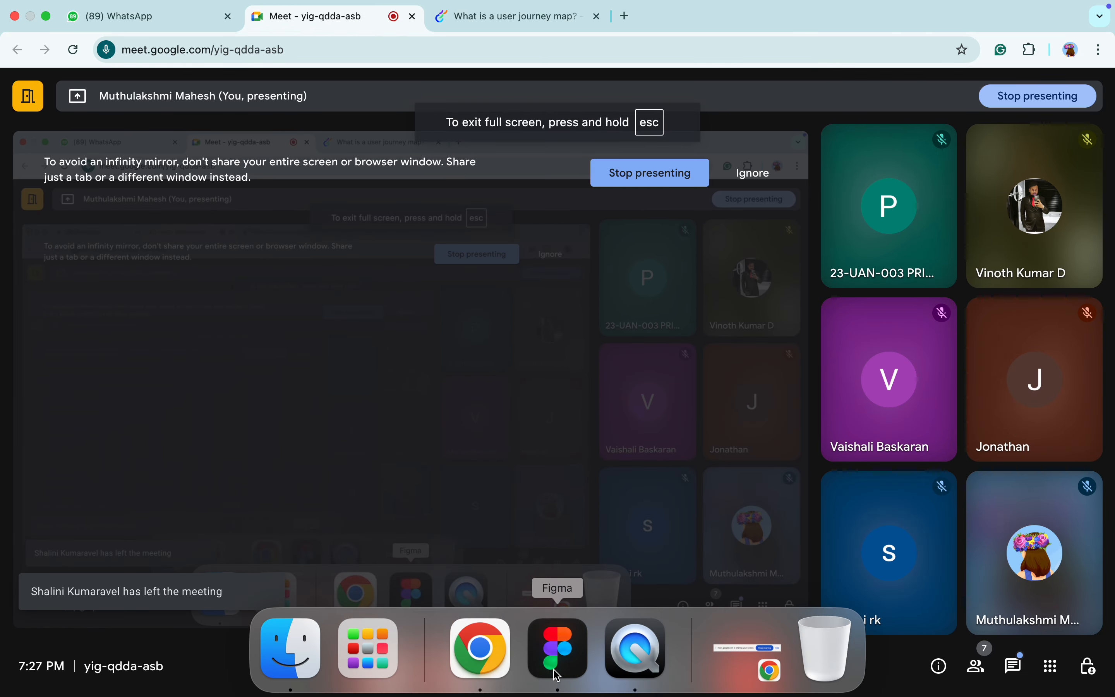
{"action": "left_click", "coordinate": [557, 652]}
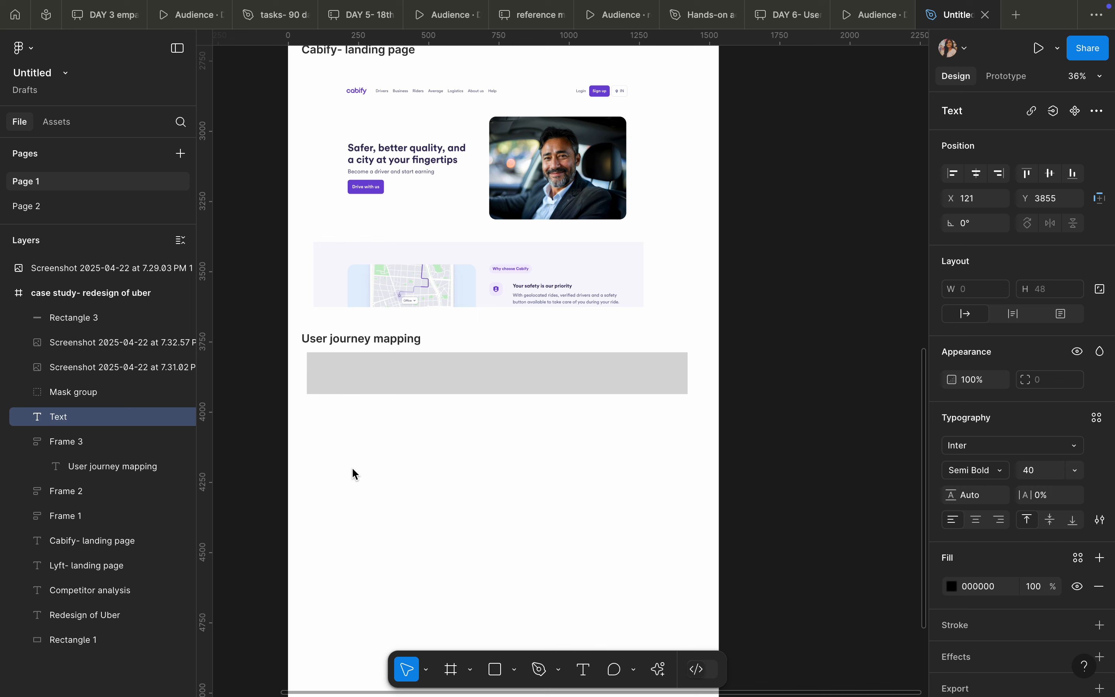
- Enter "cUS" in the new text layer and cut and repaste the layer so it sits above the grey bar
{"action": "type", "text": "cUS"}
{"action": "key", "text": "super+a"}
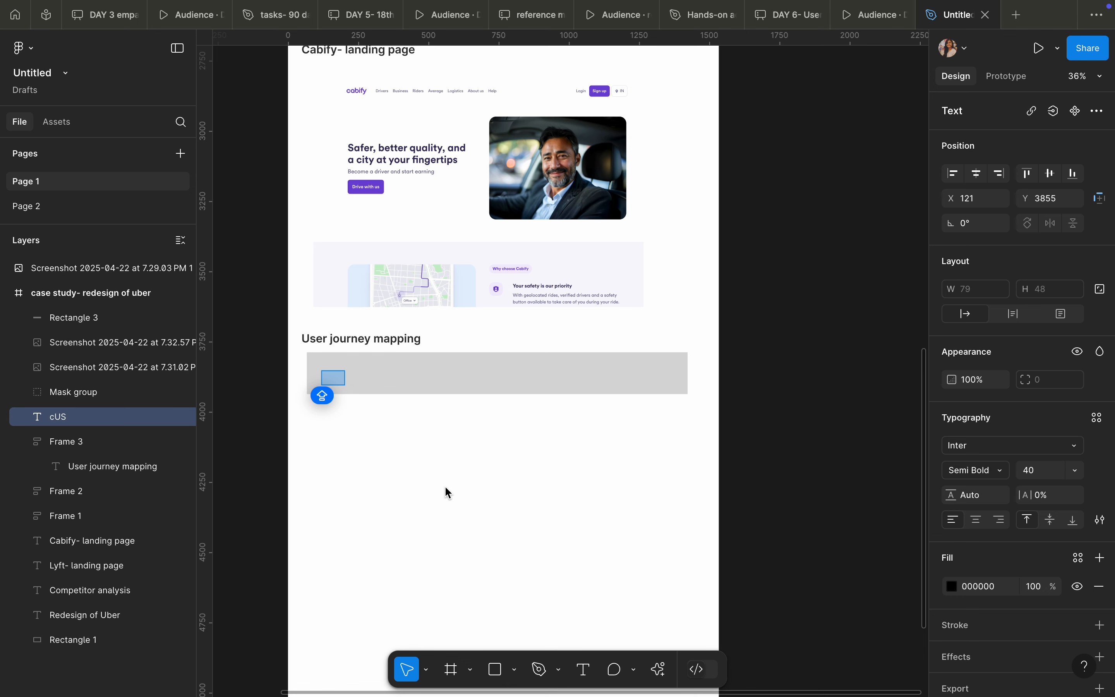
{"action": "right_click", "coordinate": [334, 379]}
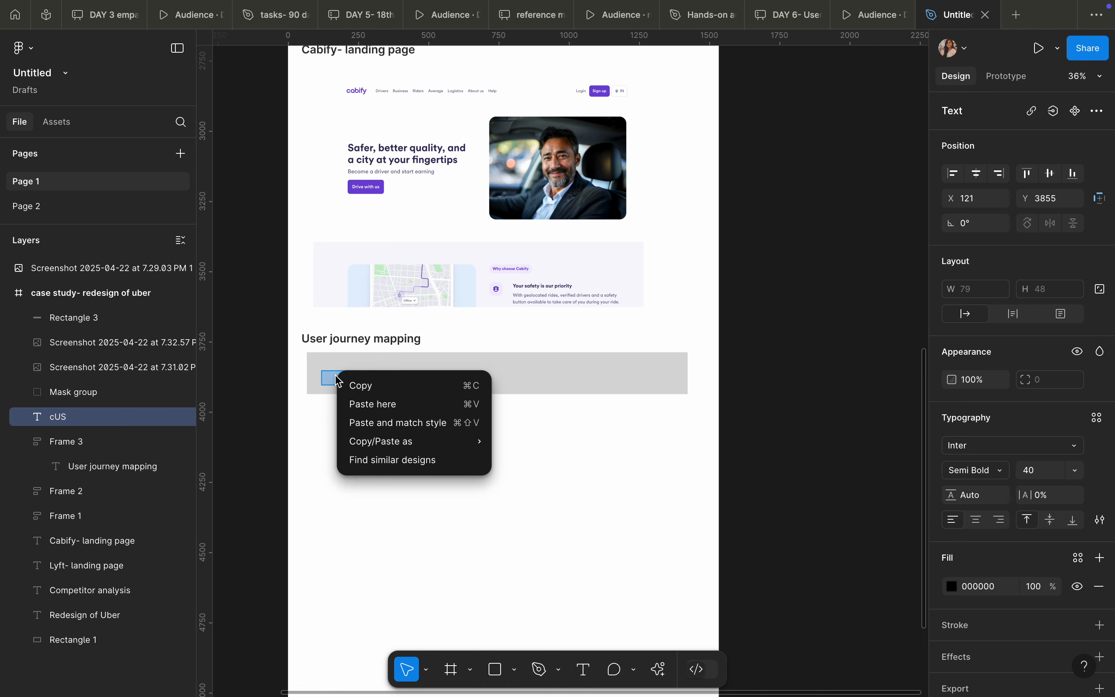
{"action": "left_click", "coordinate": [275, 426]}
{"action": "key", "text": "super+x"}
{"action": "left_click", "coordinate": [251, 423]}
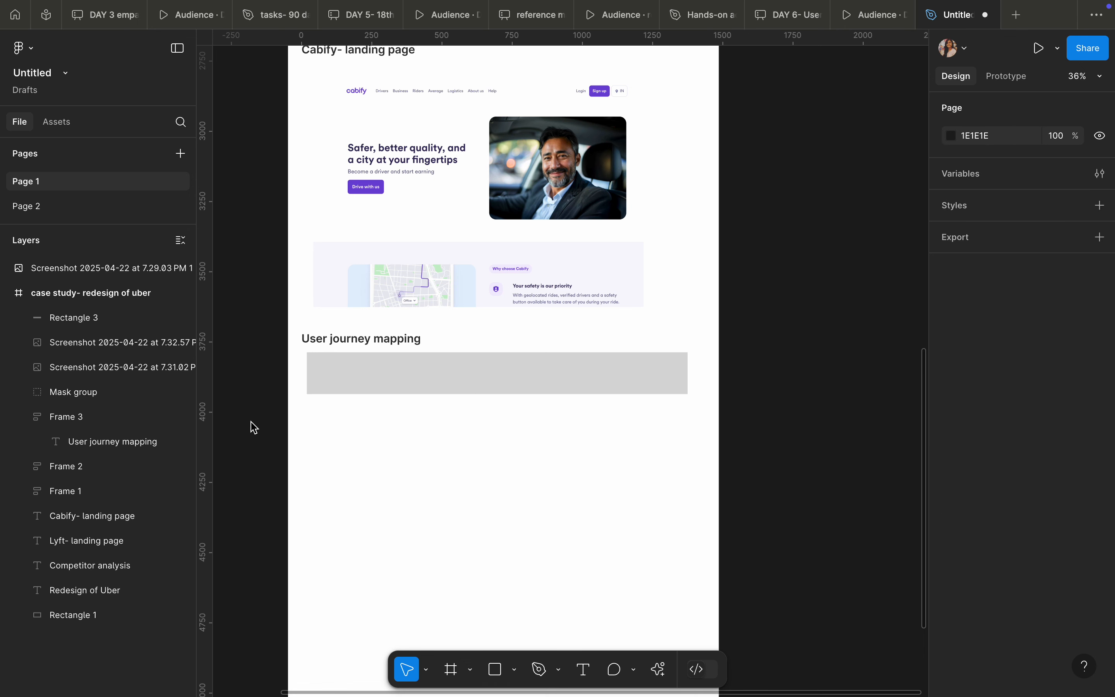
{"action": "key", "text": "super+v"}
- Replace the text of the label on the grey bar with "Persona"
{"action": "double_click", "coordinate": [333, 379]}
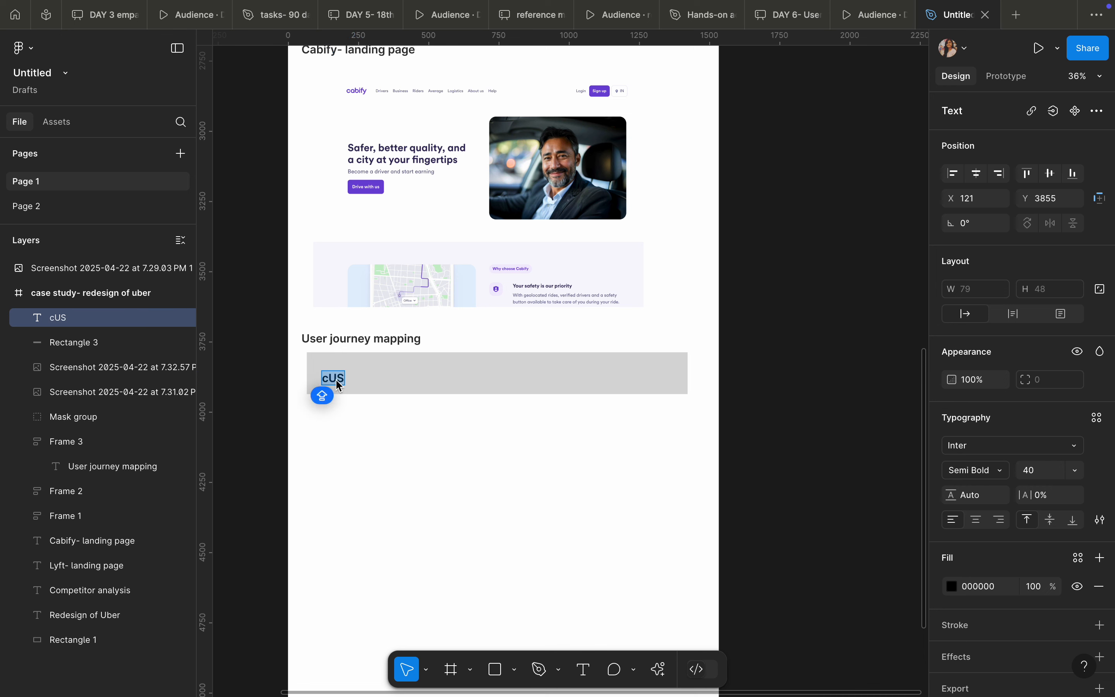
{"action": "type", "text": "c"}
{"action": "key", "text": "super+a"}
{"action": "key", "text": "BackSpace"}
{"action": "type", "text": "C"}
{"action": "key", "text": "Caps_Lock"}
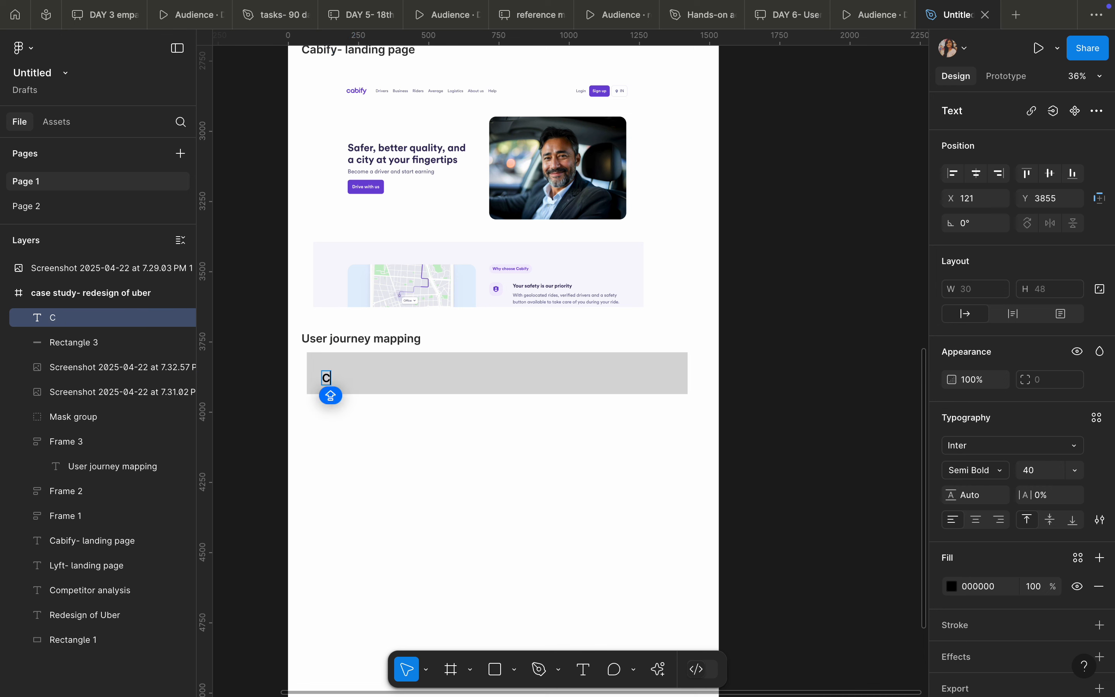
{"action": "key", "text": "Caps_Lock"}
{"action": "key", "text": "BackSpace"}
{"action": "type", "text": "Persona"}
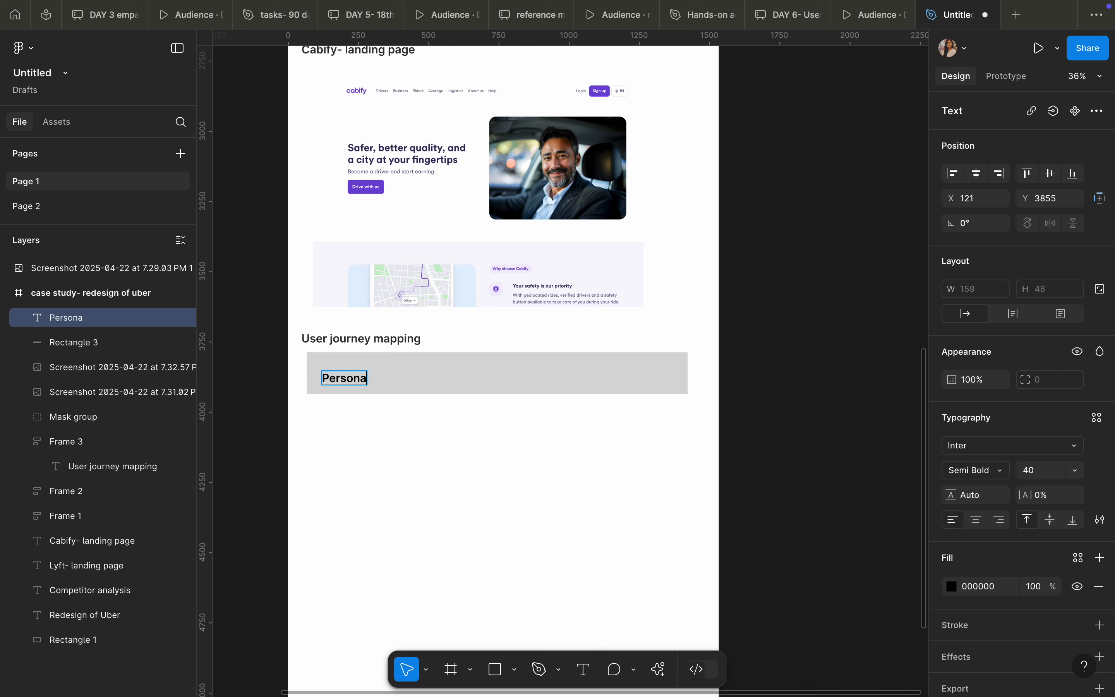
- Set the "Persona" label's font size to 24 and move it to about X 90, Y 3848 in the grey bar
{"action": "left_click", "coordinate": [1037, 471]}
{"action": "type", "text": "24"}
{"action": "key", "text": "Return"}
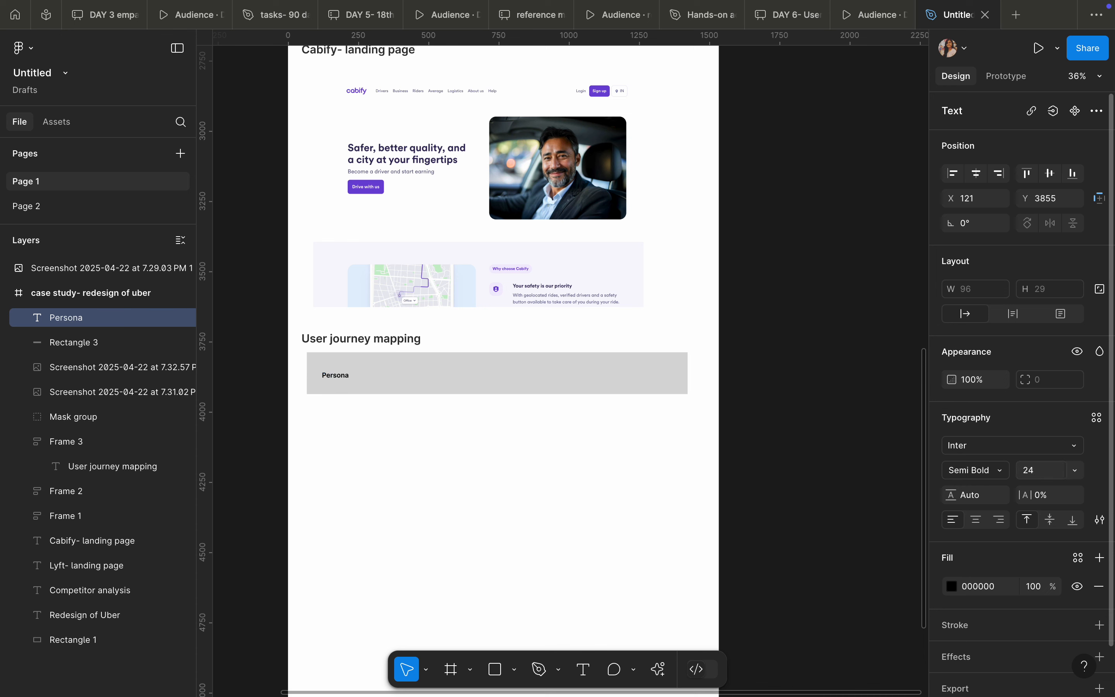
{"action": "key", "text": "Escape"}
{"action": "left_click_drag", "start_coordinate": [341, 378], "coordinate": [331, 377]}
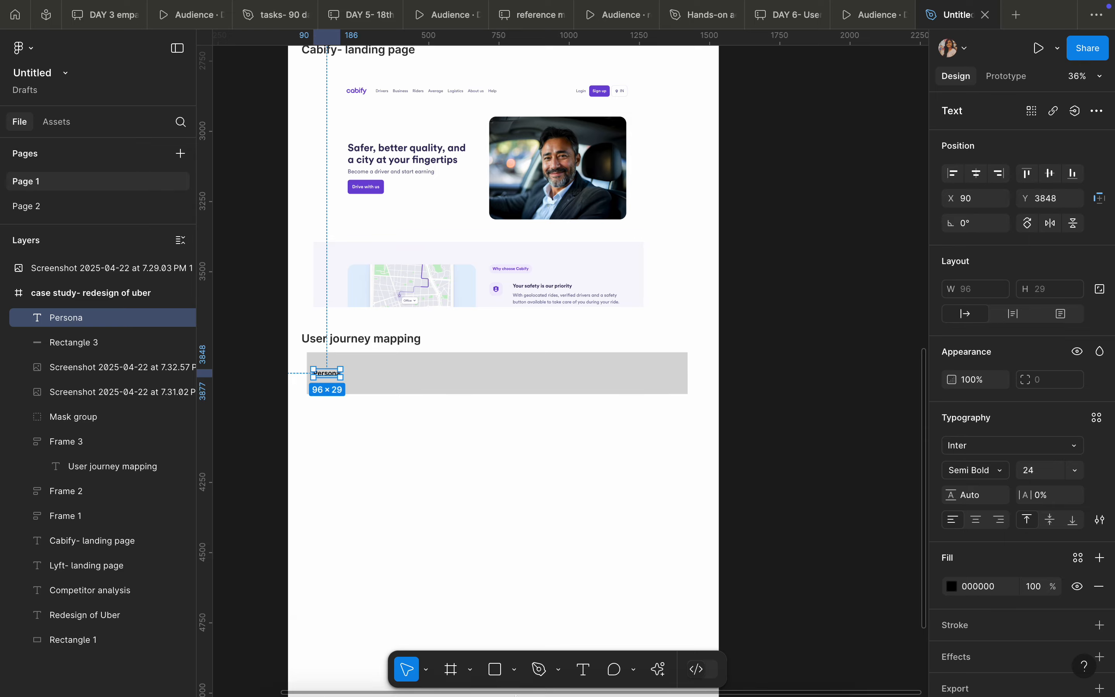
- Switch to Chrome, unmute the microphone in the Google Meet call, and return to Figma
{"action": "left_click", "coordinate": [479, 652]}
{"action": "left_click", "coordinate": [388, 665]}
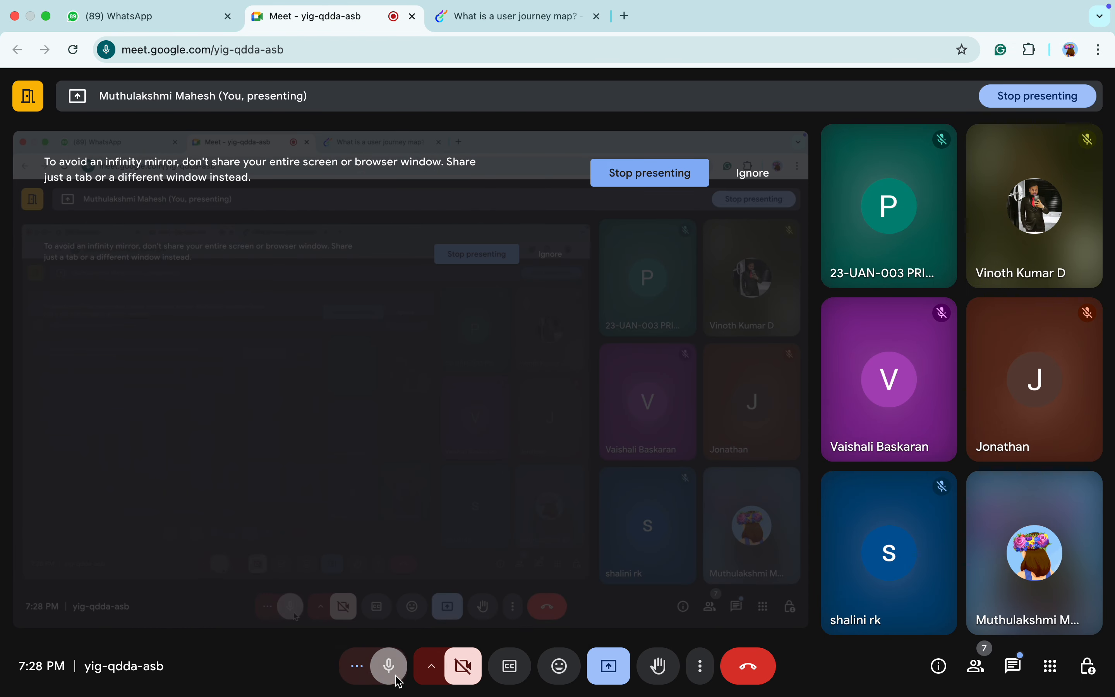
{"action": "mouse_move", "coordinate": [515, 693]}
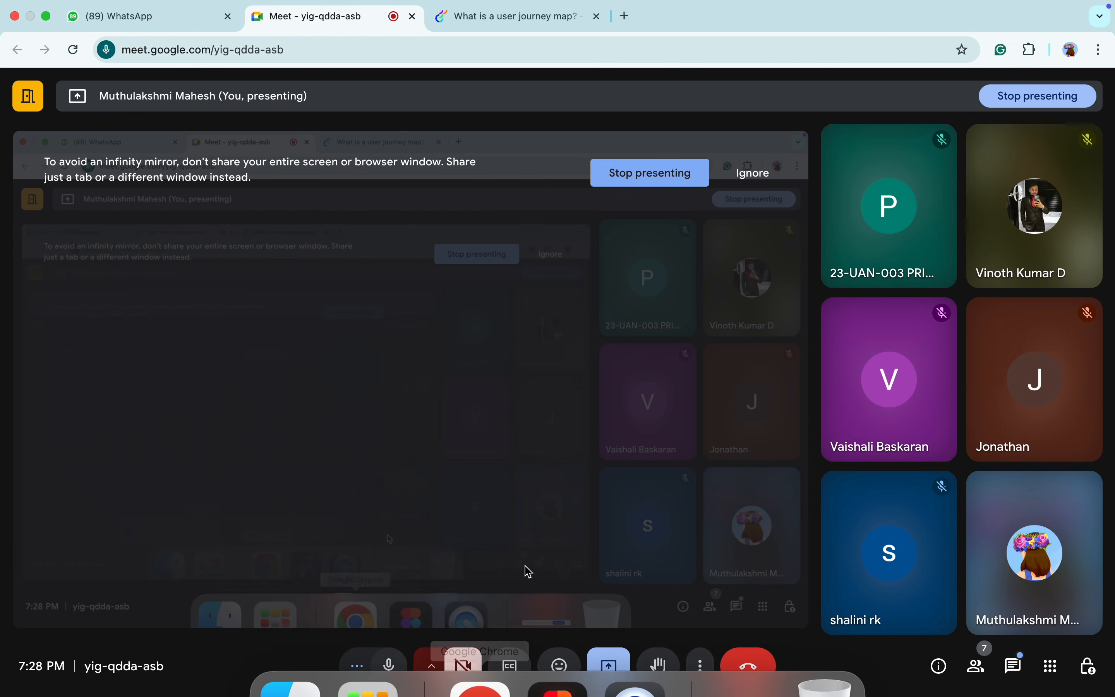
{"action": "mouse_move", "coordinate": [555, 694]}
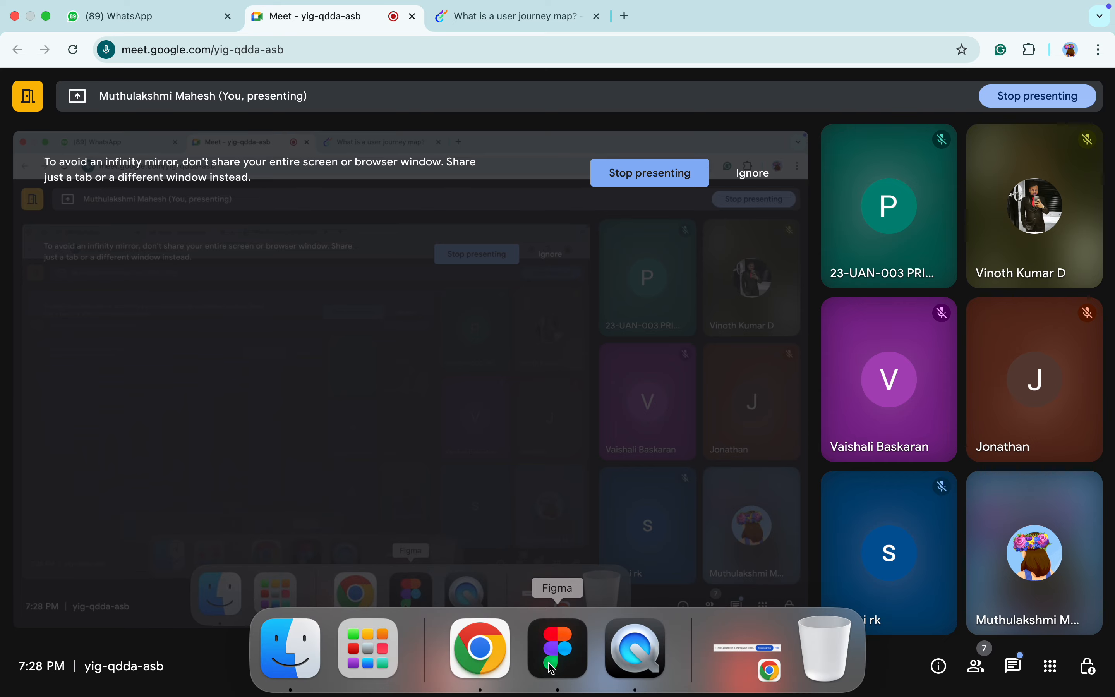
{"action": "left_click", "coordinate": [548, 652]}
{"action": "left_click", "coordinate": [347, 466]}
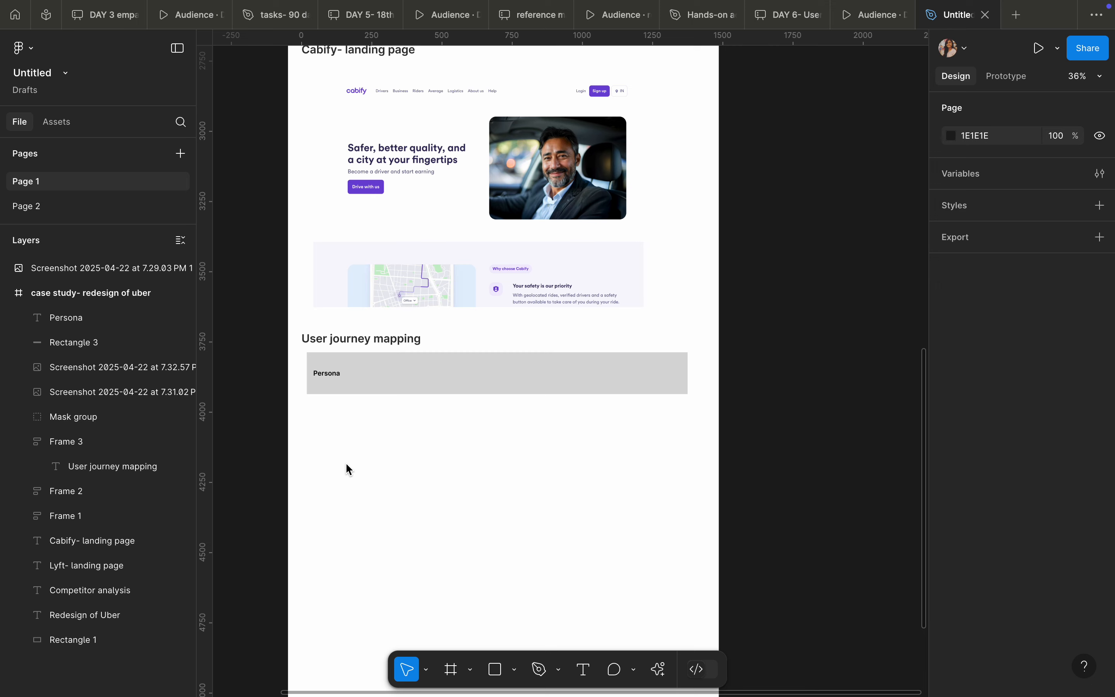
- Duplicate the grey bar and resize the copy into a vertical column about 167 × 913 along the bar's left edge
{"action": "scroll", "coordinate": [346, 467], "scroll_direction": "down", "scroll_amount": 3}
{"action": "left_click", "coordinate": [410, 279]}
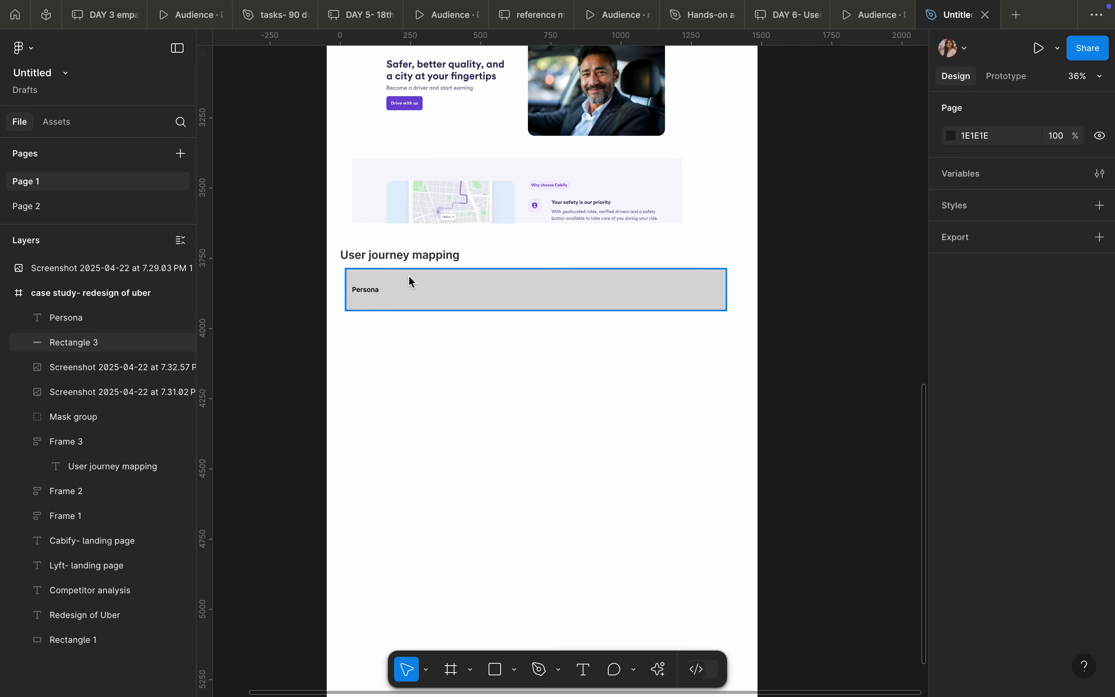
{"action": "key", "text": "ctrl+d"}
{"action": "left_click_drag", "start_coordinate": [726, 289], "coordinate": [381, 529]}
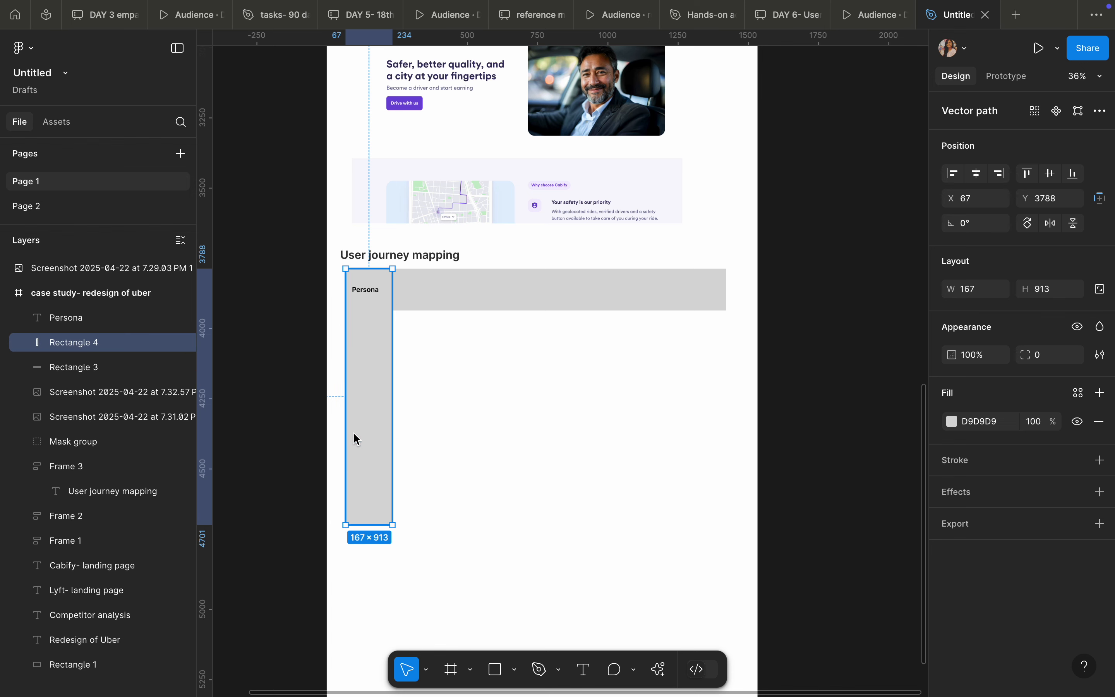
- Duplicate the "Persona" label, change the copy to "Phases", and place it in the grey column at about X 90, Y 3980
{"action": "left_click", "coordinate": [378, 295]}
{"action": "key", "text": "ctrl+d"}
{"action": "left_click_drag", "start_coordinate": [378, 295], "coordinate": [369, 341]}
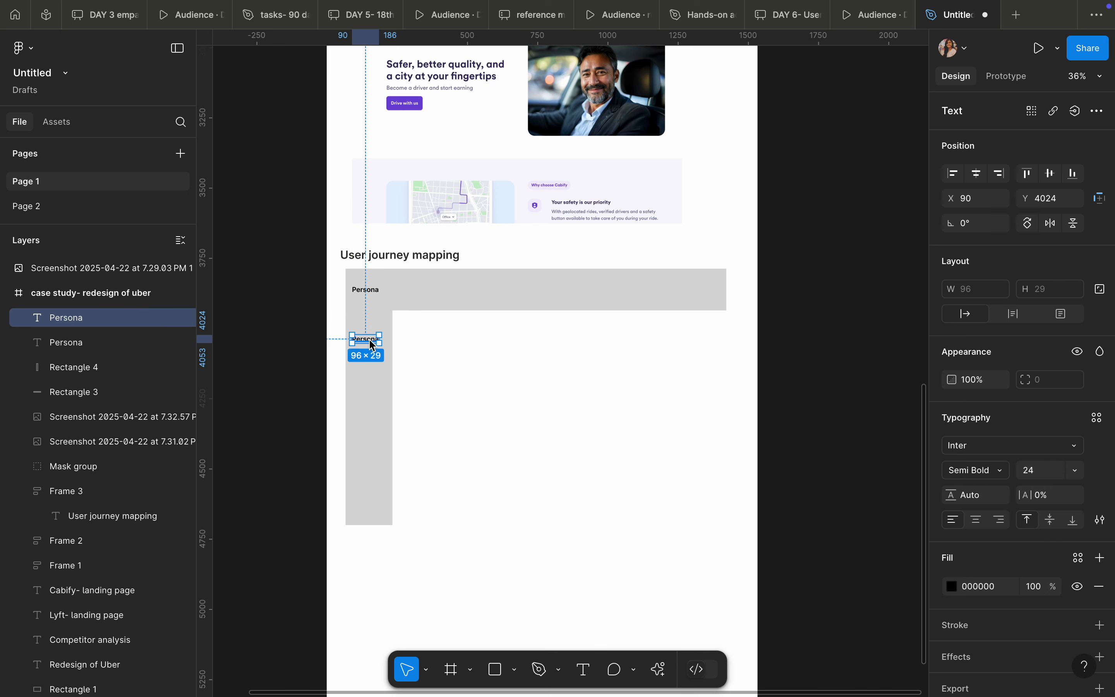
{"action": "double_click", "coordinate": [370, 340]}
{"action": "key", "text": "Caps_Lock"}
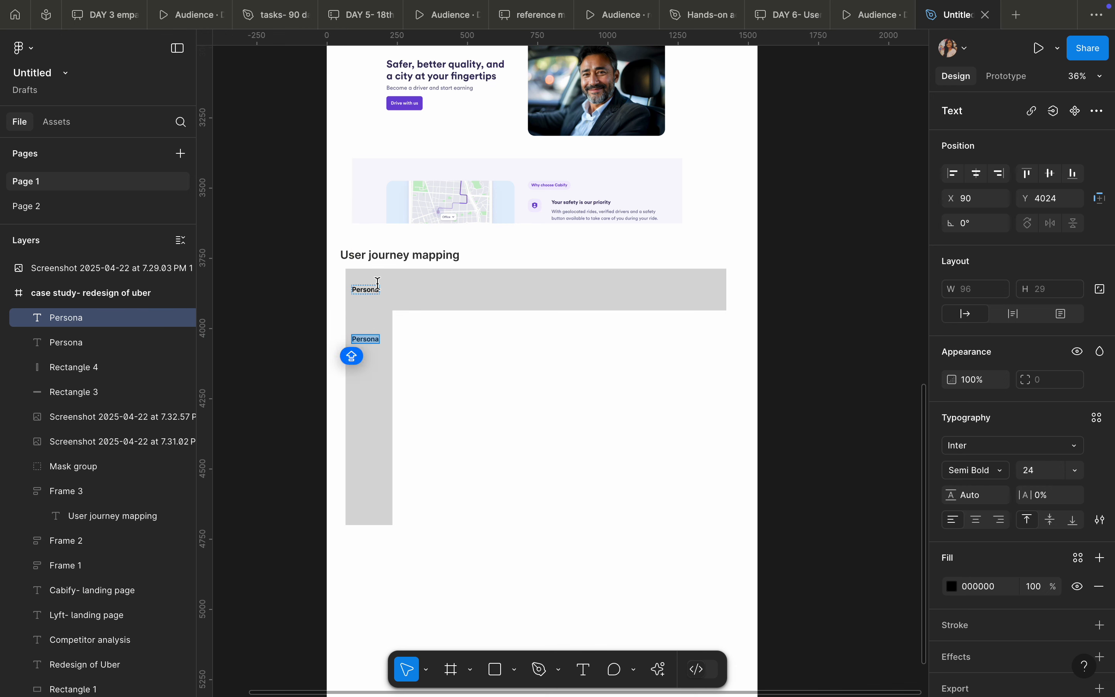
{"action": "type", "text": "Phases"}
{"action": "key", "text": "Escape"}
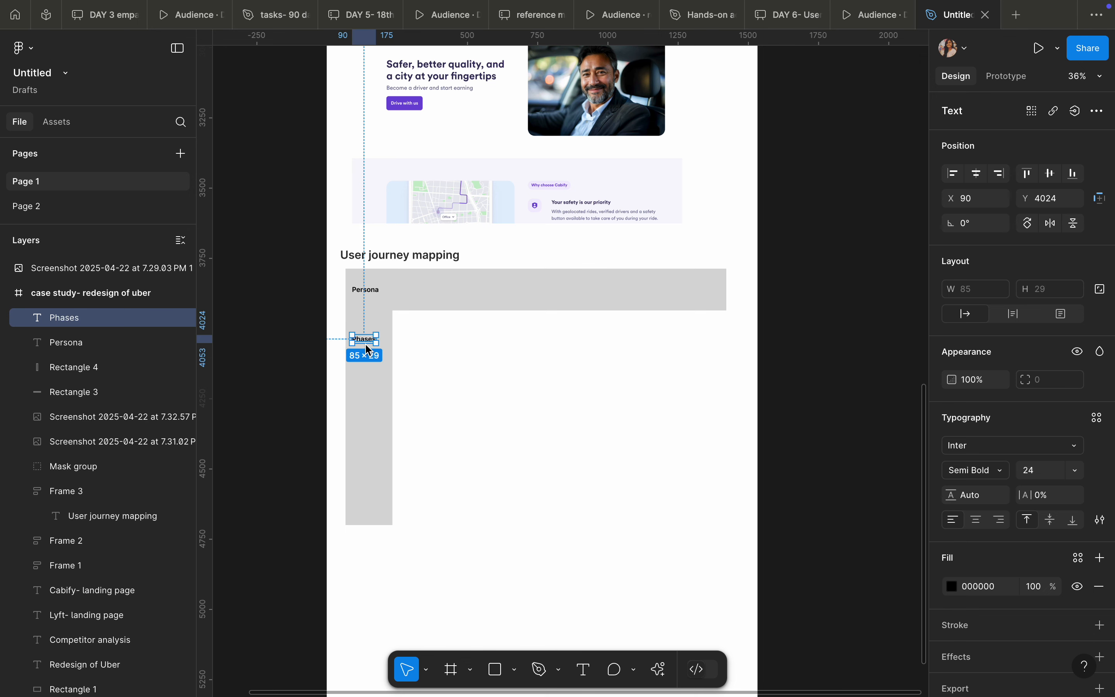
{"action": "left_click_drag", "start_coordinate": [366, 349], "coordinate": [369, 337]}
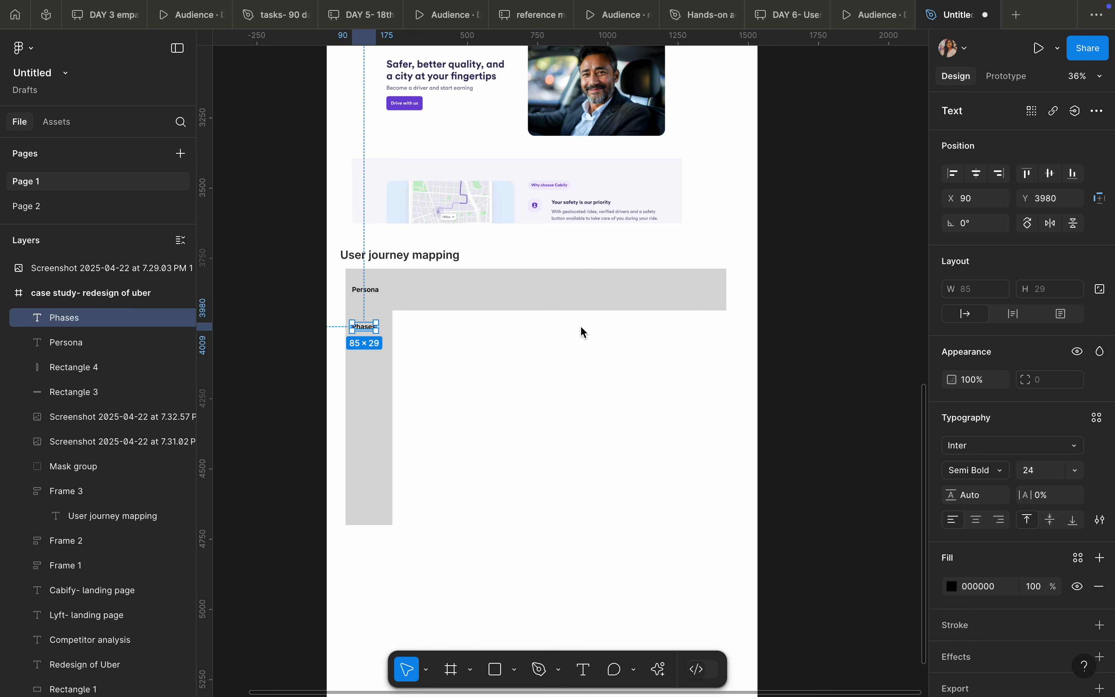
- Duplicate the "Persona" label to about X 272, Y 3849 in the bar and replace the copy's text with the persona's first name
{"action": "left_click", "coordinate": [366, 297]}
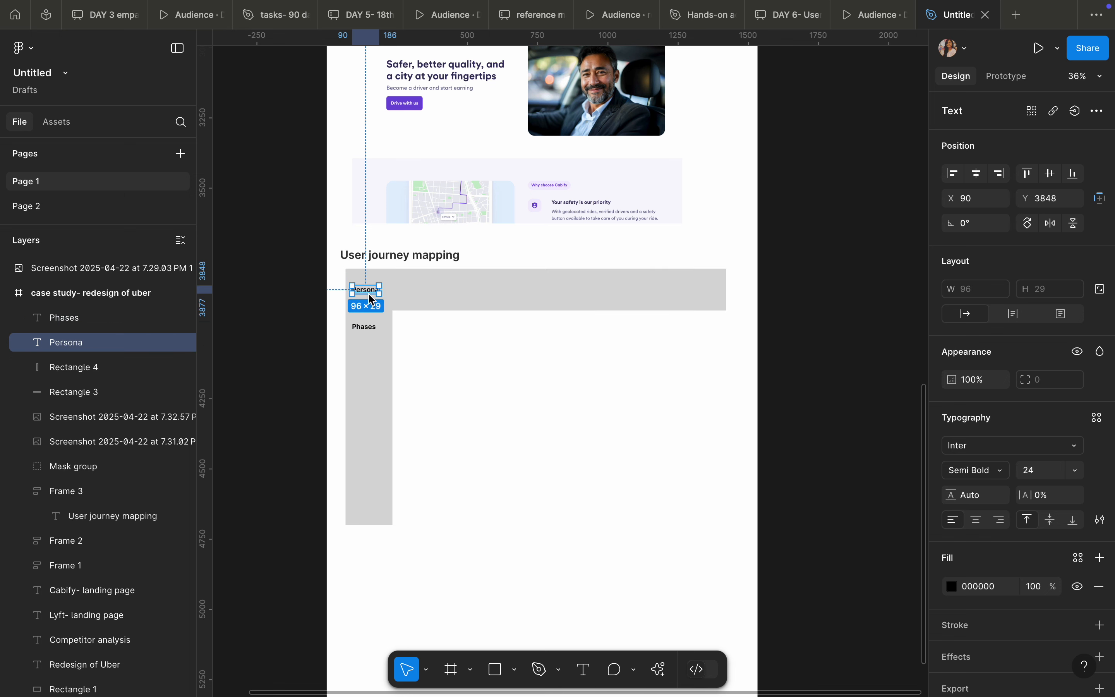
{"action": "key", "text": "super+d"}
{"action": "left_click_drag", "start_coordinate": [370, 296], "coordinate": [419, 294]}
{"action": "double_click", "coordinate": [419, 295]}
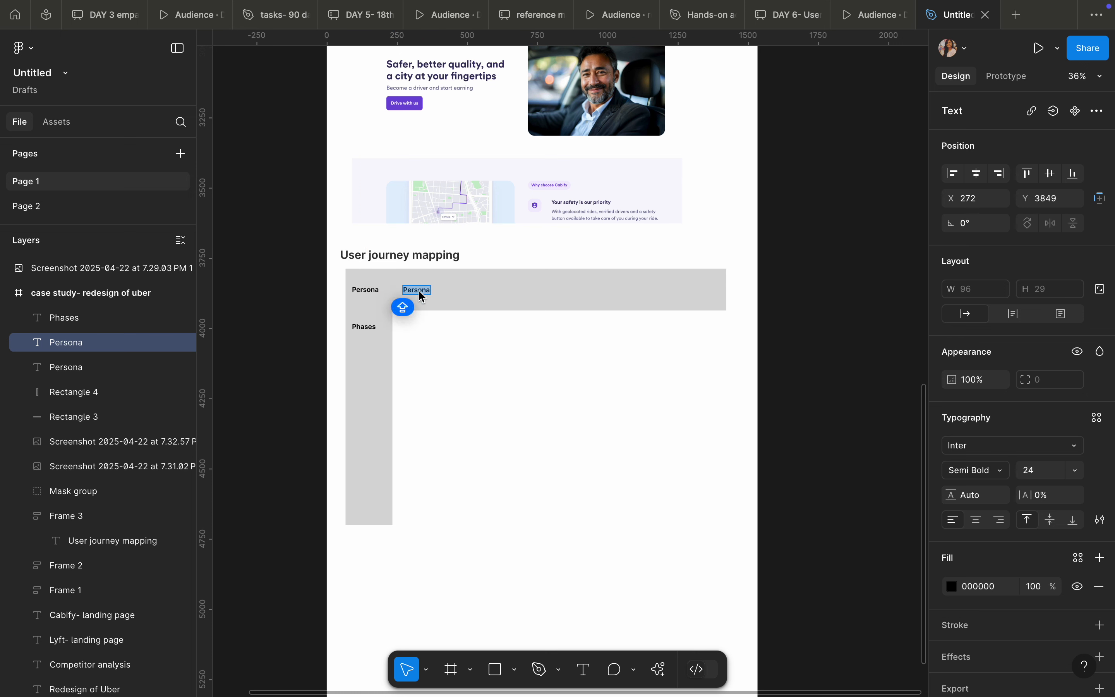
{"action": "type", "text": "Riya"}
{"action": "key", "text": "Escape"}
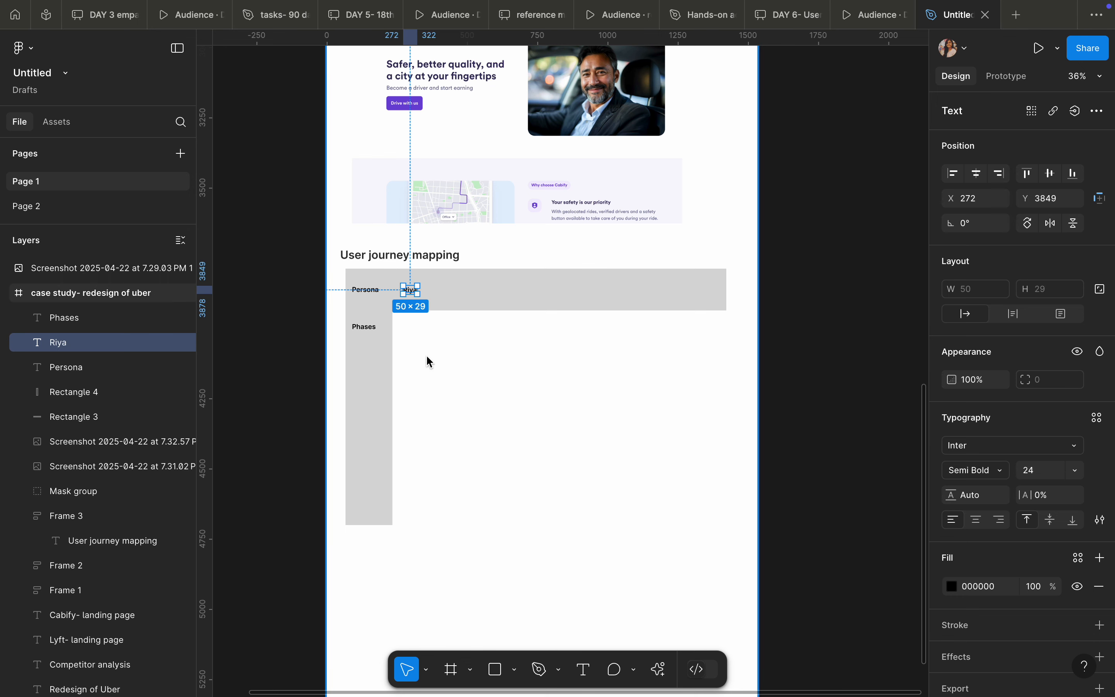
- Duplicate the persona's name label in place, and copy the grey horizontal bar down to the "Phases" row at about X 67, Y 3920
{"action": "key", "text": "super+d"}
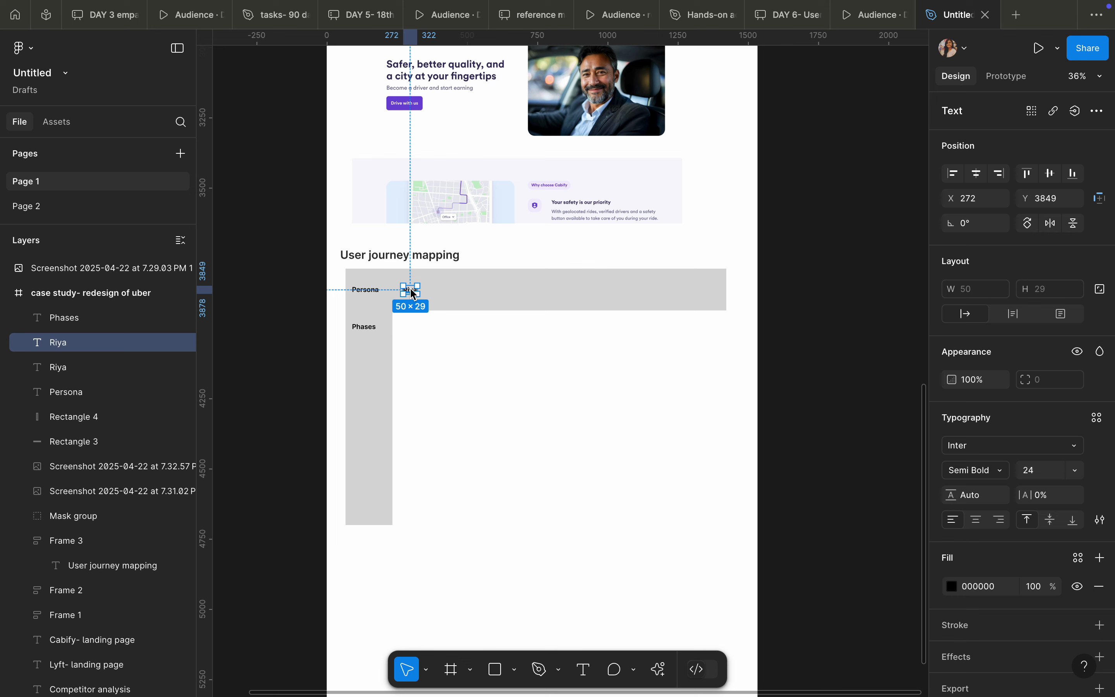
{"action": "left_click", "coordinate": [376, 346]}
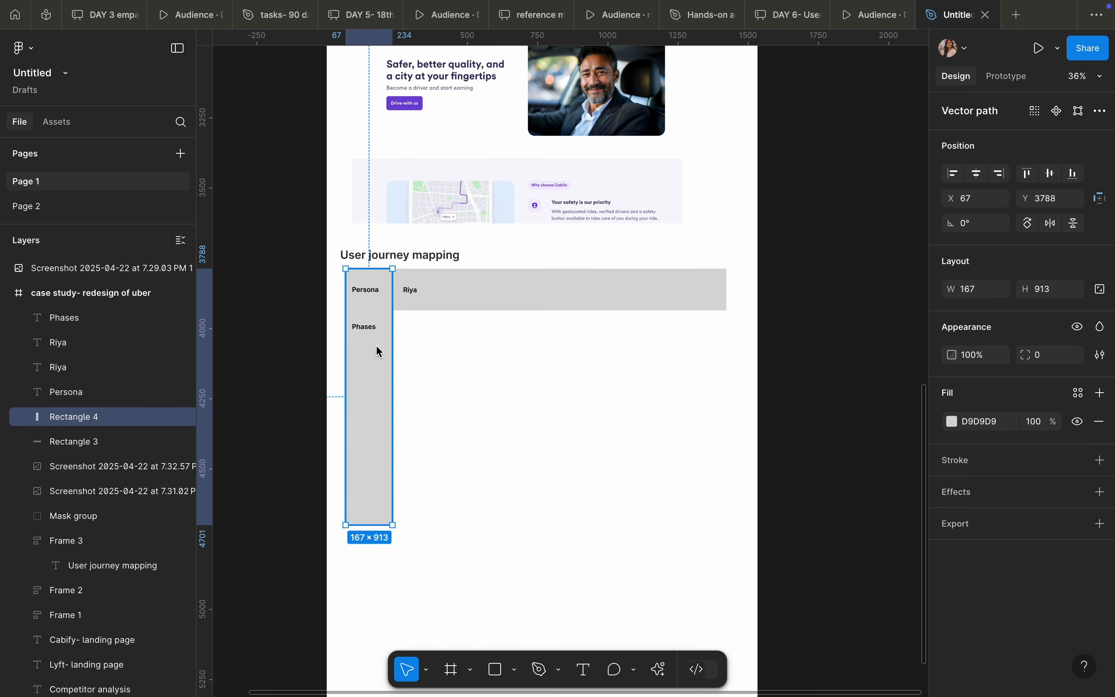
{"action": "left_click", "coordinate": [465, 305]}
{"action": "key", "text": "super+d"}
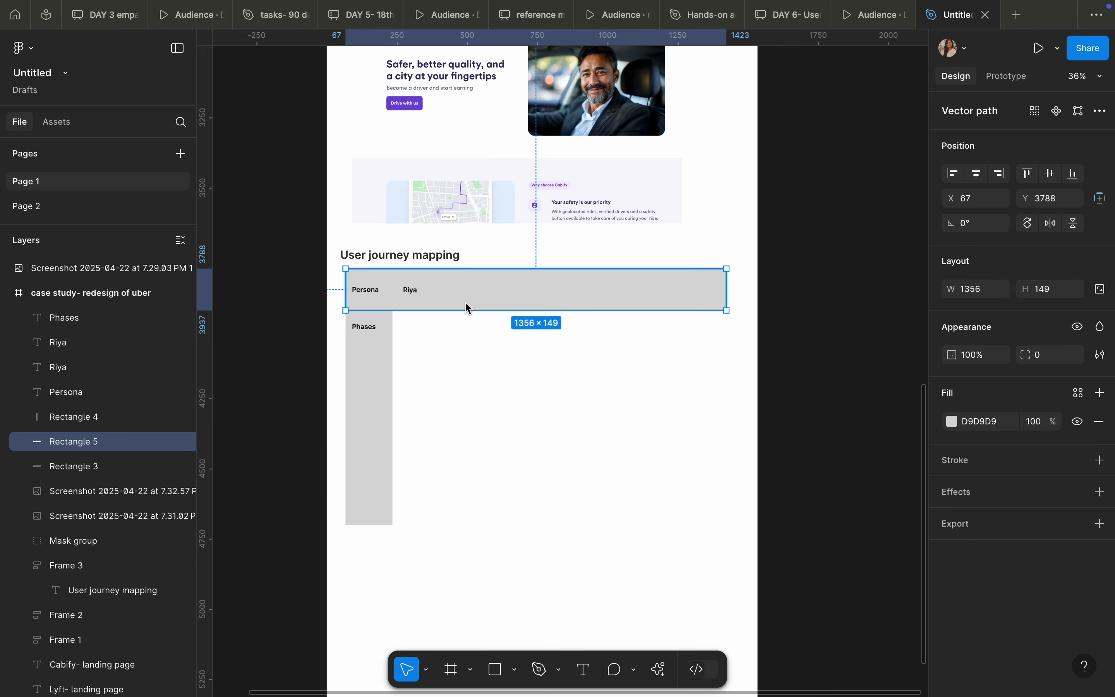
{"action": "left_click_drag", "start_coordinate": [465, 306], "coordinate": [466, 339]}
- Fill the "Phases" row bar with the dark page colour 1E1E1E
{"action": "left_click", "coordinate": [952, 421]}
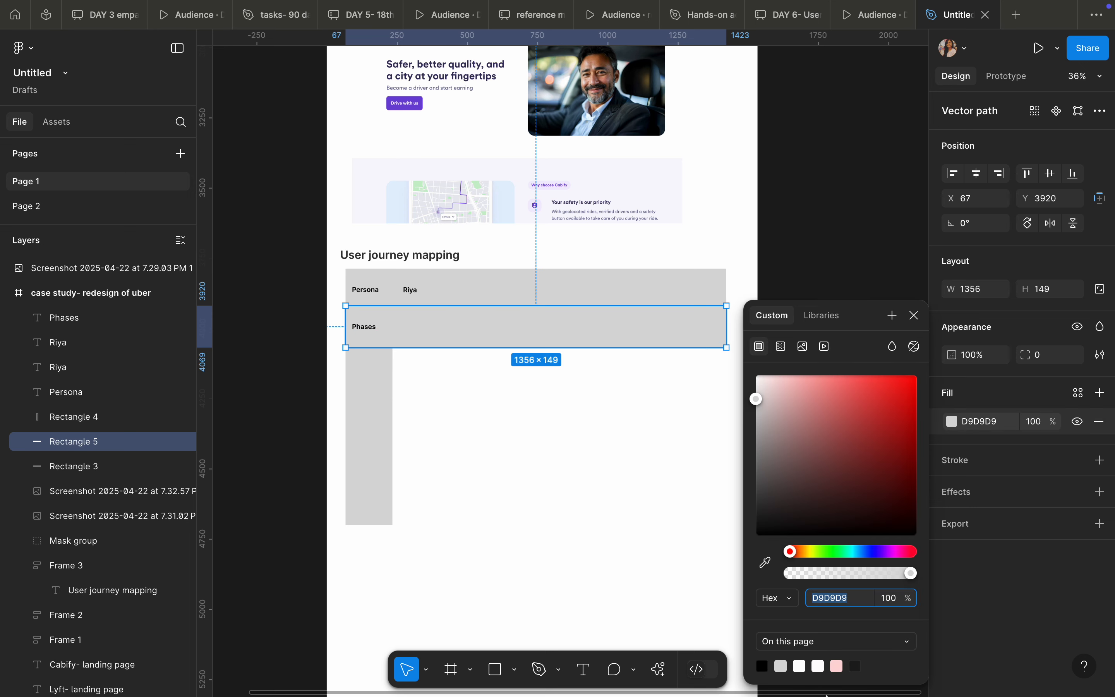
{"action": "left_click", "coordinate": [855, 666]}
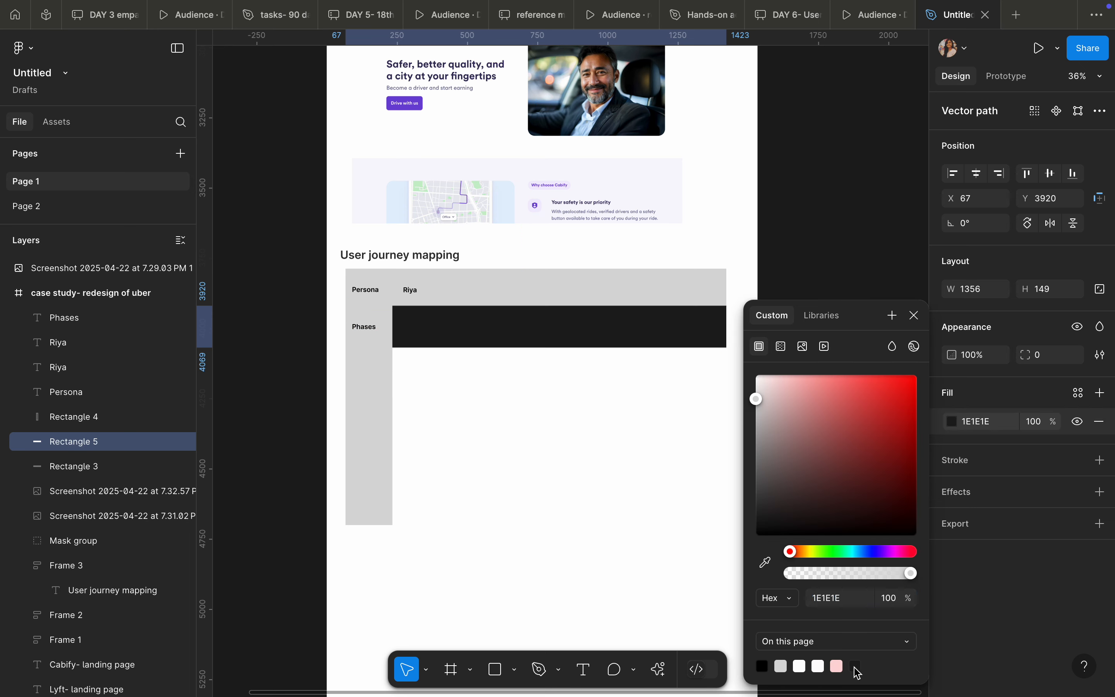
{"action": "left_click", "coordinate": [592, 557]}
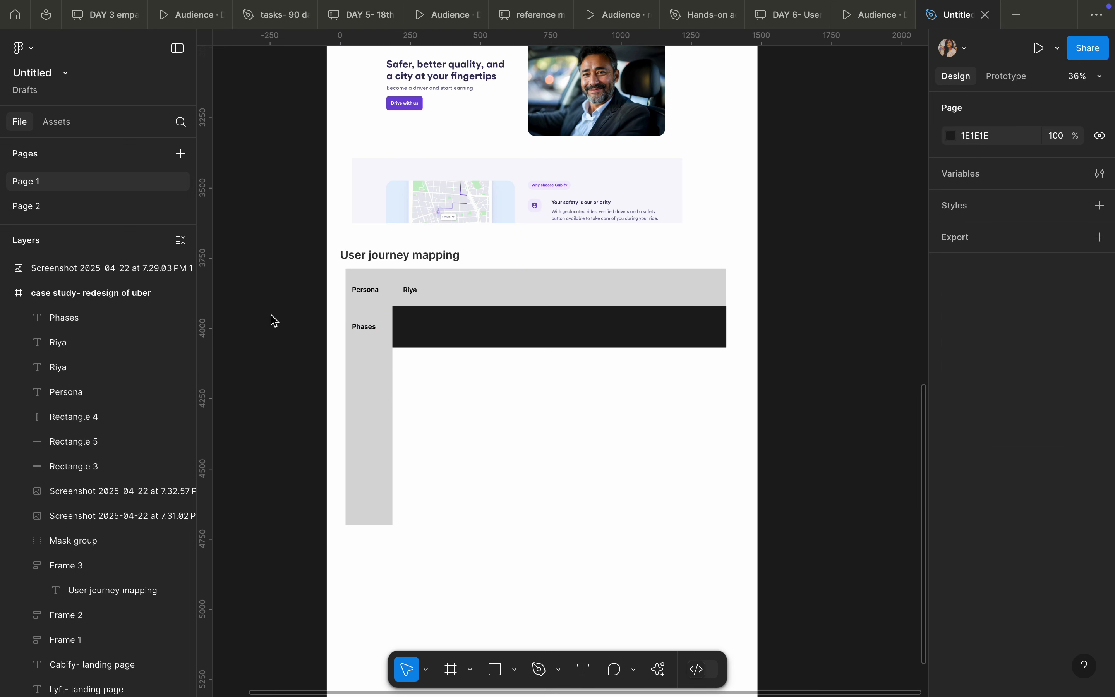
- Move one copy of the persona's name label directly beneath the "Persona" label in the grey column
{"action": "left_click", "coordinate": [374, 335]}
{"action": "scroll", "coordinate": [374, 335], "scroll_direction": "up", "scroll_amount": 3}
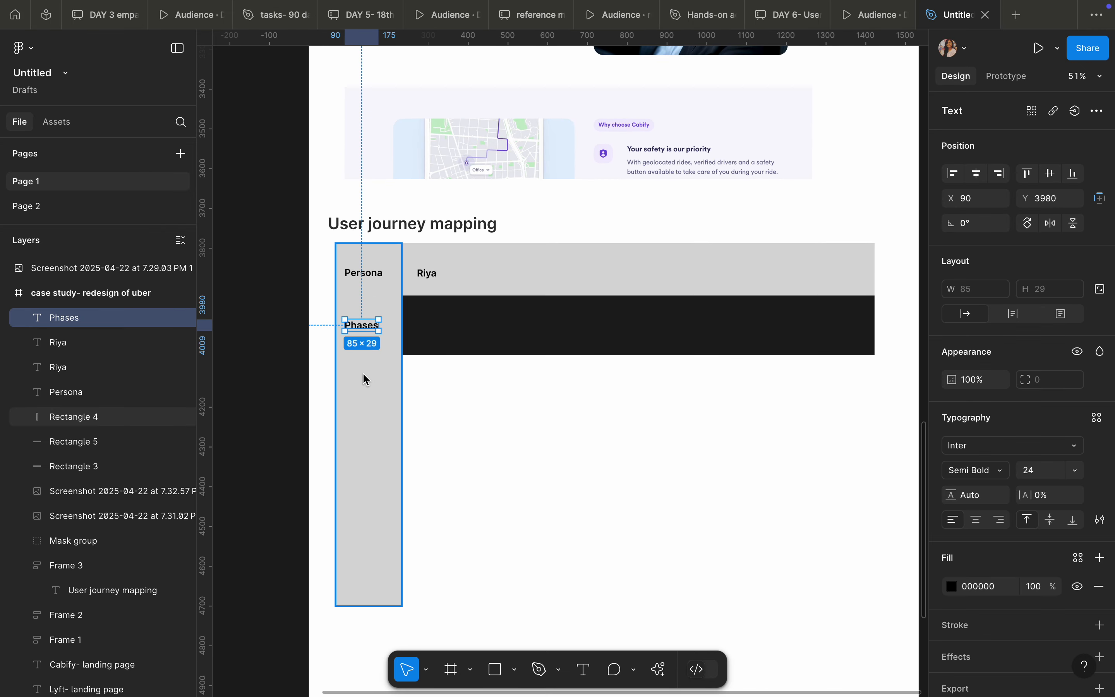
{"action": "scroll", "coordinate": [366, 380], "scroll_direction": "down", "scroll_amount": 2}
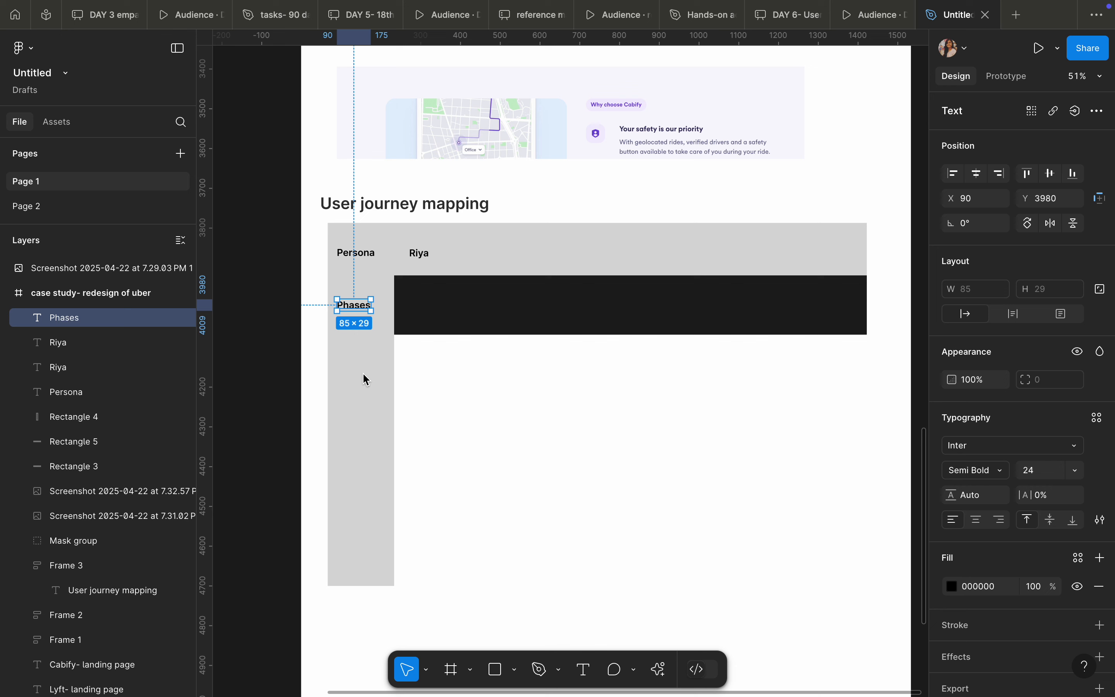
{"action": "left_click", "coordinate": [420, 258]}
{"action": "left_click_drag", "start_coordinate": [419, 258], "coordinate": [359, 271]}
- Place the remaining name label near the grey bar's upper edge and change its text to "Scenario"
{"action": "mouse_move", "coordinate": [425, 259]}
{"action": "left_mouse_down"}
{"action": "mouse_move", "coordinate": [421, 236]}
{"action": "mouse_move", "coordinate": [418, 256]}
{"action": "left_mouse_up"}
{"action": "double_click", "coordinate": [421, 235]}
{"action": "type", "text": "Scenario"}
{"action": "key", "text": "Escape"}
- Duplicate the "Scenario" label to about X 245, Y 3840 and set the copy's text to Regular, size 16
{"action": "key", "text": "super+d"}
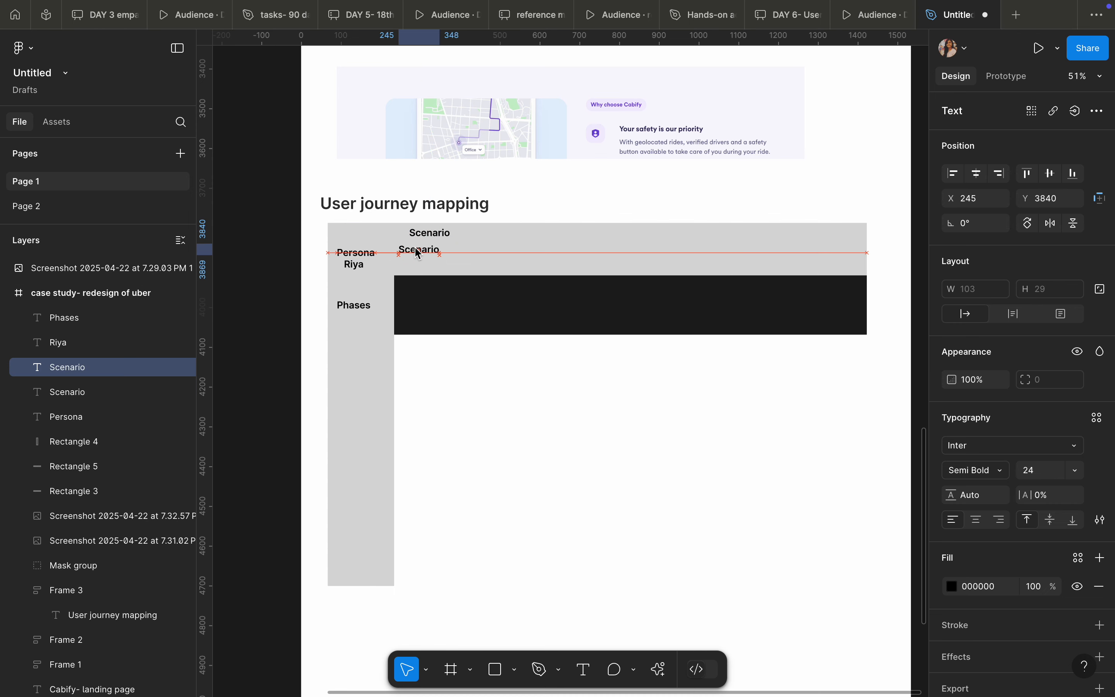
{"action": "left_click", "coordinate": [997, 472]}
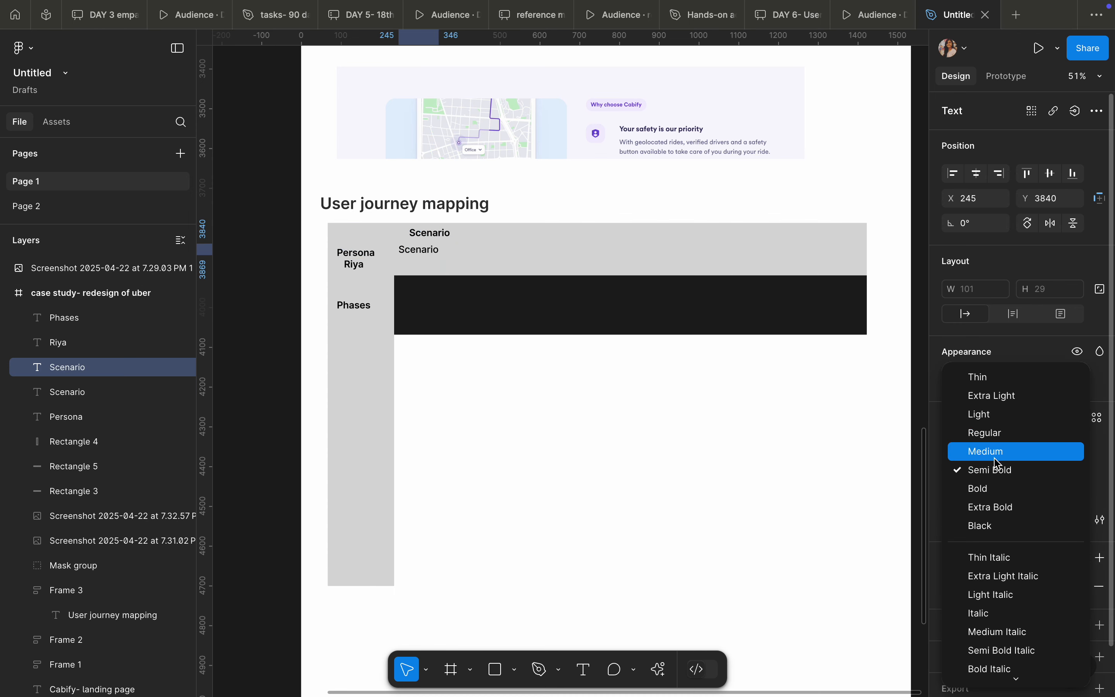
{"action": "left_click", "coordinate": [972, 433]}
{"action": "left_click", "coordinate": [1078, 482]}
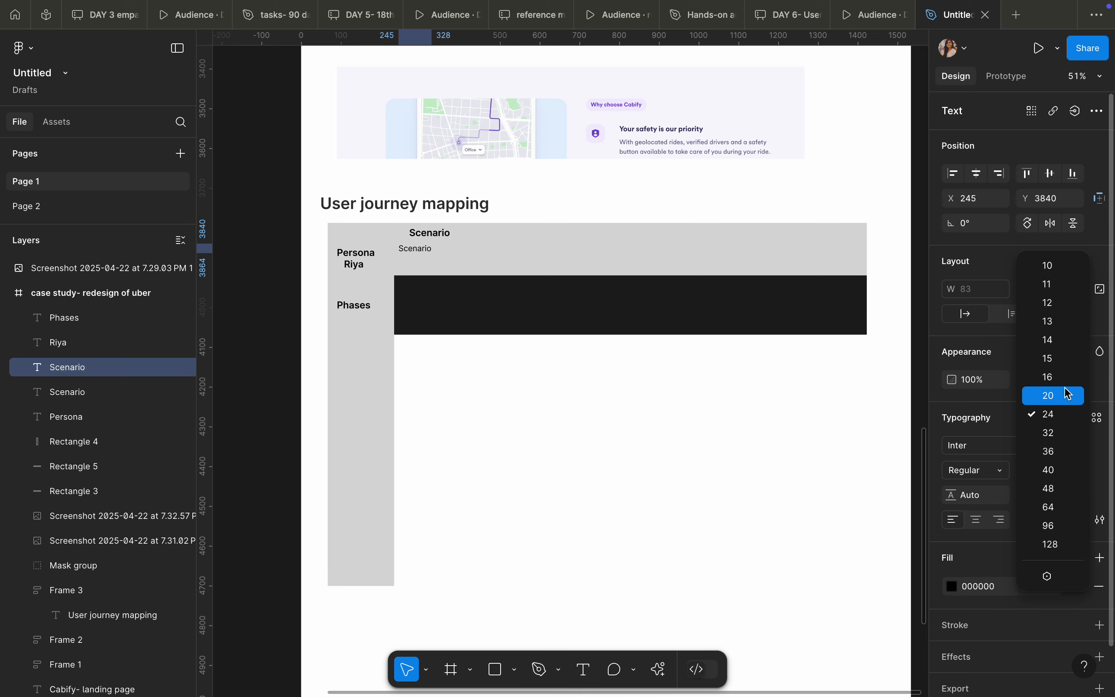
{"action": "left_click", "coordinate": [1059, 376]}
- Replace the small "Scenario" copy's text with the persona's first name followed by "is going to the theatre."
{"action": "scroll", "coordinate": [385, 274], "scroll_direction": "up", "scroll_amount": 5}
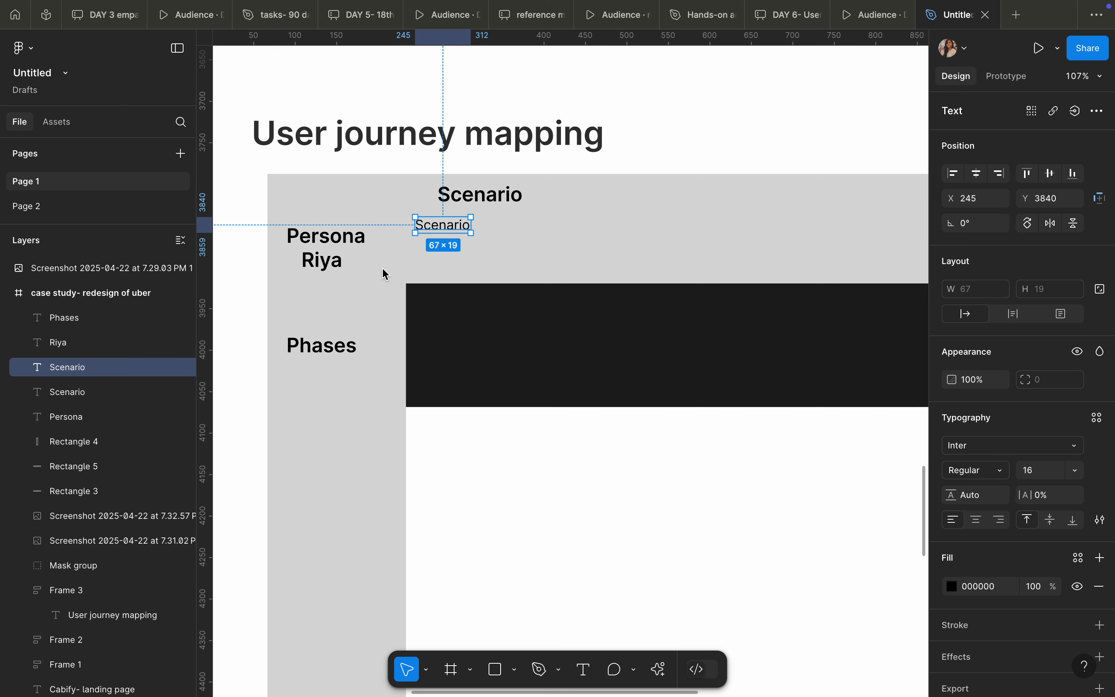
{"action": "double_click", "coordinate": [447, 228]}
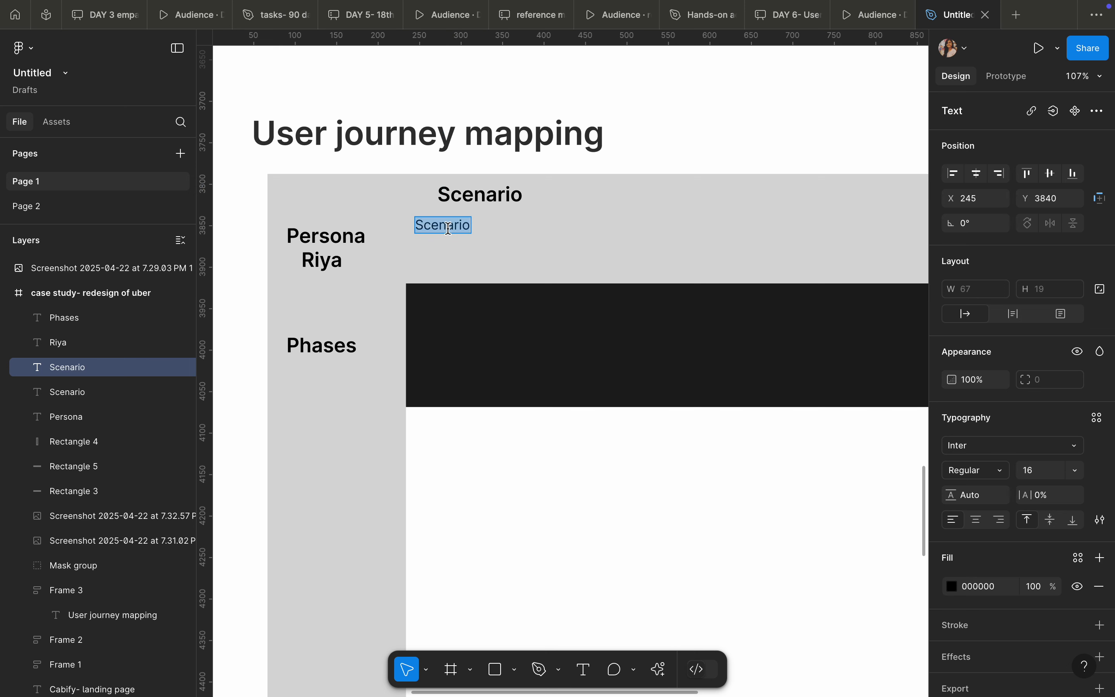
{"action": "type", "text": "Riy"}
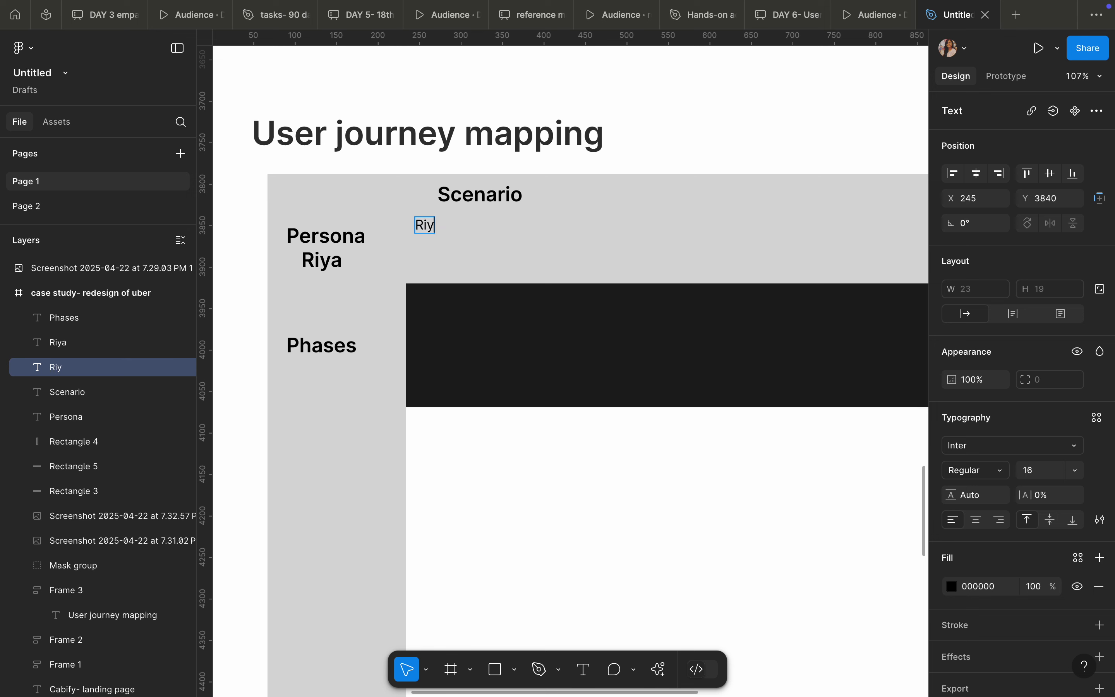
{"action": "type", "text": "a is going to the"}
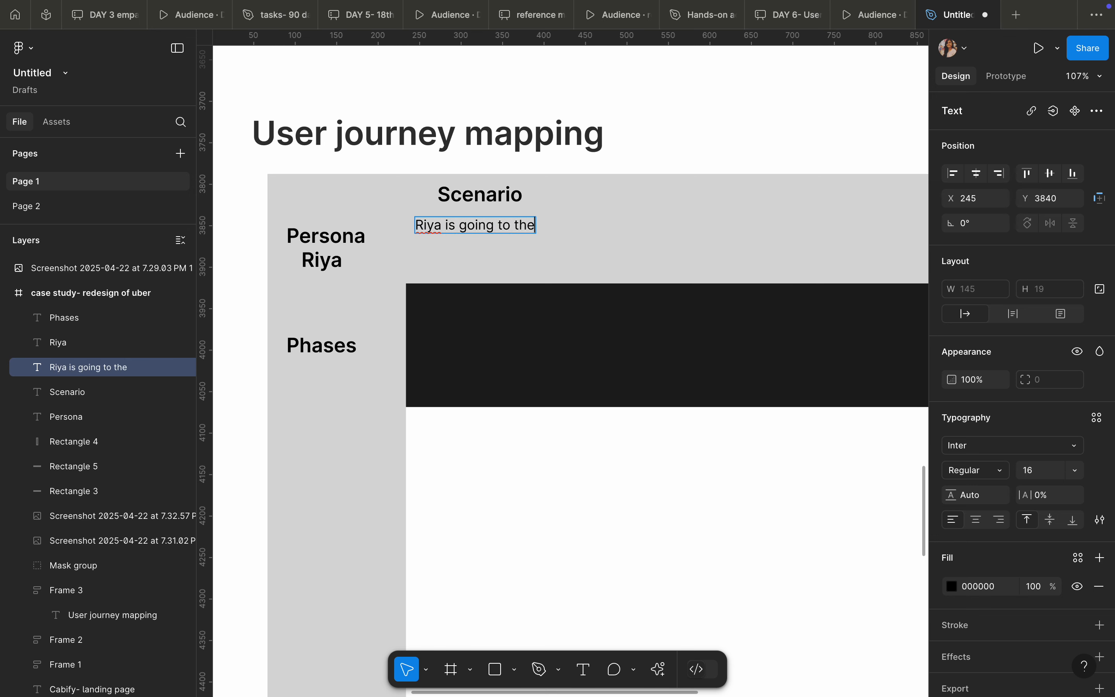
{"action": "type", "text": " theatre"}
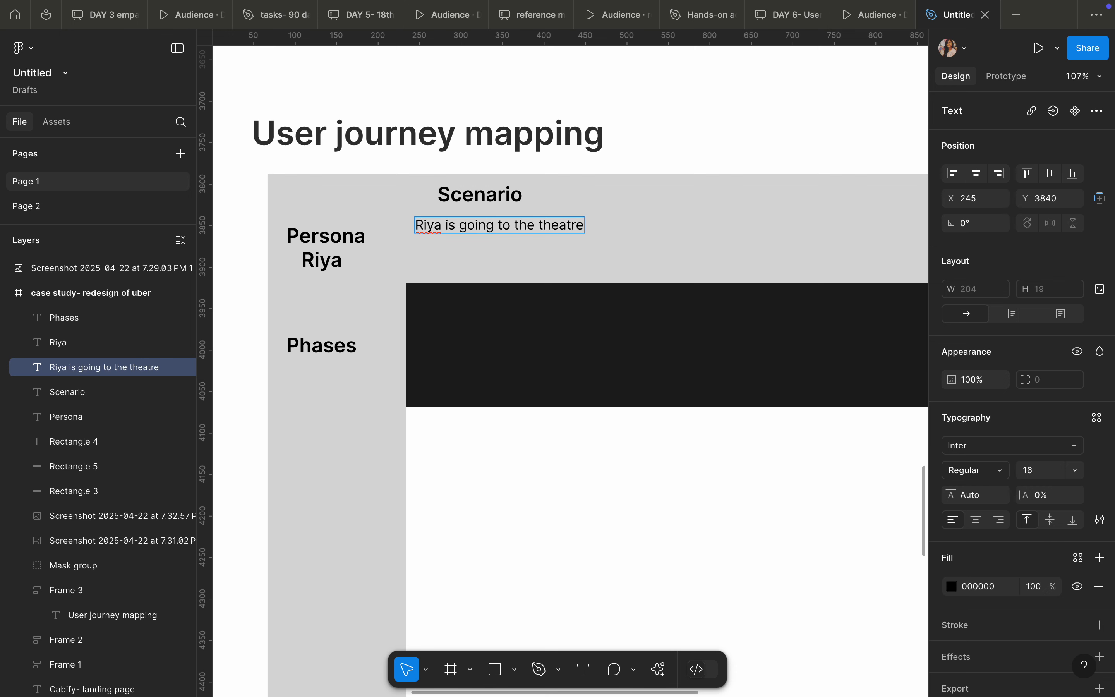
{"action": "type", "text": "."}
{"action": "key", "text": "Return"}
- Add "She is excited to go out for the night & will meet her friend in the theatre." over two lines to the scenario description
{"action": "type", "text": "She is excited to "}
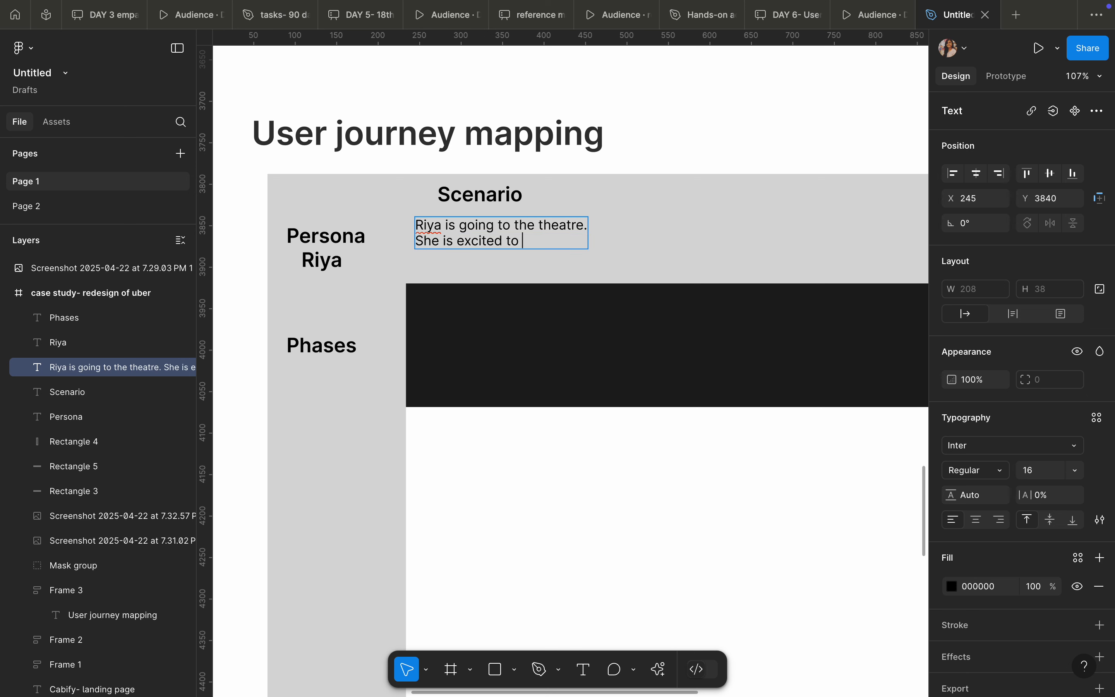
{"action": "type", "text": "go out for the"}
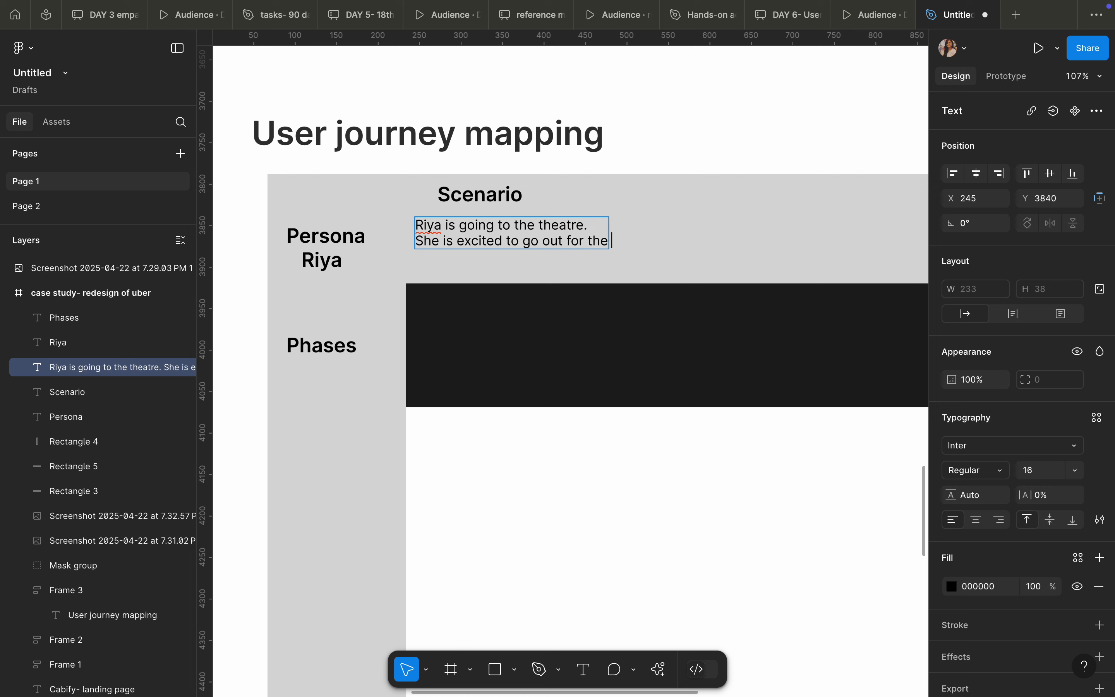
{"action": "type", "text": " night &"}
{"action": "key", "text": "Return"}
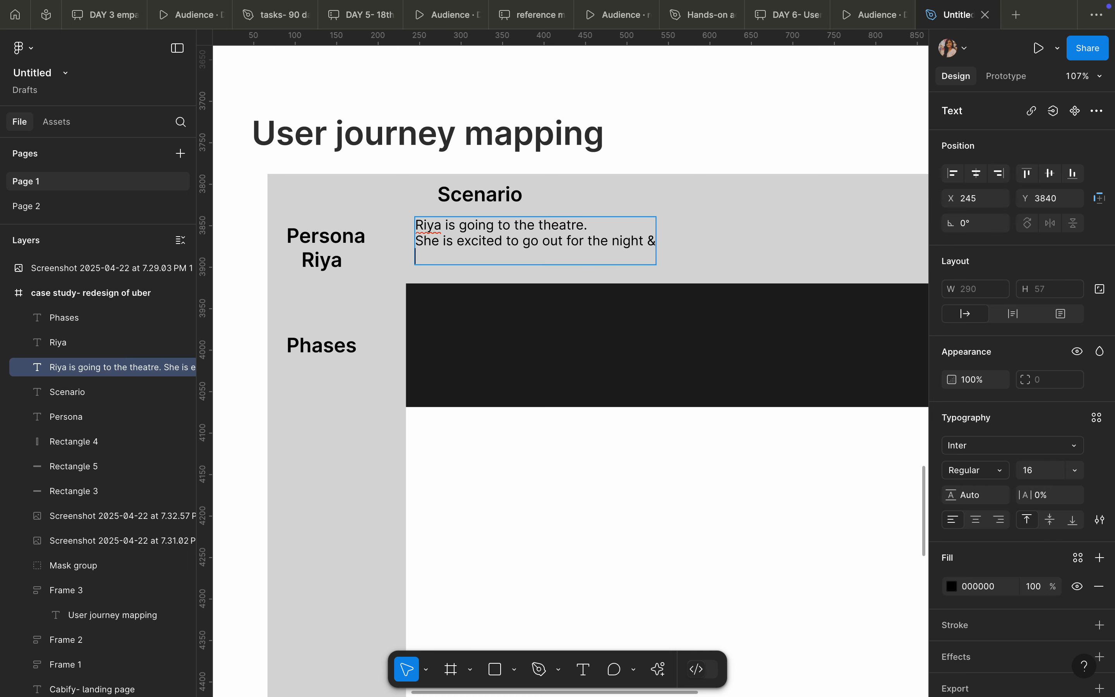
{"action": "type", "text": "will meet her friend in the"}
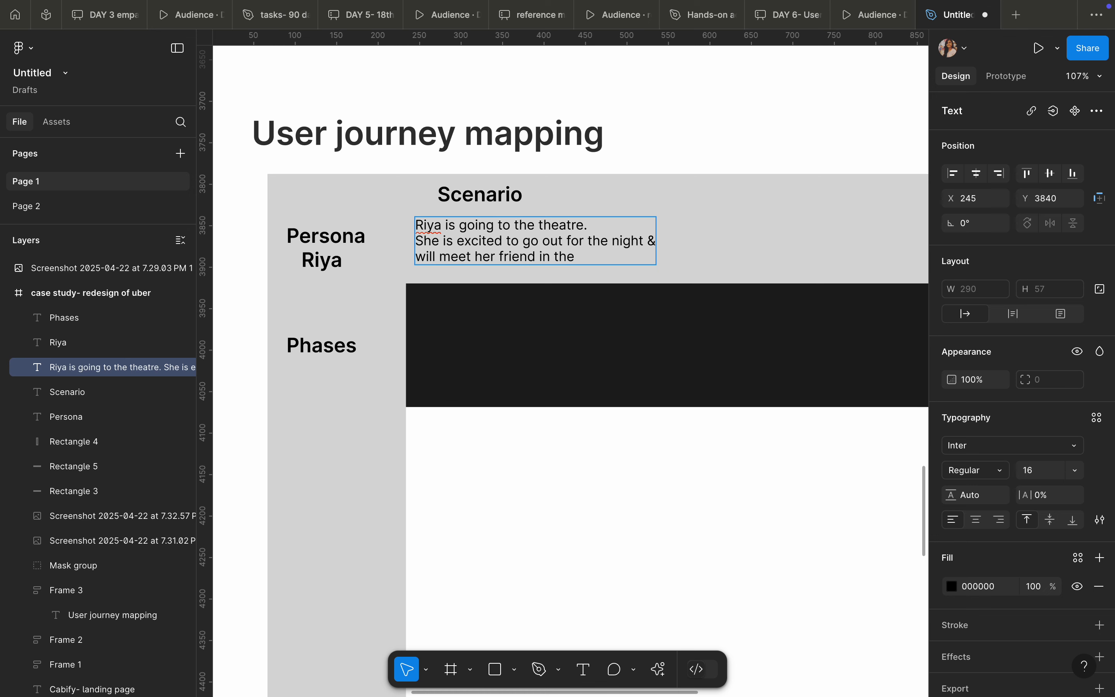
{"action": "type", "text": " theatre."}
{"action": "key", "text": "Escape"}
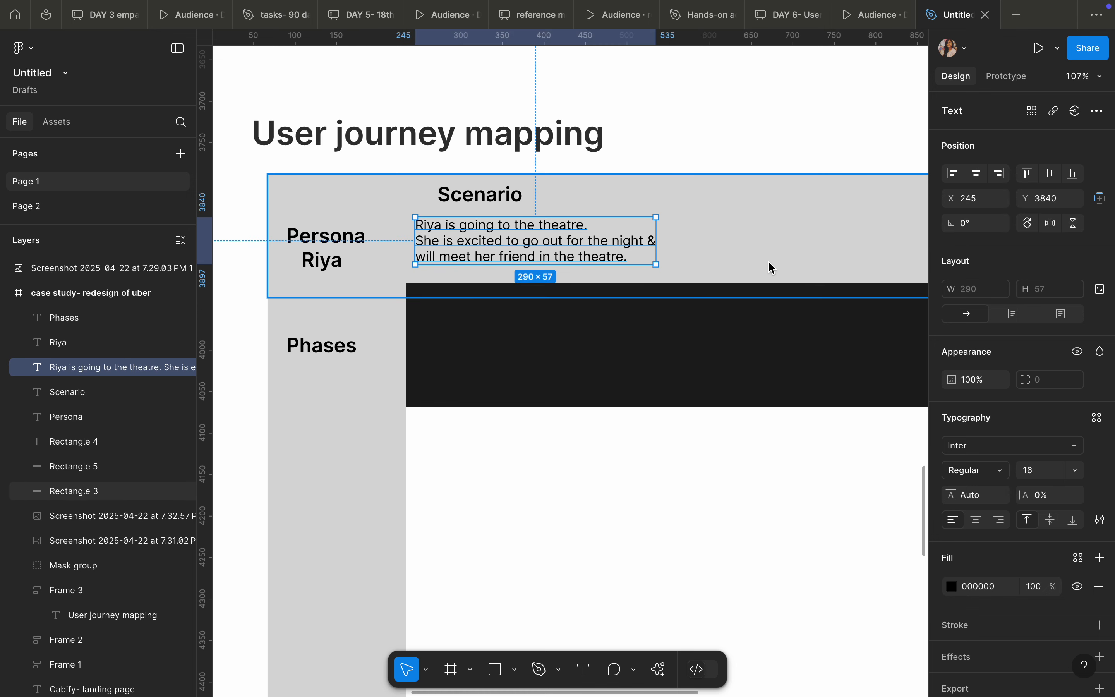
- Centre the "Scenario" heading horizontally over its description and wrap both texts in an auto layout frame
{"action": "scroll", "coordinate": [437, 319], "scroll_direction": "right", "scroll_amount": 5}
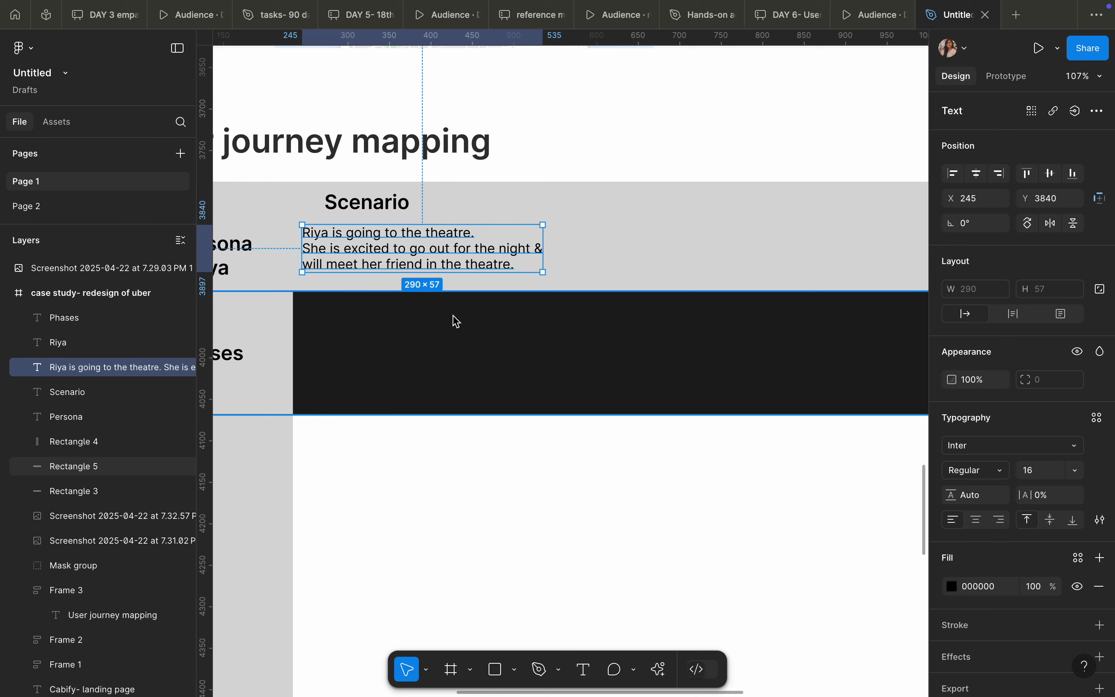
{"action": "left_click", "coordinate": [364, 203]}
{"action": "left_click", "coordinate": [378, 252], "text": "shift"}
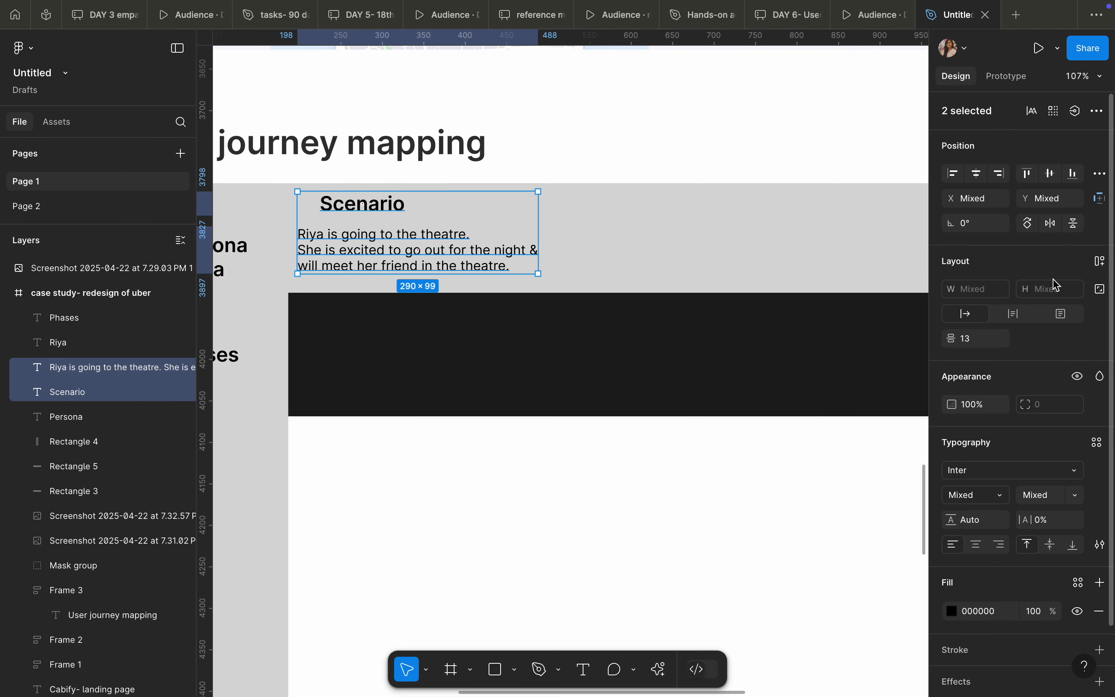
{"action": "left_click", "coordinate": [982, 181]}
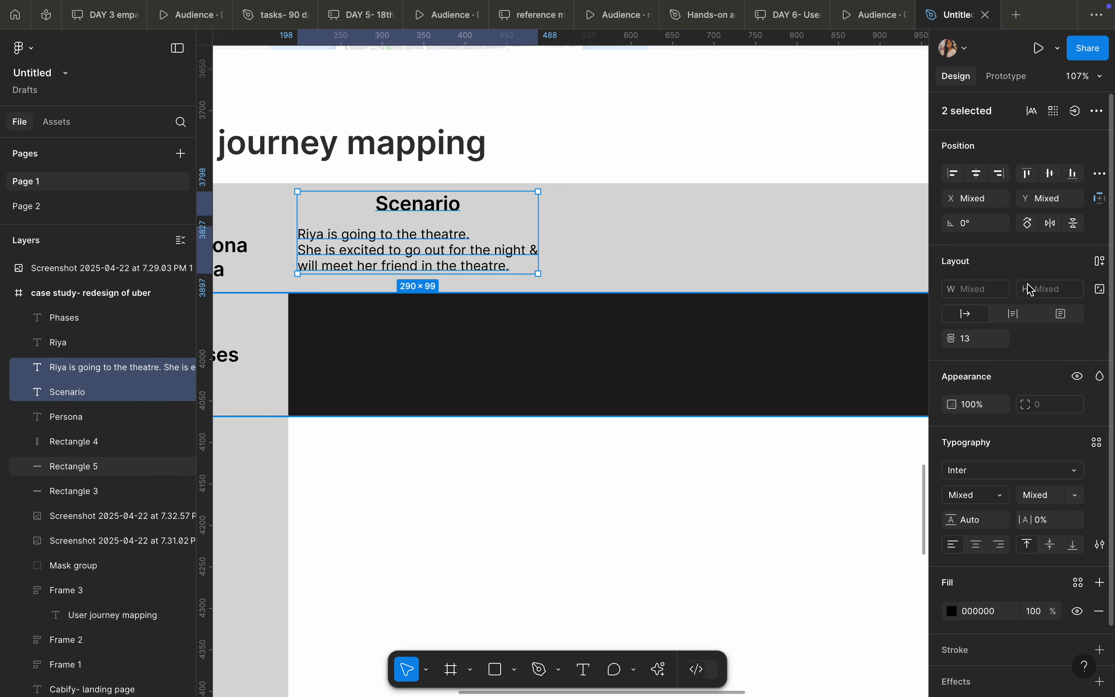
{"action": "left_click", "coordinate": [1107, 266]}
- Duplicate the scenario frame and place the copy near the grey bar's far end at about X 1019, Y 3798
{"action": "left_click_drag", "start_coordinate": [433, 251], "coordinate": [824, 261]}
{"action": "scroll", "coordinate": [724, 282], "scroll_direction": "right", "scroll_amount": 10}
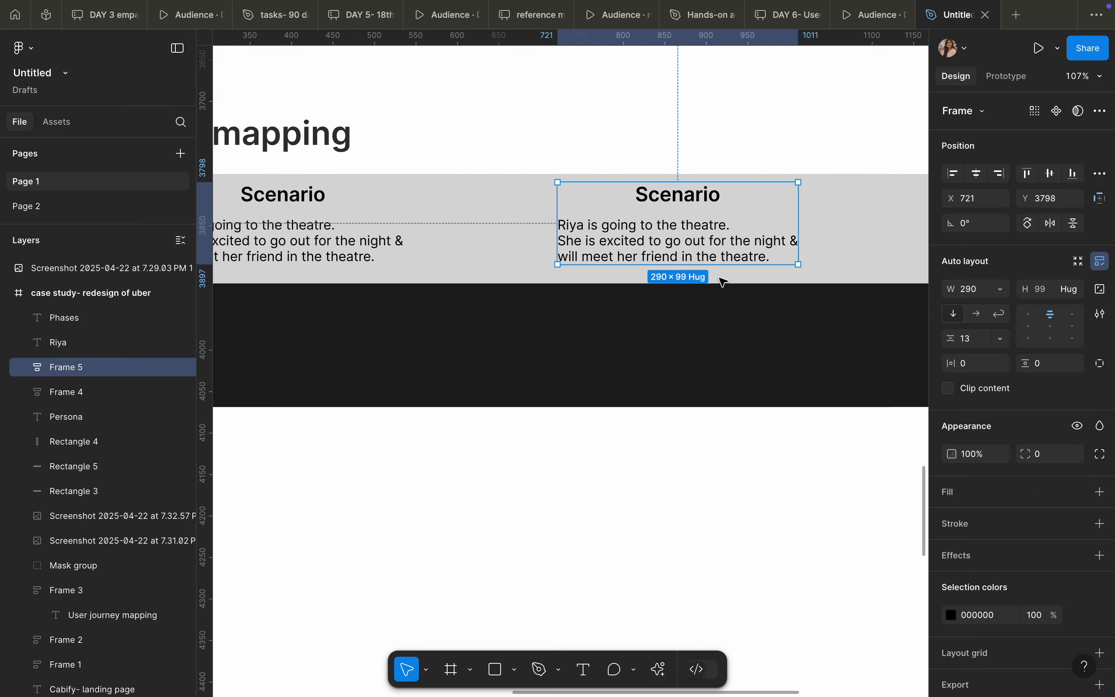
{"action": "scroll", "coordinate": [696, 282], "scroll_direction": "right", "scroll_amount": 2}
{"action": "scroll", "coordinate": [667, 281], "scroll_direction": "down", "scroll_amount": 5}
{"action": "left_click_drag", "start_coordinate": [596, 265], "coordinate": [720, 265]}
{"action": "scroll", "coordinate": [712, 260], "scroll_direction": "up", "scroll_amount": 5}
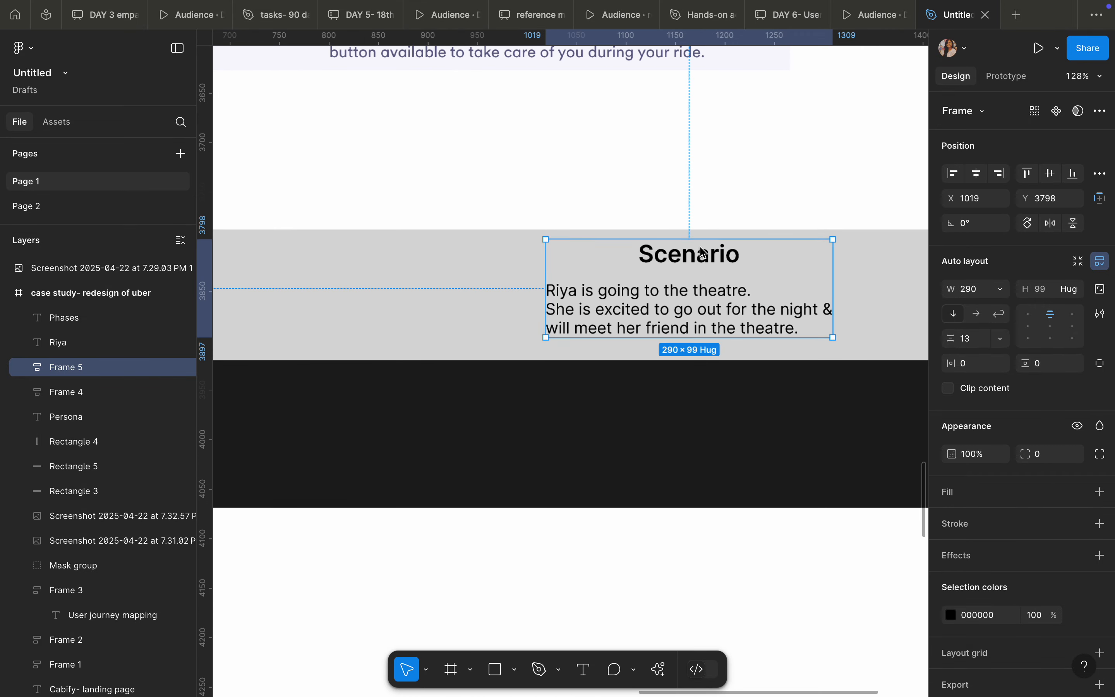
- Change the copied frame's heading to "Expectations"
{"action": "double_click", "coordinate": [690, 264]}
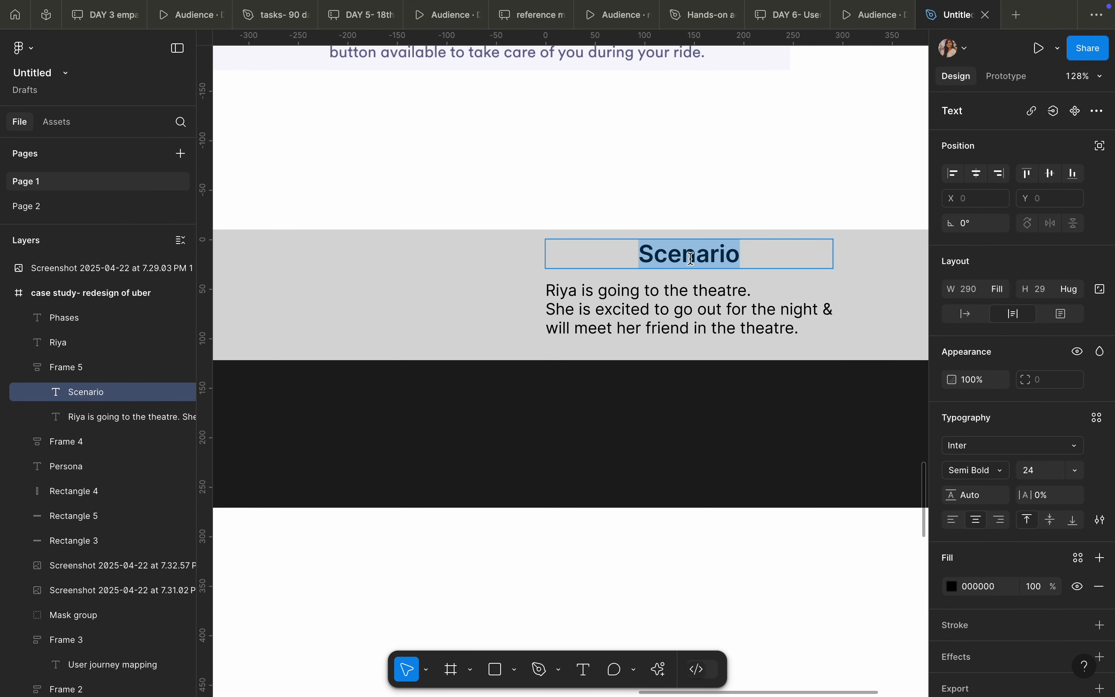
{"action": "type", "text": "E"}
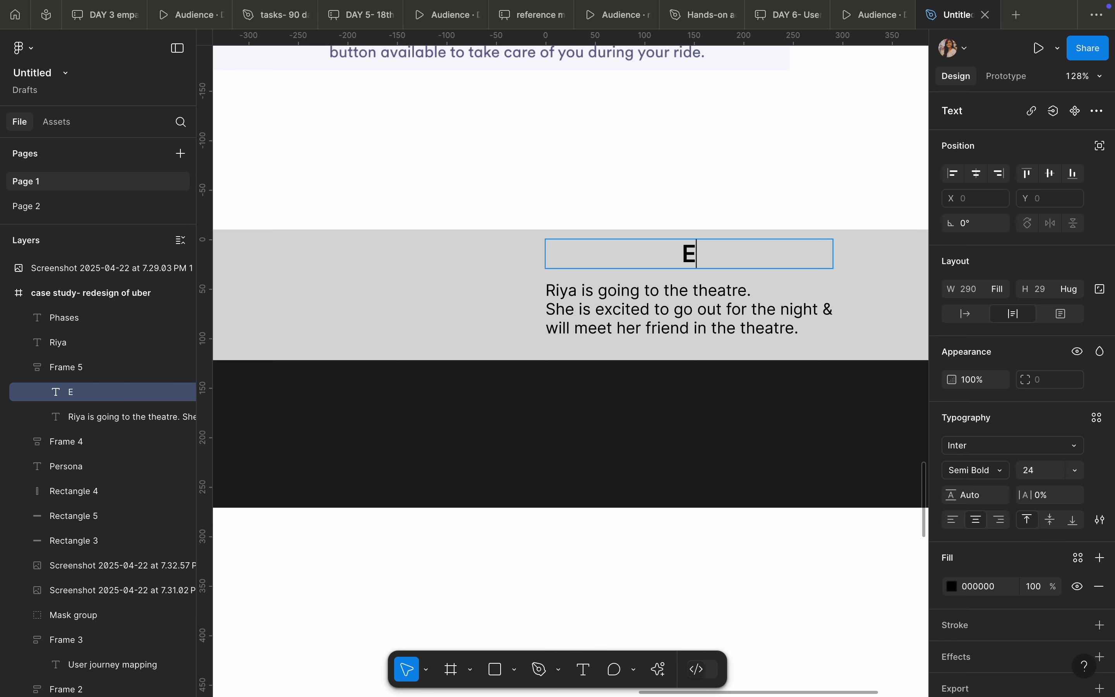
{"action": "type", "text": "xpectations"}
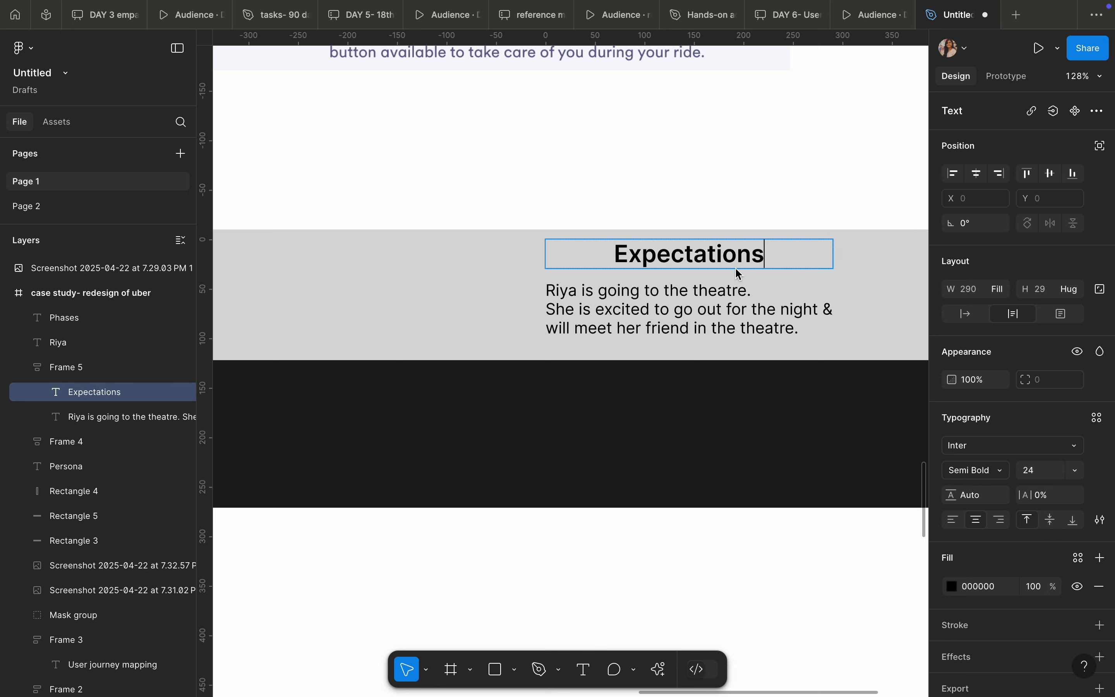
- Replace the description under the "Expectations" heading with a bulleted list whose first bullet reads "Great movie"
{"action": "double_click", "coordinate": [686, 311]}
{"action": "key", "text": "super+a"}
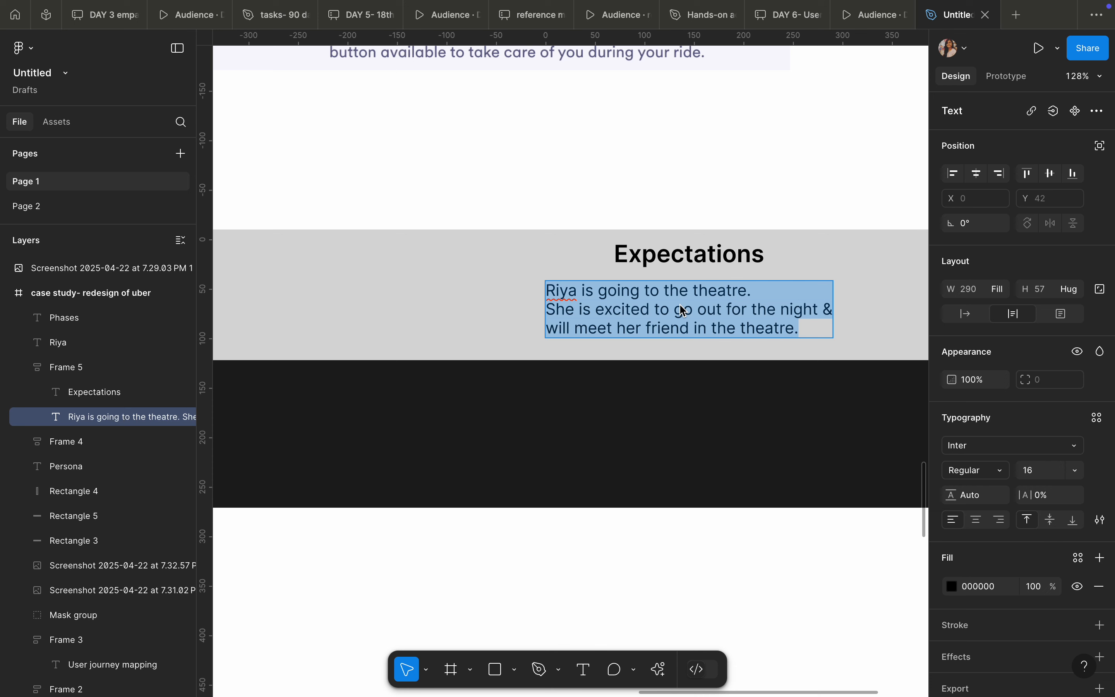
{"action": "type", "text": "-"}
{"action": "key", "text": "Caps_Lock"}
{"action": "type", "text": "G"}
{"action": "key", "text": "Caps_Lock"}
{"action": "type", "text": "re"}
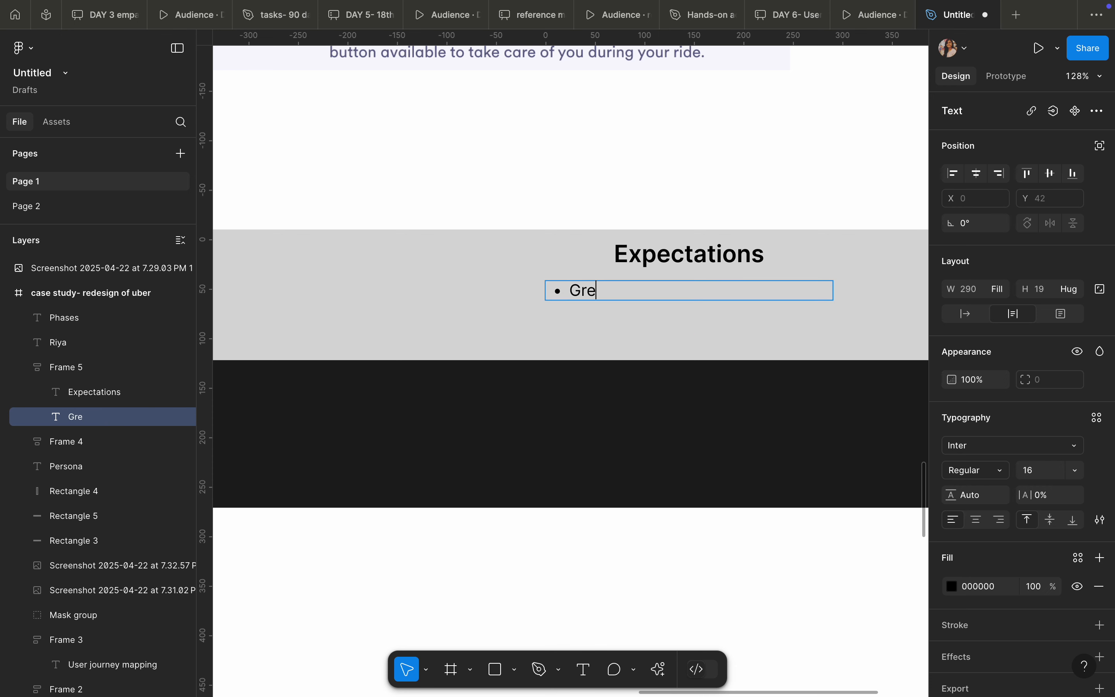
{"action": "type", "text": "at movie"}
{"action": "key", "text": "Return"}
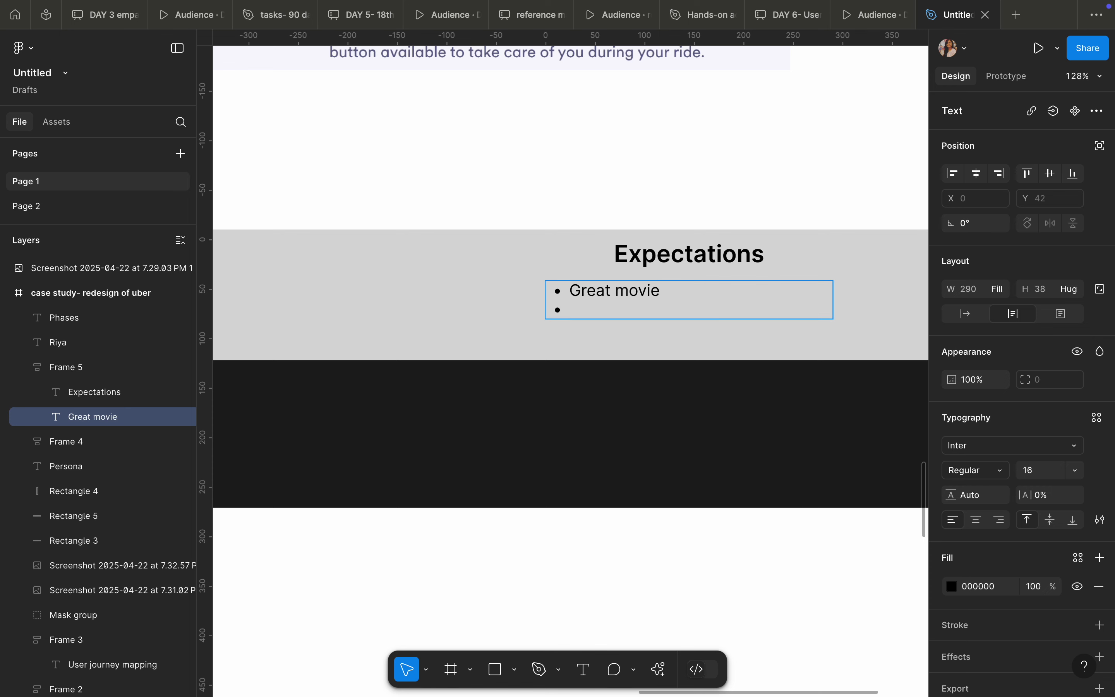
- Add the bullets "Enjoy the movie night with her friend" and "Good seat" to the expectations list
{"action": "key", "text": "Caps_Lock"}
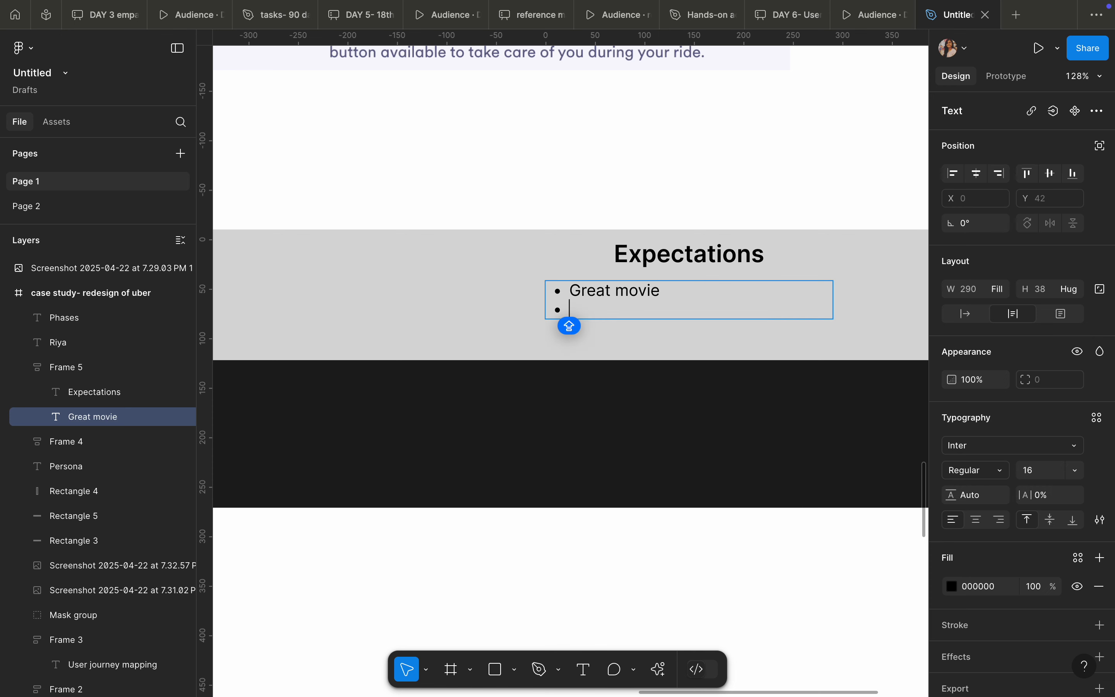
{"action": "type", "text": "Enjo"}
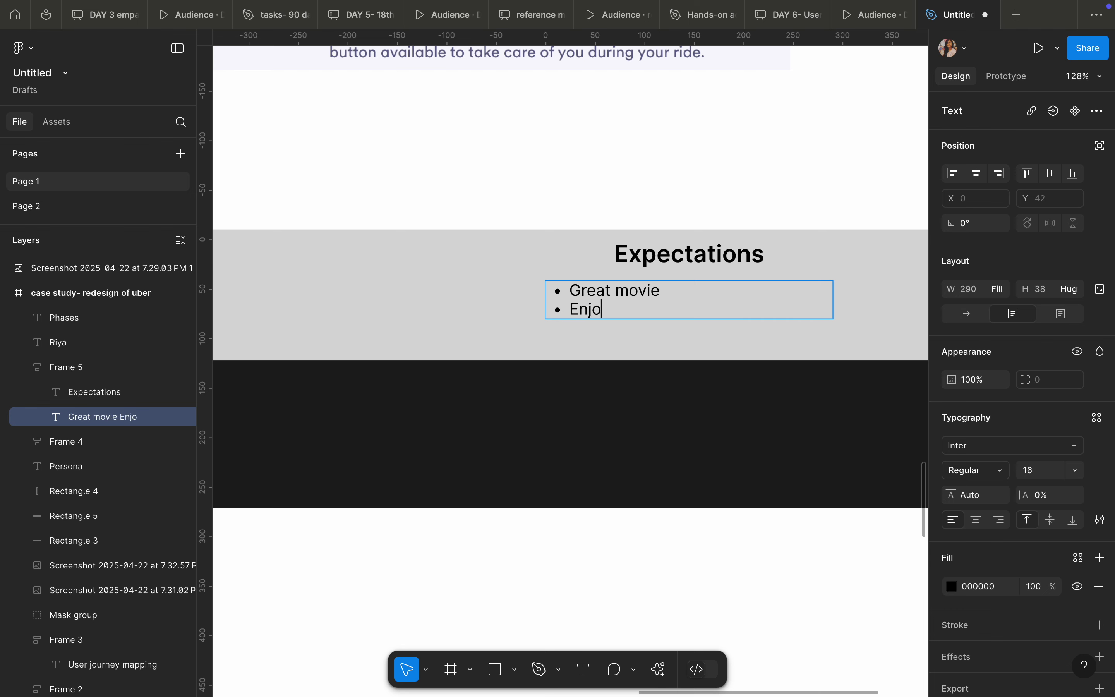
{"action": "type", "text": "y the movie night with her friend"}
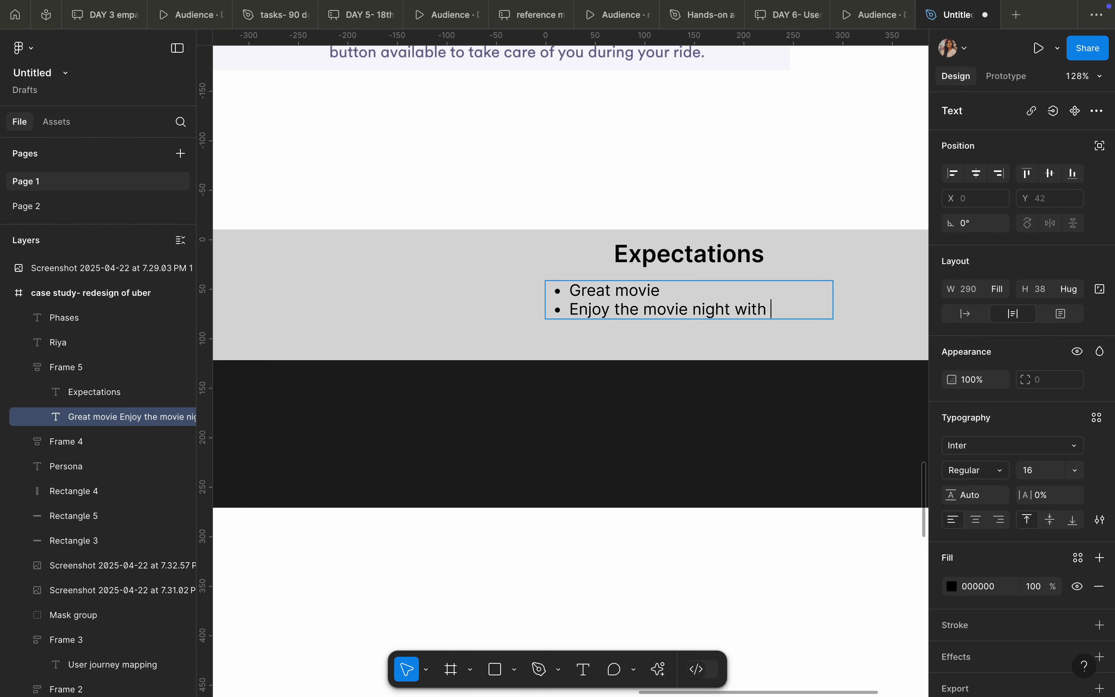
{"action": "key", "text": "Return"}
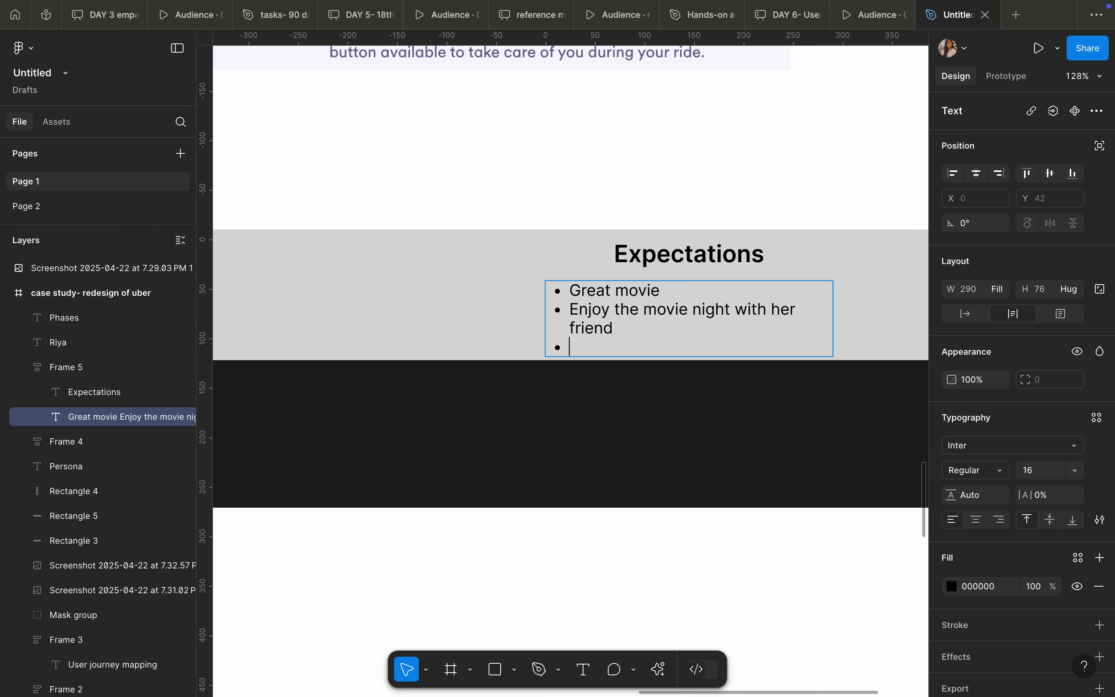
{"action": "type", "text": "Good seat"}
- Nudge the Scenario frame to X 252, Y 3801 in the grey bar
{"action": "scroll", "coordinate": [729, 348], "scroll_direction": "down", "scroll_amount": 4}
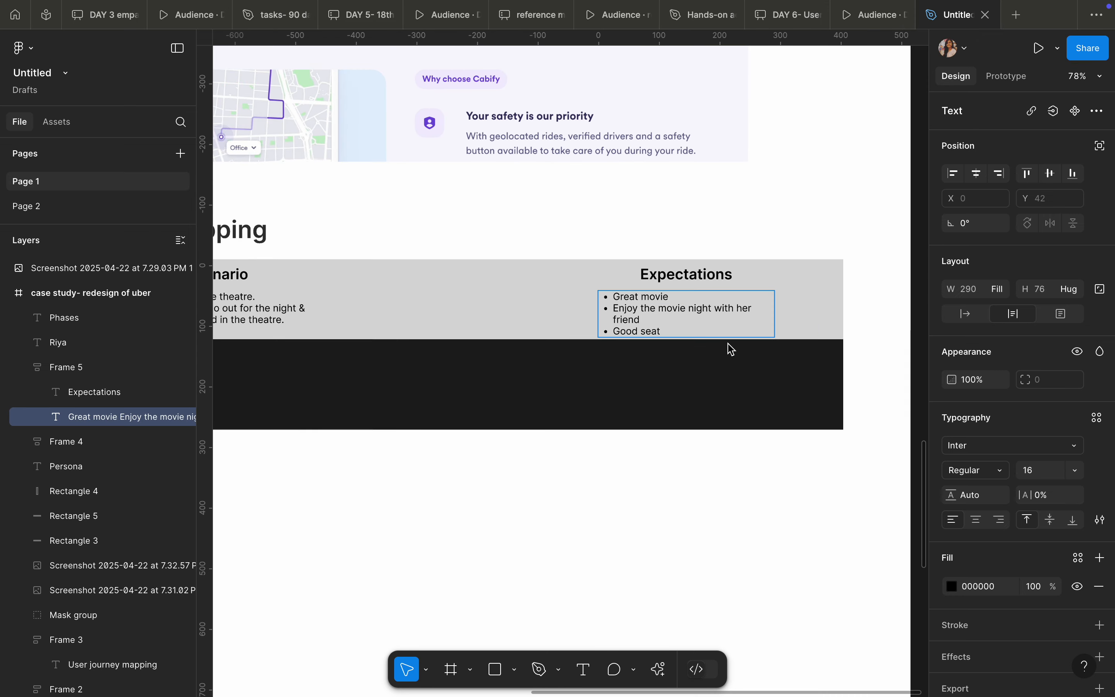
{"action": "scroll", "coordinate": [730, 350], "scroll_direction": "left", "scroll_amount": 7}
{"action": "scroll", "coordinate": [730, 350], "scroll_direction": "down", "scroll_amount": 3}
{"action": "scroll", "coordinate": [731, 351], "scroll_direction": "down", "scroll_amount": 1}
{"action": "left_click", "coordinate": [608, 391]}
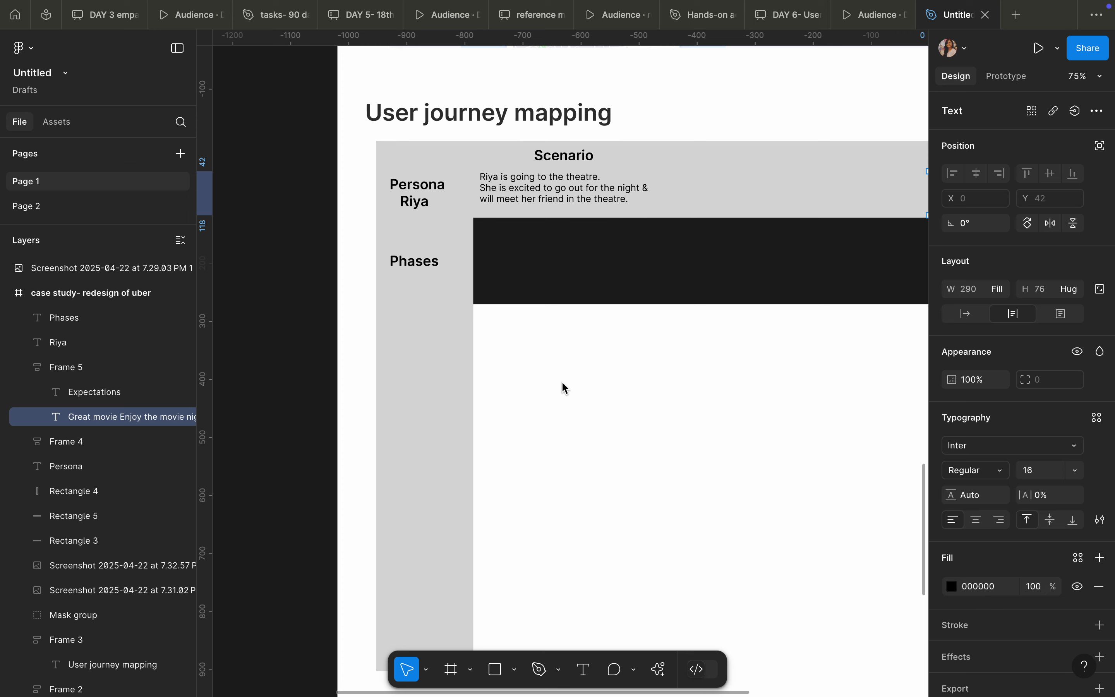
{"action": "left_click", "coordinate": [529, 181]}
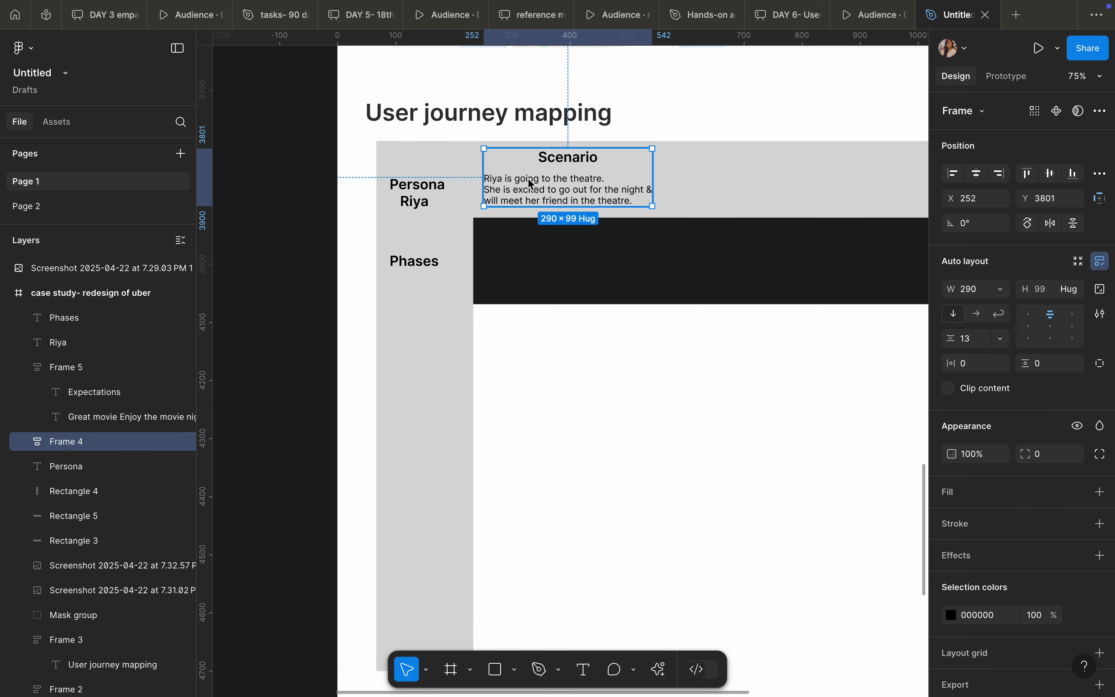
- Duplicate the "Phases" label into the dark bar at X 363, Y 3980 and fill the copy with FFFCFC
{"action": "left_click", "coordinate": [434, 272]}
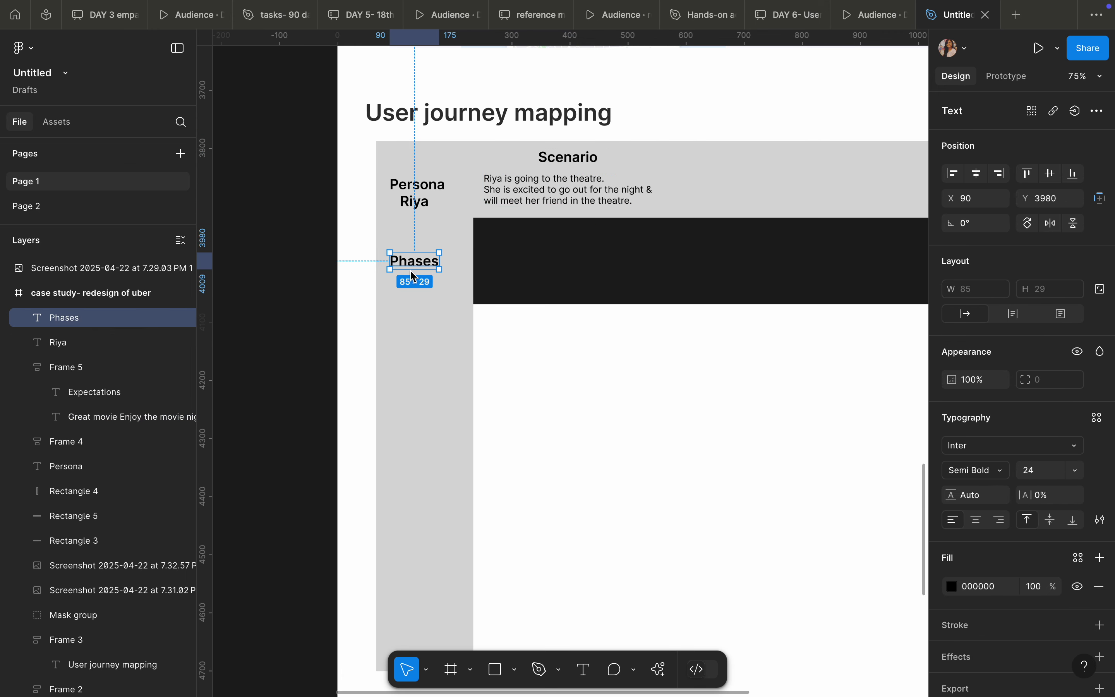
{"action": "key", "text": "super+d"}
{"action": "left_click_drag", "start_coordinate": [414, 271], "coordinate": [572, 272]}
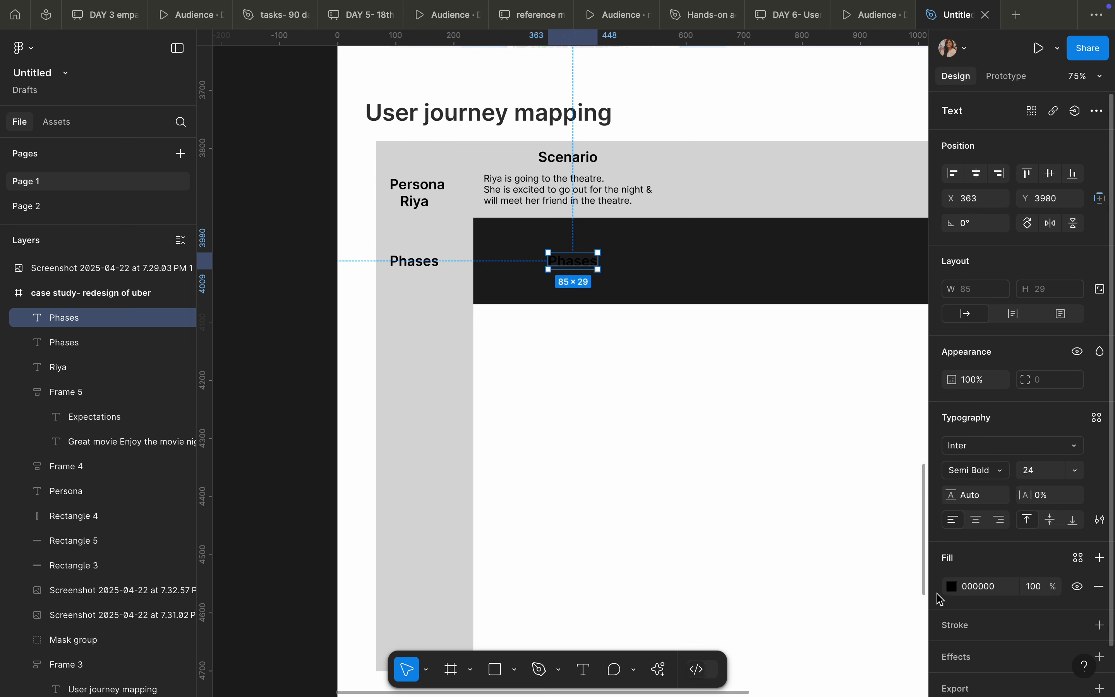
{"action": "left_click", "coordinate": [952, 586]}
{"action": "left_click", "coordinate": [837, 665]}
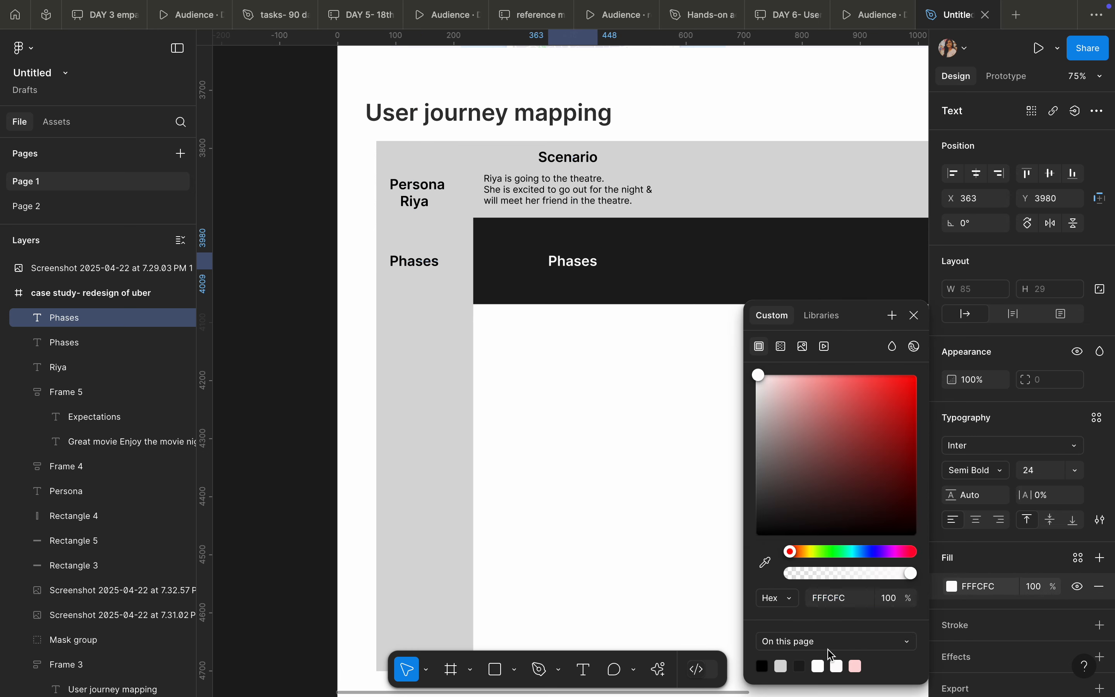
- Change the copied label in the dark bar to "Decide"
{"action": "double_click", "coordinate": [573, 261]}
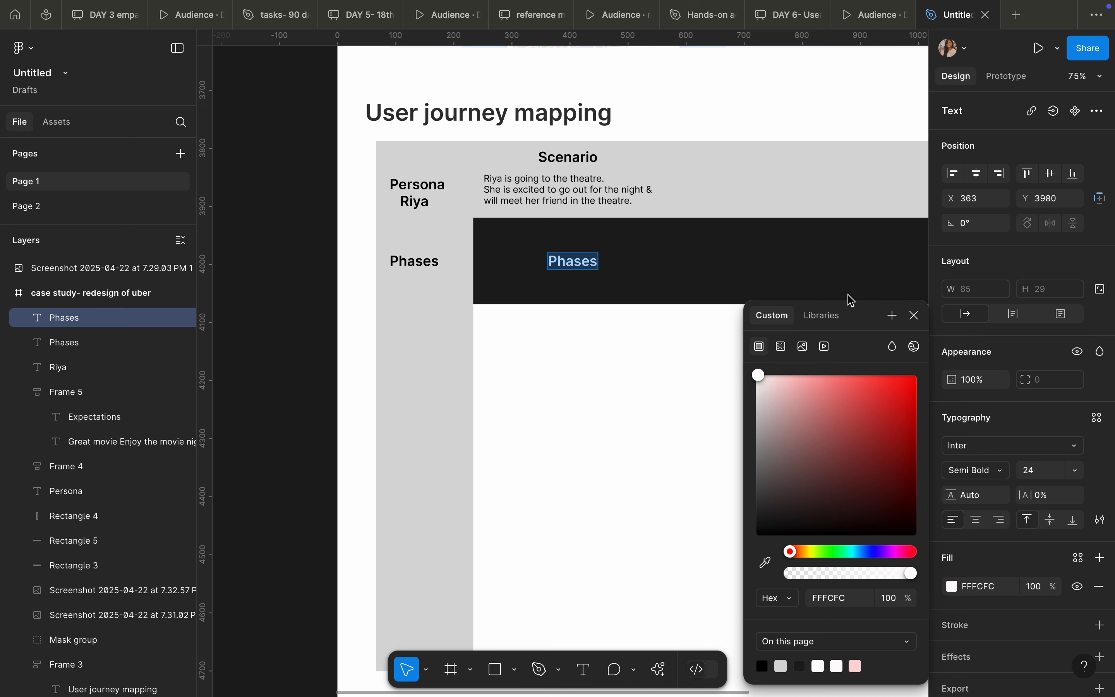
{"action": "left_click", "coordinate": [914, 315]}
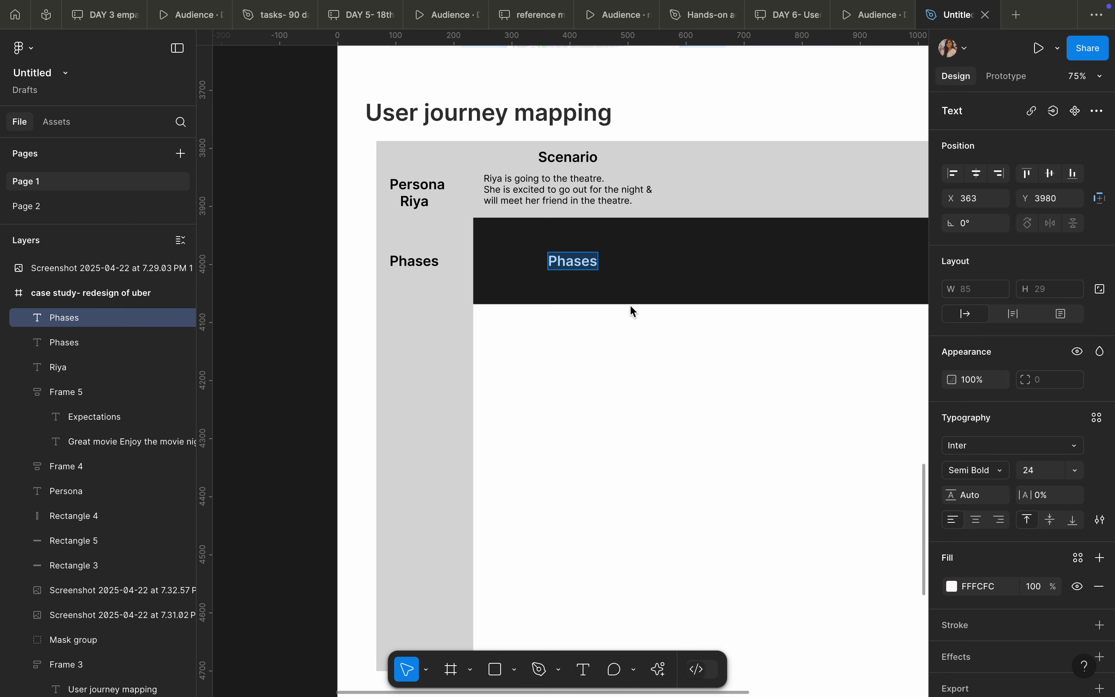
{"action": "key", "text": "Caps_Lock"}
{"action": "type", "text": "D"}
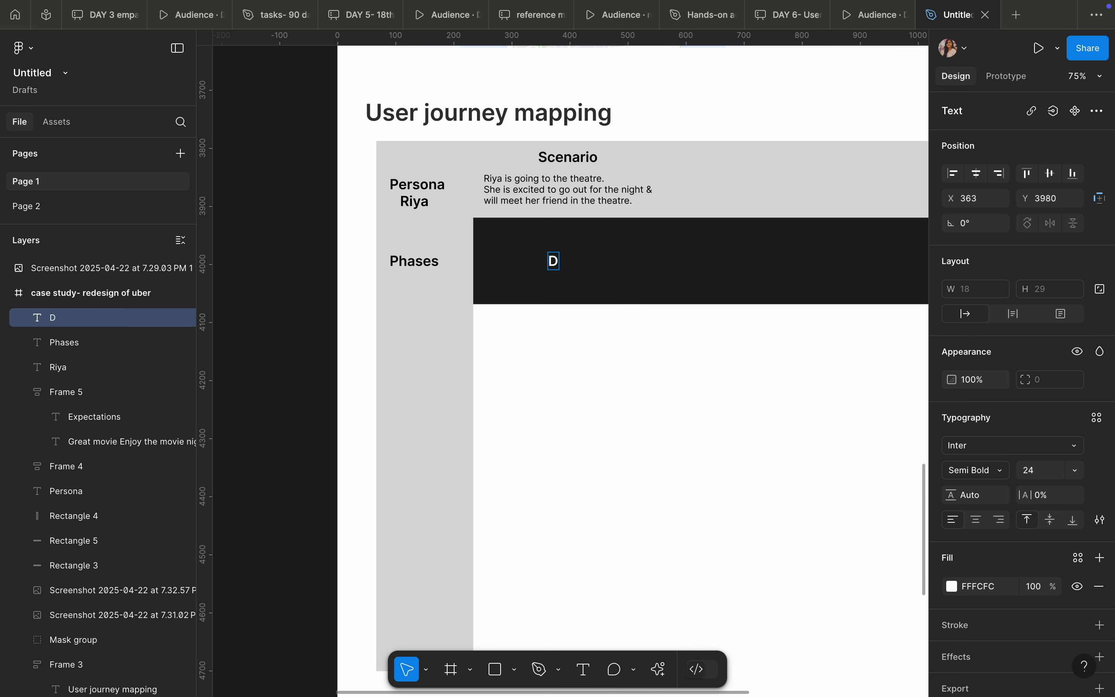
{"action": "type", "text": "ecide"}
{"action": "scroll", "coordinate": [629, 305], "scroll_direction": "right", "scroll_amount": 5}
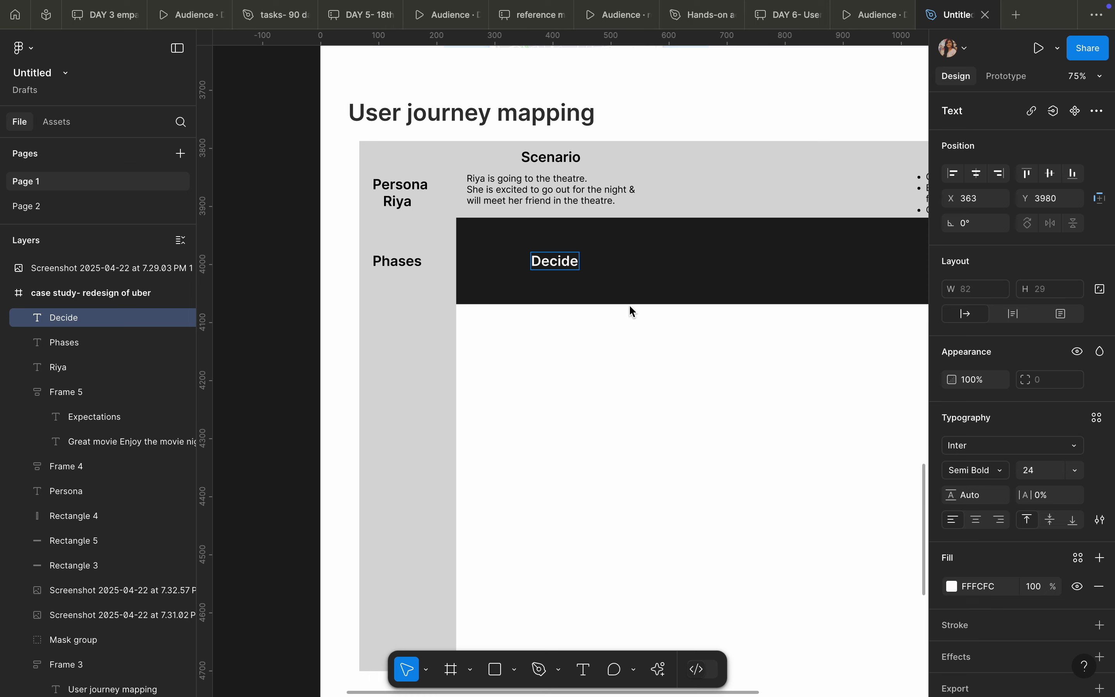
{"action": "scroll", "coordinate": [628, 304], "scroll_direction": "left", "scroll_amount": 1}
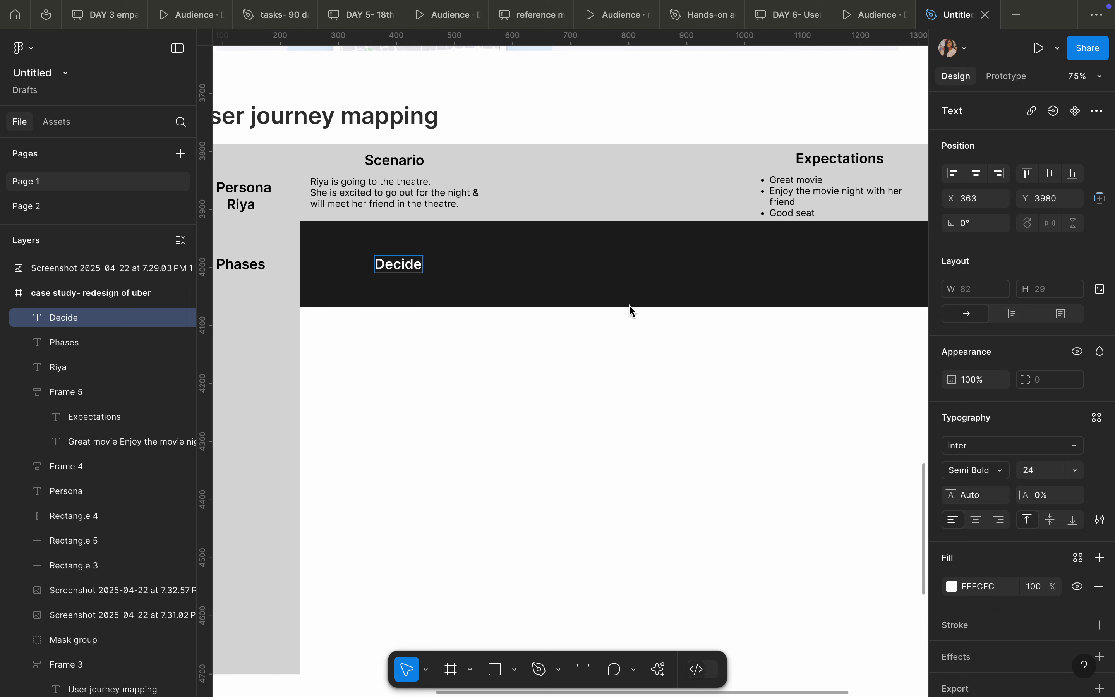
{"action": "scroll", "coordinate": [630, 306], "scroll_direction": "left", "scroll_amount": 10}
{"action": "scroll", "coordinate": [631, 306], "scroll_direction": "down", "scroll_amount": 2}
{"action": "scroll", "coordinate": [630, 306], "scroll_direction": "right", "scroll_amount": 8}
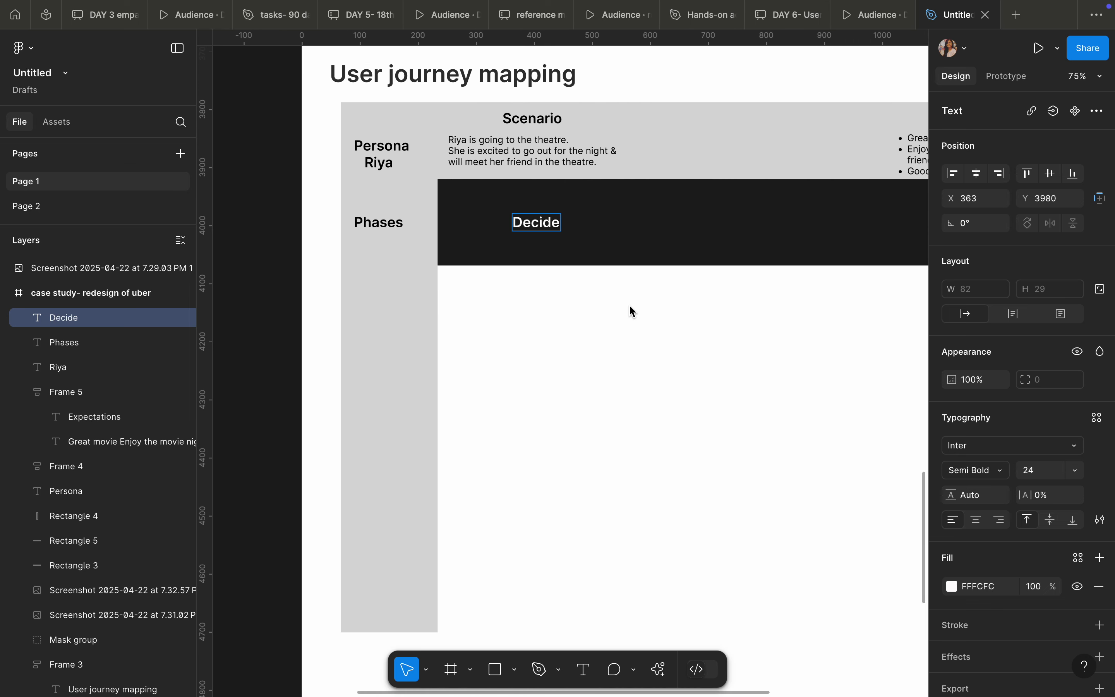
{"action": "key", "text": "Escape"}
{"action": "left_click", "coordinate": [486, 317]}
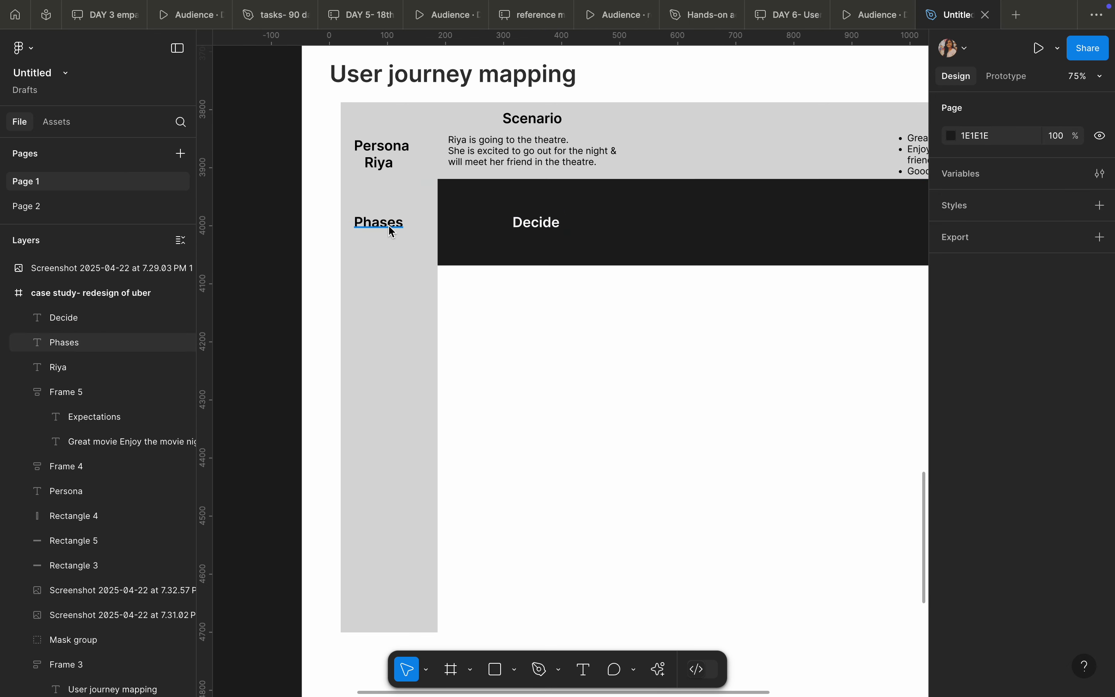
- Copy the scenario description text and place the copy below the dark bar at X 252, Y 4095
{"action": "double_click", "coordinate": [532, 150]}
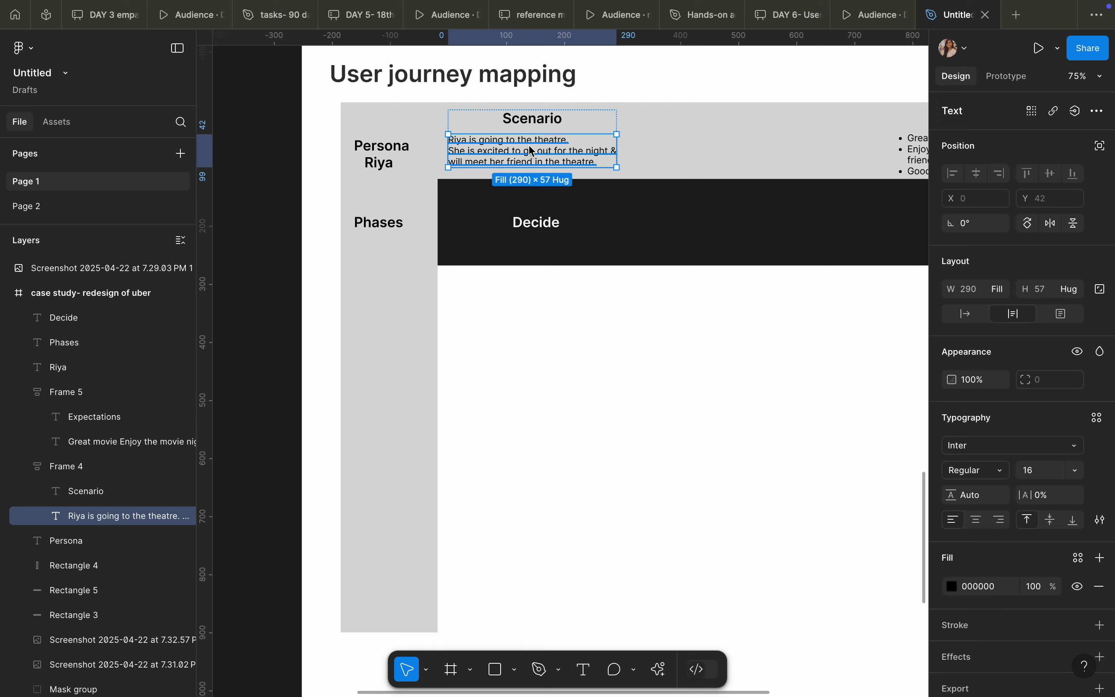
{"action": "left_click", "coordinate": [293, 304]}
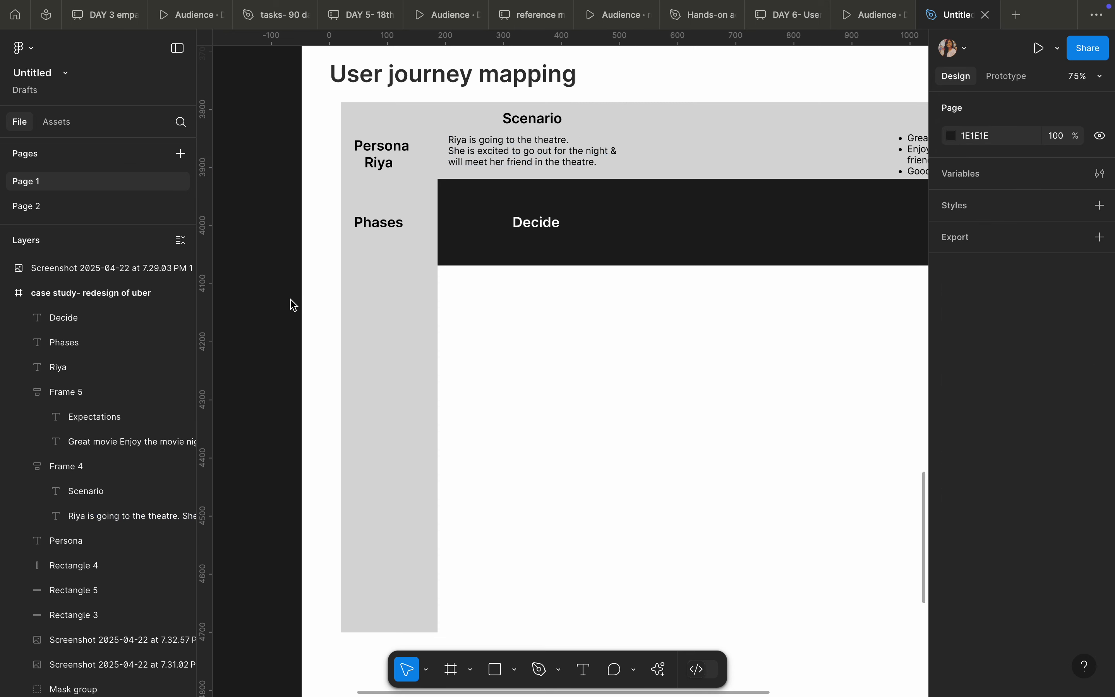
{"action": "key", "text": "super+v"}
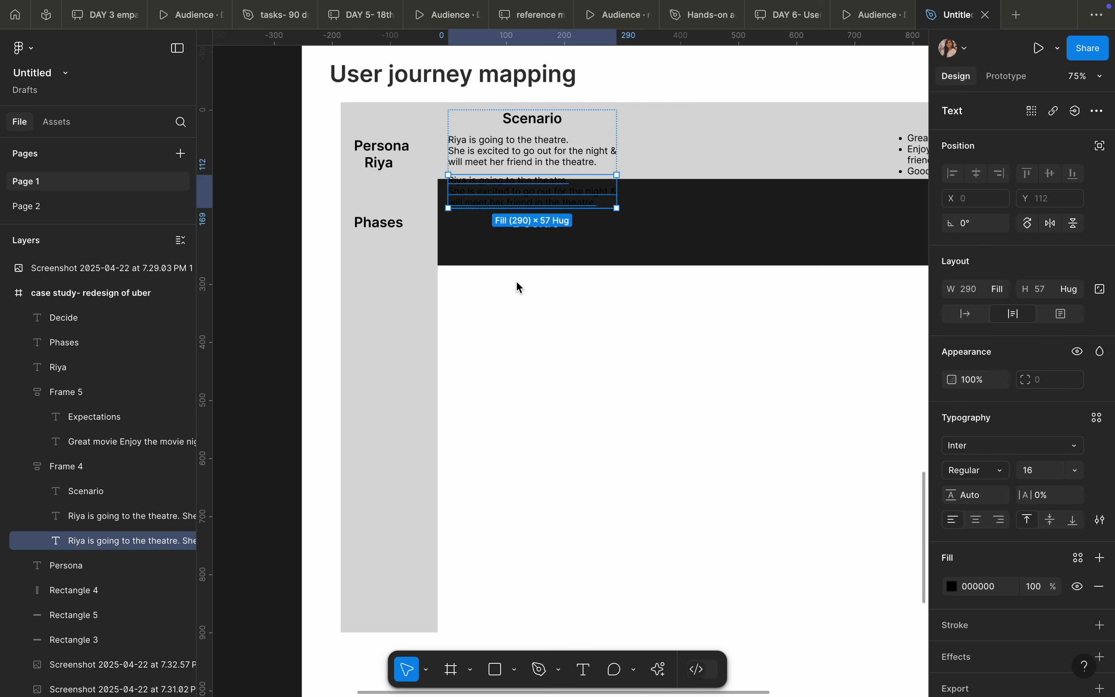
{"action": "left_click_drag", "start_coordinate": [534, 200], "coordinate": [519, 297]}
{"action": "left_click", "coordinate": [517, 375]}
- Clear the copied description, start a numbered list in it and set the text box to auto width
{"action": "triple_click", "coordinate": [523, 308]}
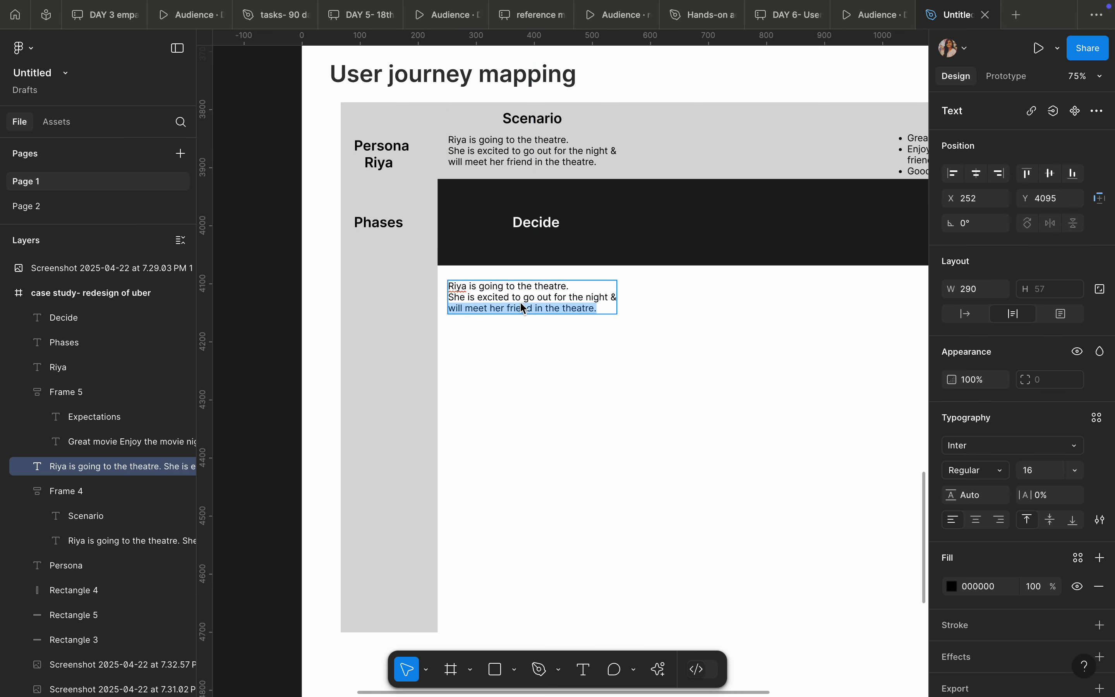
{"action": "key", "text": "super+a"}
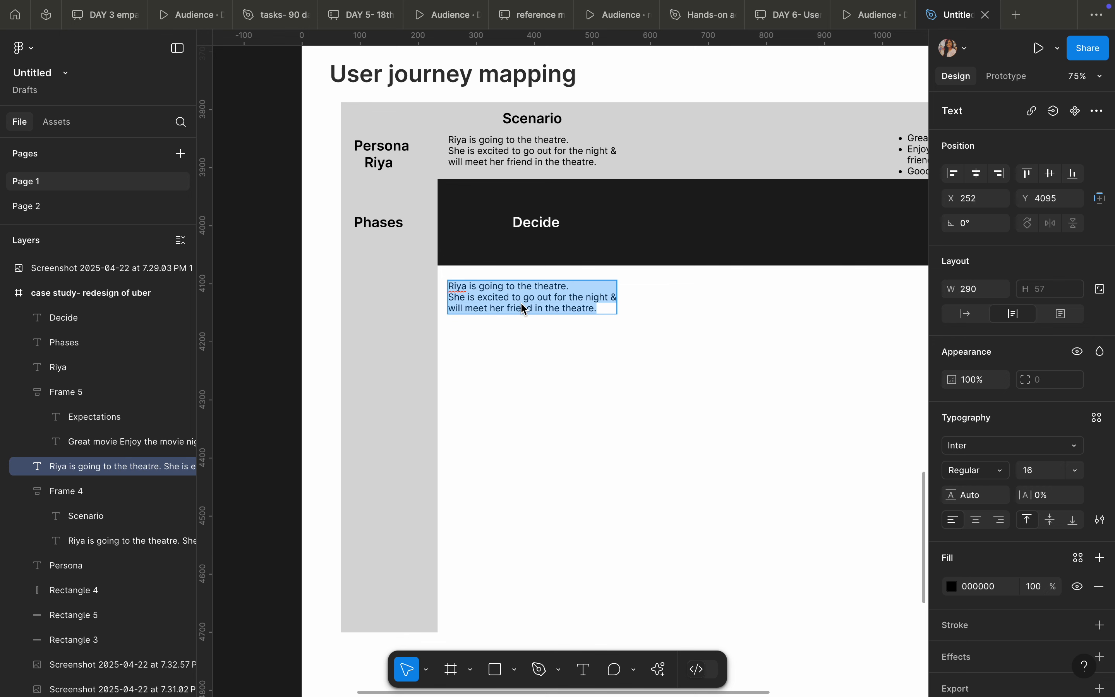
{"action": "key", "text": "BackSpace"}
{"action": "type", "text": "1."}
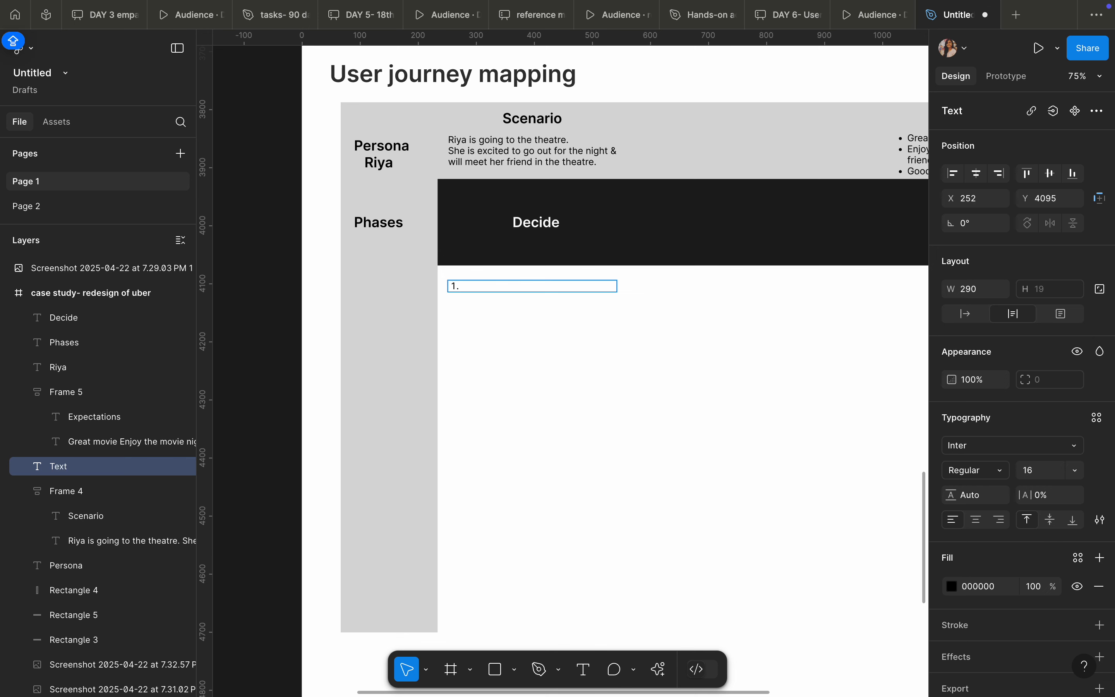
{"action": "left_click", "coordinate": [976, 315]}
- Write "Looking for movies in her phone," as the first numbered item under "Decide"
{"action": "type", "text": "lOOKING FOR MOVIES"}
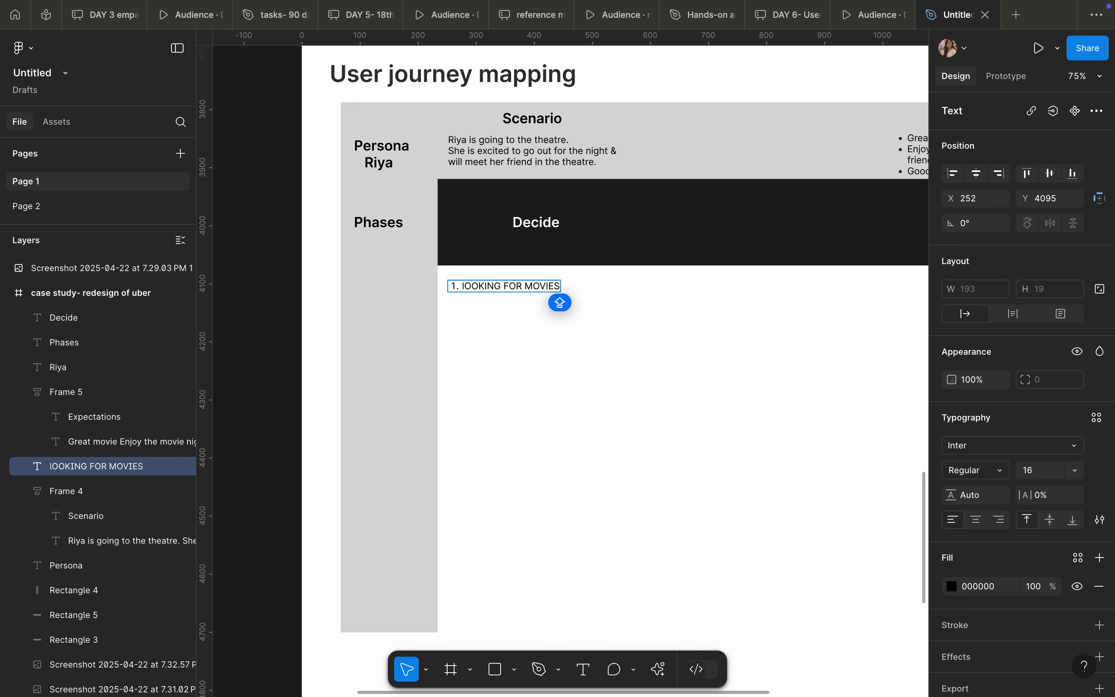
{"action": "key", "text": "shift+alt+Left"}
{"action": "key", "text": "shift+alt+Left"}
{"action": "key", "text": "shift+alt+Left"}
{"action": "key", "text": "BackSpace"}
{"action": "key", "text": "Caps_Lock"}
{"action": "type", "text": "Looking for movies in her phon"}
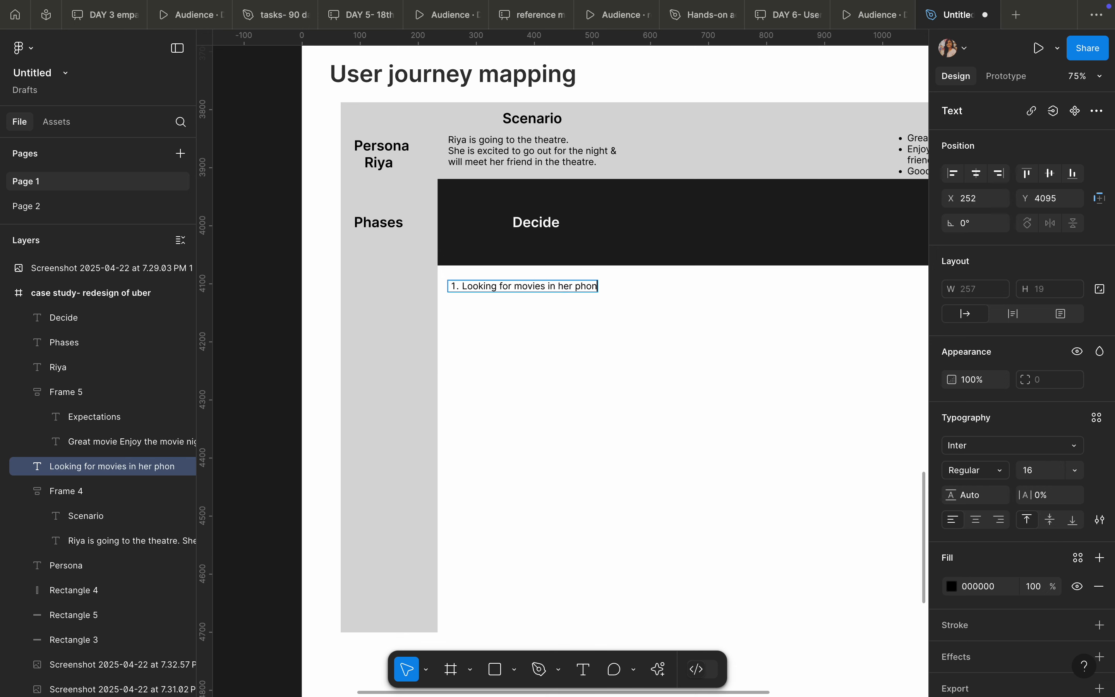
{"action": "type", "text": "e,"}
{"action": "key", "text": "Return"}
{"action": "key", "text": "BackSpace"}
{"action": "key", "text": "BackSpace"}
{"action": "key", "text": "Escape"}
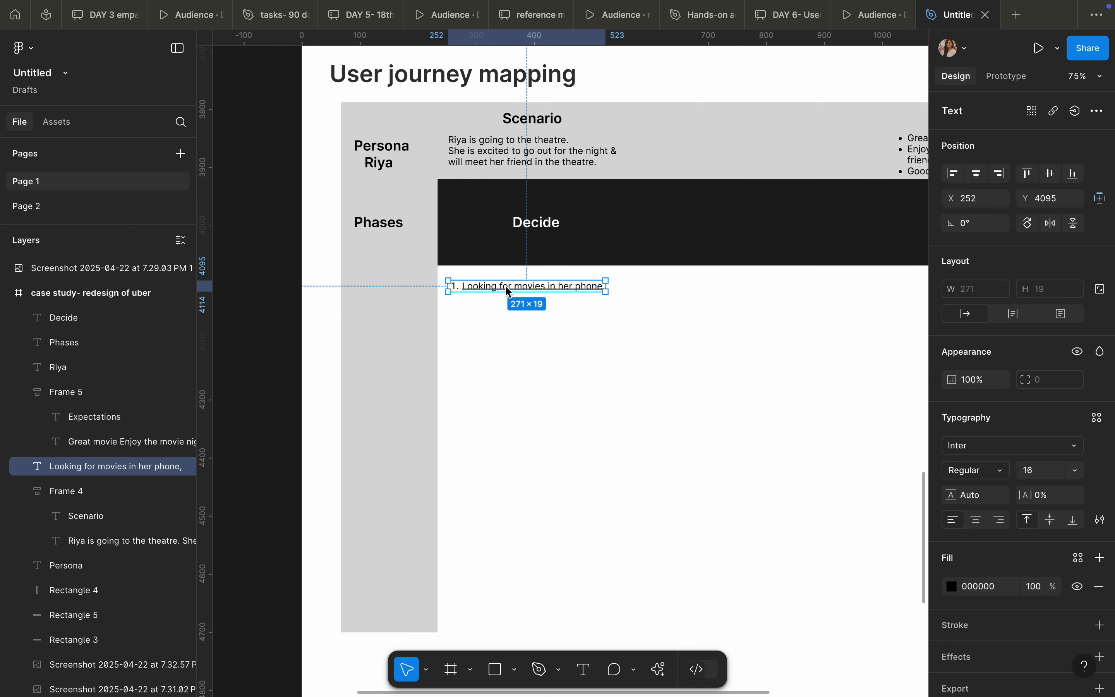
- Duplicate the first item below at Y 4134 and change the copy to "2. Deciding which movie to see and which theatre to go"
{"action": "key", "text": "super+d"}
{"action": "left_click_drag", "start_coordinate": [509, 291], "coordinate": [509, 315]}
{"action": "key", "text": "Return"}
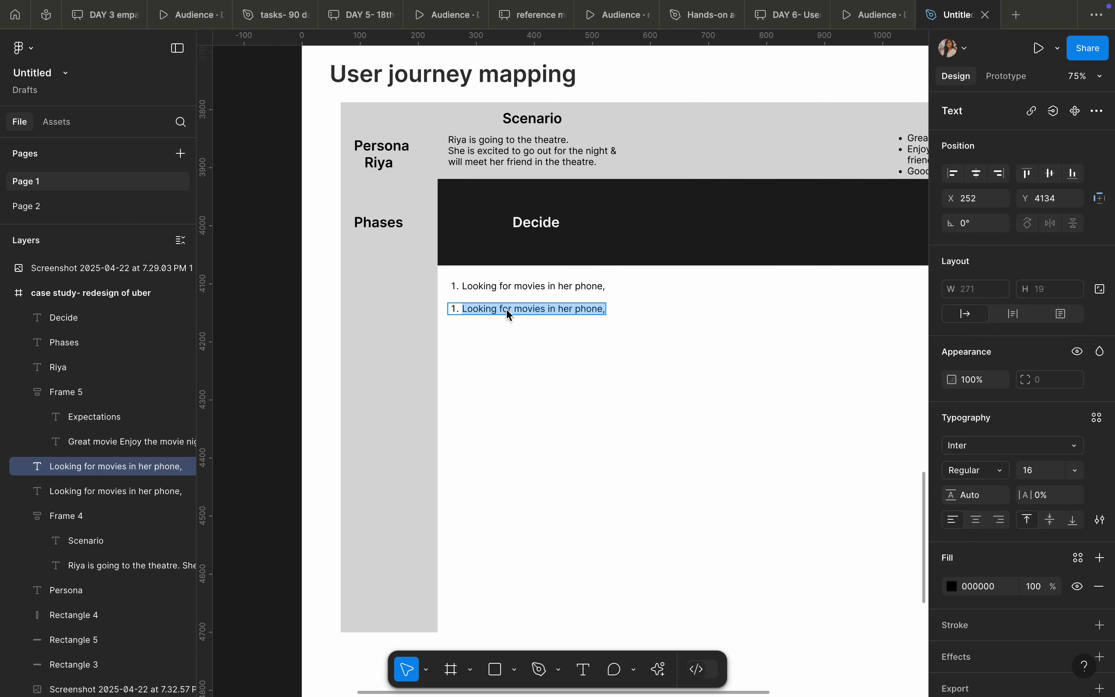
{"action": "key", "text": "BackSpace"}
{"action": "key", "text": "BackSpace"}
{"action": "type", "text": "2. d"}
{"action": "key", "text": "BackSpace"}
{"action": "type", "text": "Deciding"}
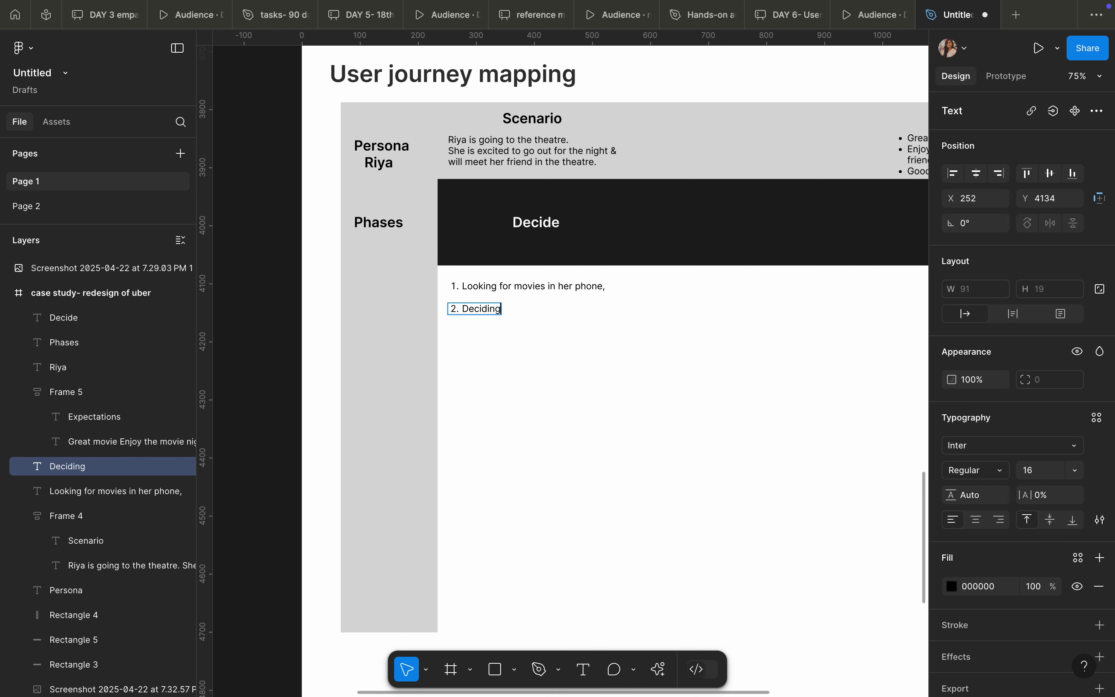
{"action": "type", "text": " which mov"}
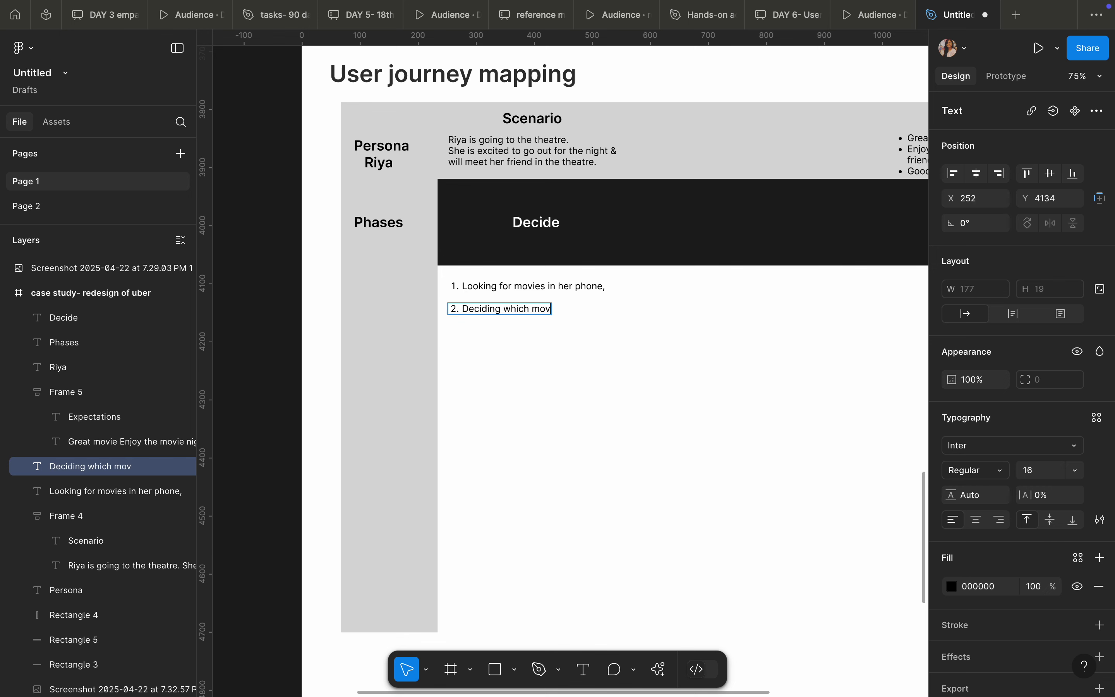
{"action": "type", "text": "ie to see and which"}
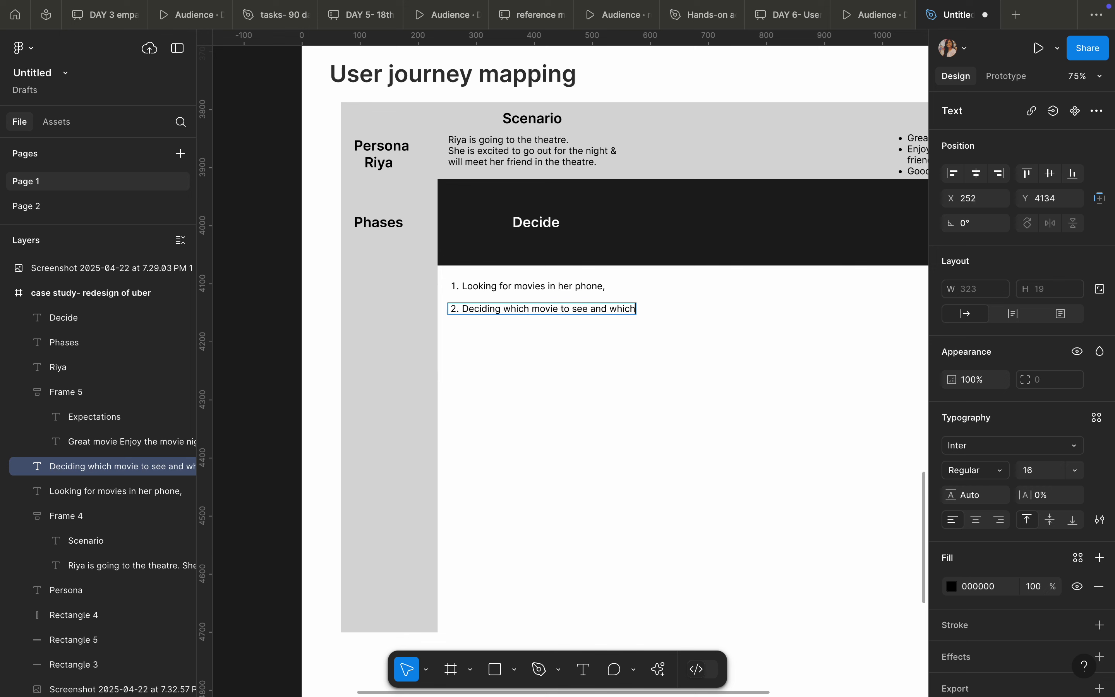
{"action": "type", "text": " theatre to go"}
{"action": "key", "text": "Escape"}
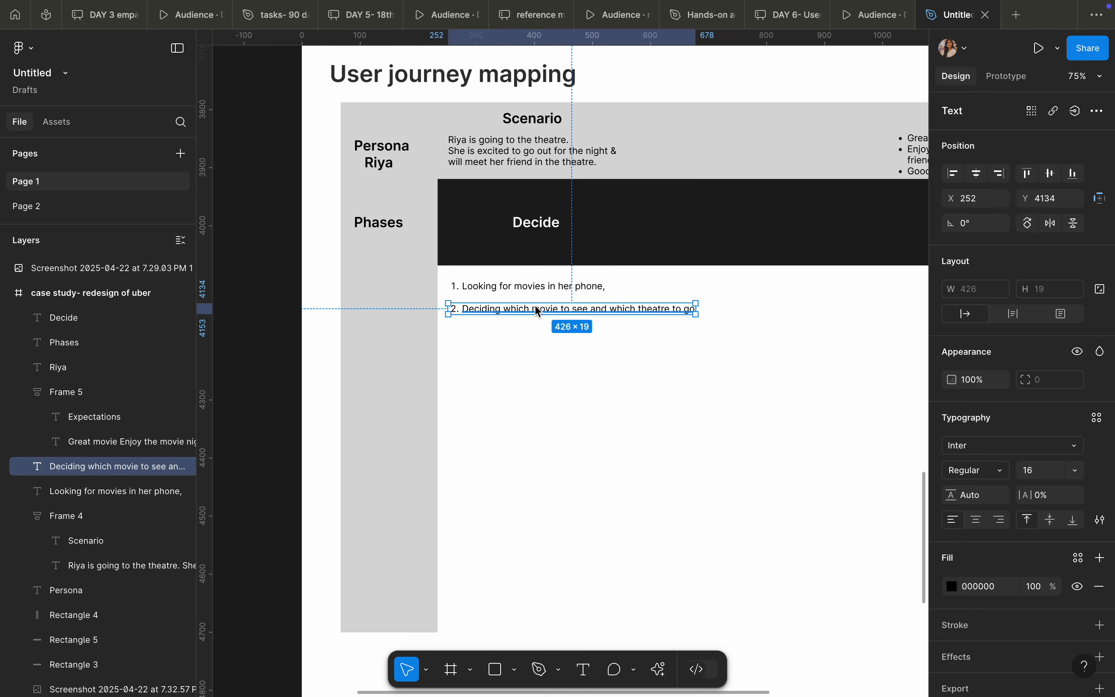
- Duplicate the second numbered item and place the copy directly below it at X 252, Y 4173
{"action": "key", "text": "super+d"}
{"action": "left_click_drag", "start_coordinate": [531, 309], "coordinate": [530, 337]}
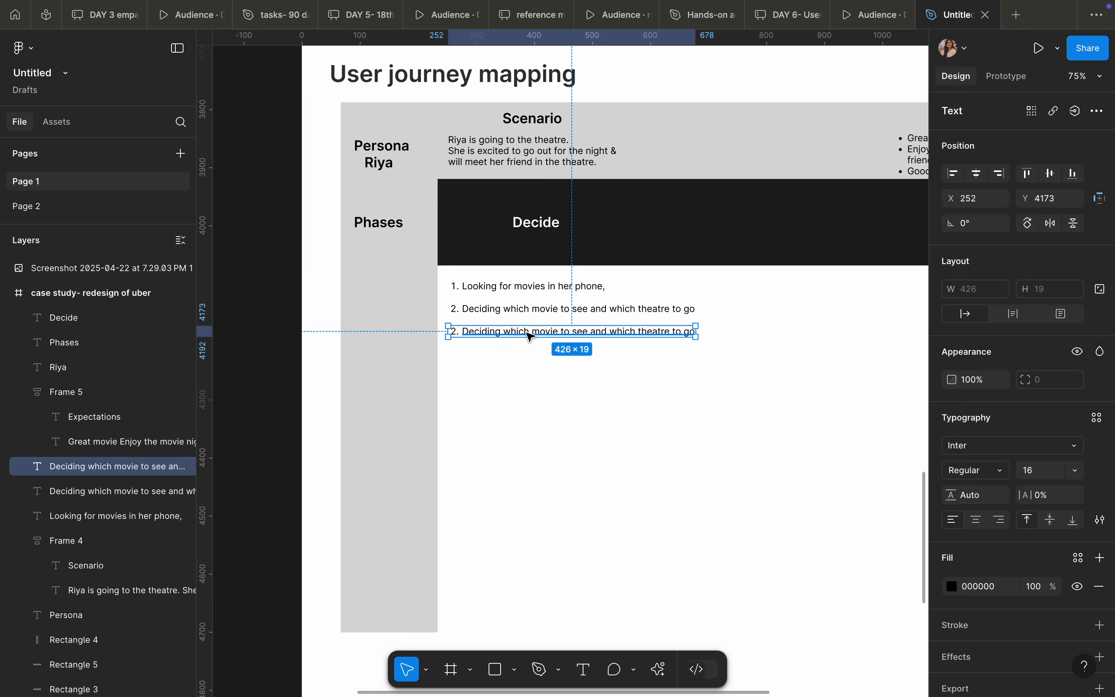
- Change the duplicated third item under "Decide" to "3. Buys ticket online from her phone"
{"action": "double_click", "coordinate": [529, 333]}
{"action": "key", "text": "BackSpace"}
{"action": "key", "text": "BackSpace"}
{"action": "type", "text": "3."}
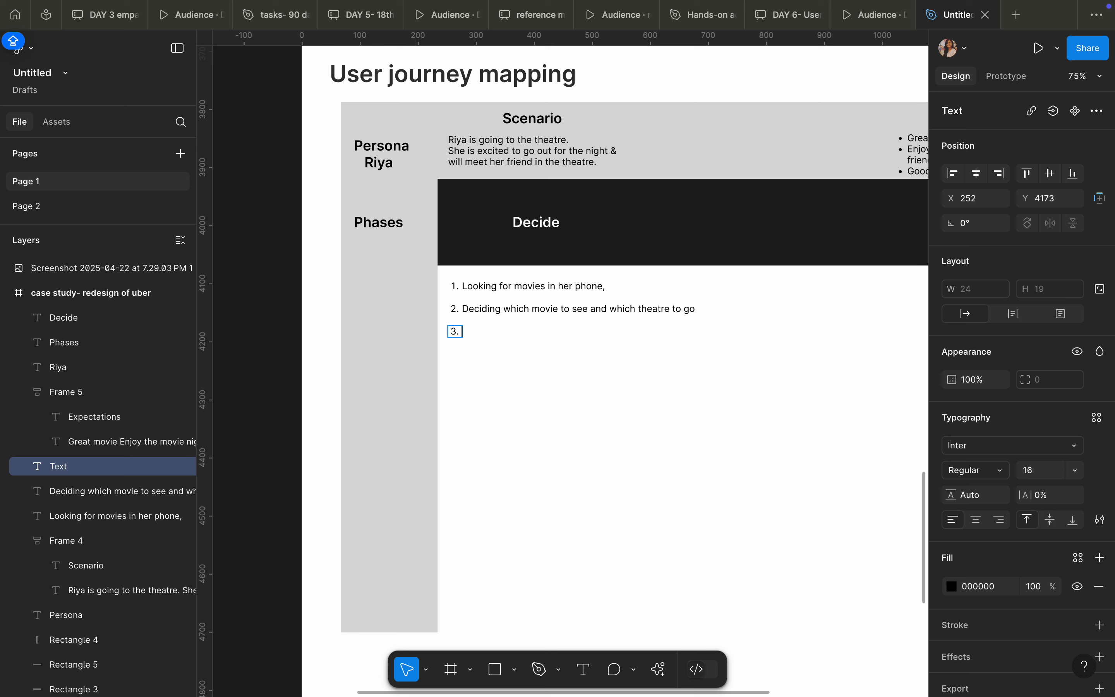
{"action": "type", "text": "Buys ti"}
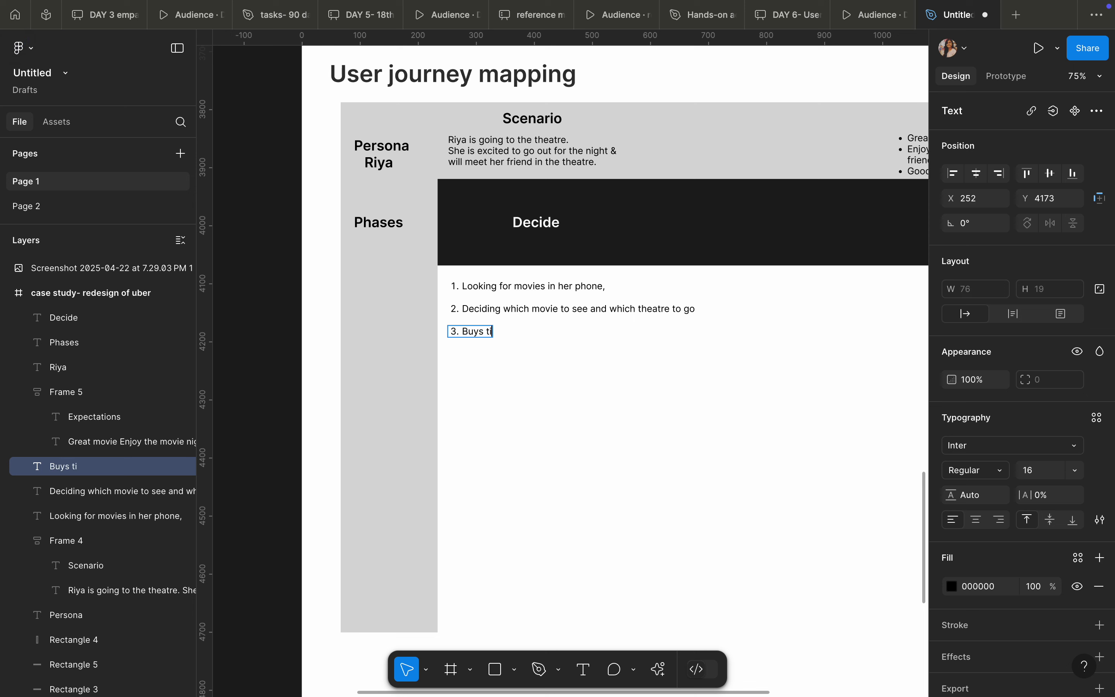
{"action": "type", "text": "cket online from her phone"}
- Combine the three numbered items into an auto layout frame and narrow it to 270 wide
{"action": "scroll", "coordinate": [526, 303], "scroll_direction": "down", "scroll_amount": 3}
{"action": "left_click_drag", "start_coordinate": [548, 350], "coordinate": [350, 281]}
{"action": "key", "text": "shift+a"}
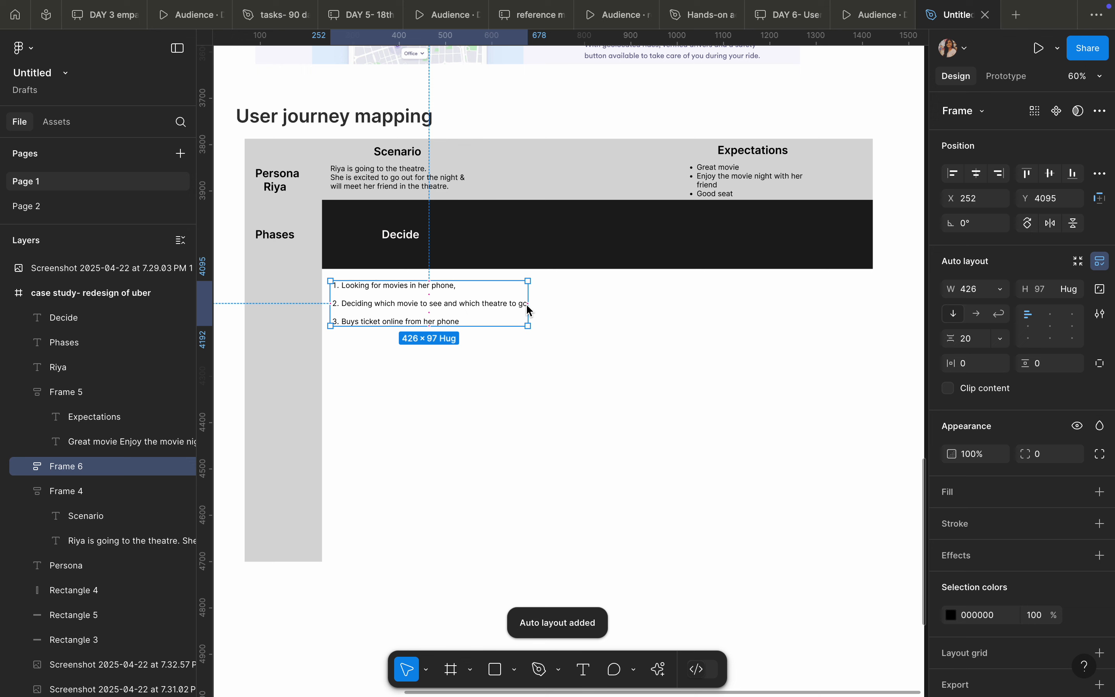
{"action": "left_click_drag", "start_coordinate": [528, 307], "coordinate": [456, 324]}
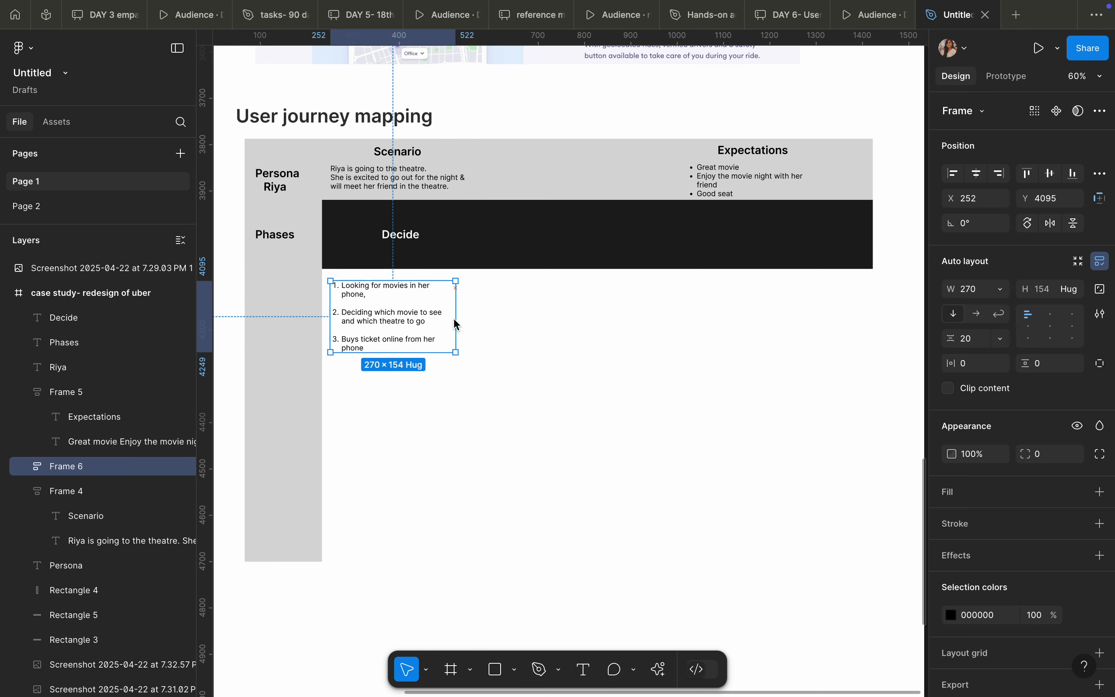
- Centre the "Decide" heading horizontally over the numbered list and wrap both in one auto layout frame
{"action": "left_click", "coordinate": [401, 243], "text": "shift"}
{"action": "left_click", "coordinate": [977, 173]}
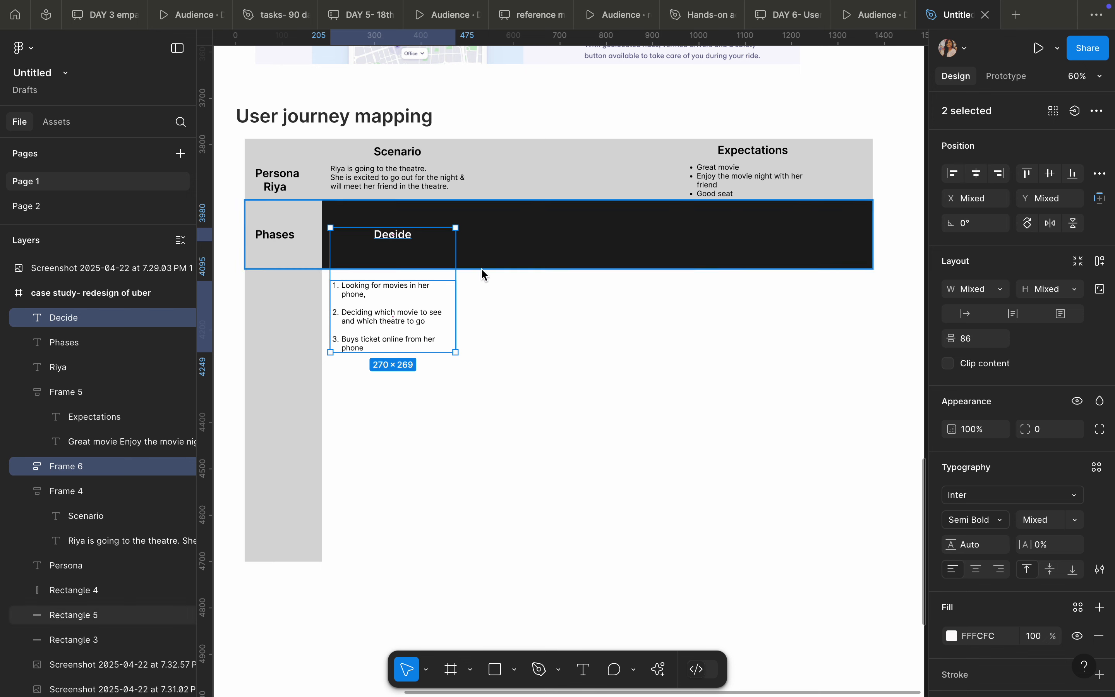
{"action": "left_click", "coordinate": [1100, 261]}
{"action": "key", "text": "shift+a"}
- Duplicate the "Decide" column beside the original at X 540, Y 3980 and change the copy's heading to "Travel"
{"action": "left_click_drag", "start_coordinate": [382, 302], "coordinate": [517, 301]}
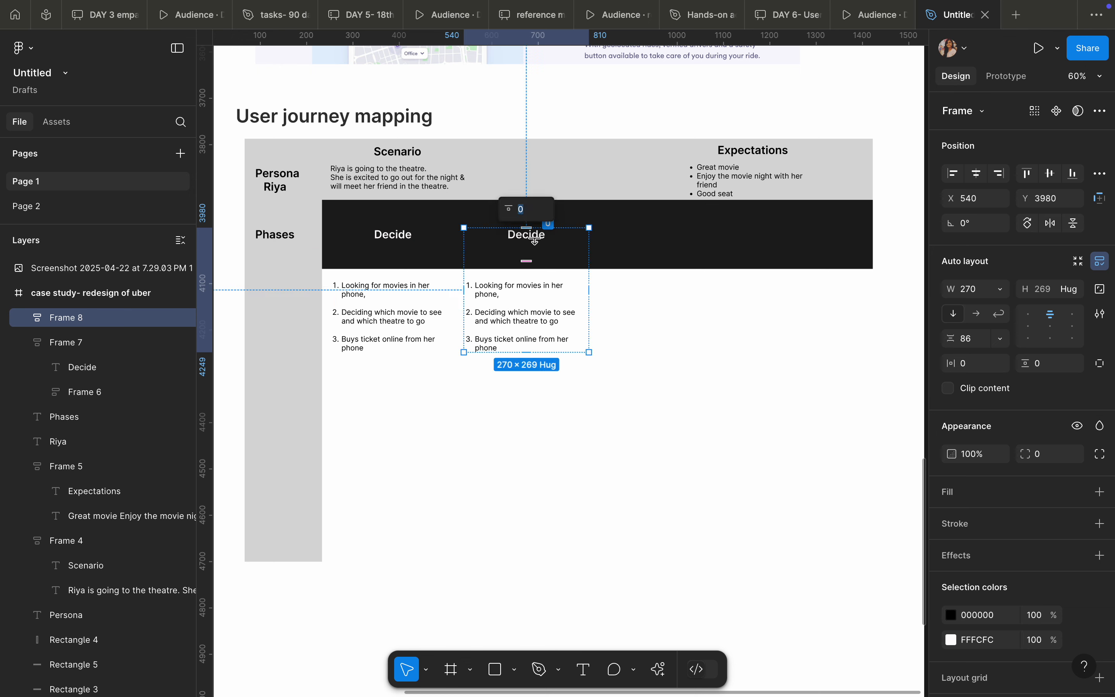
{"action": "left_click", "coordinate": [628, 302]}
{"action": "double_click", "coordinate": [534, 244]}
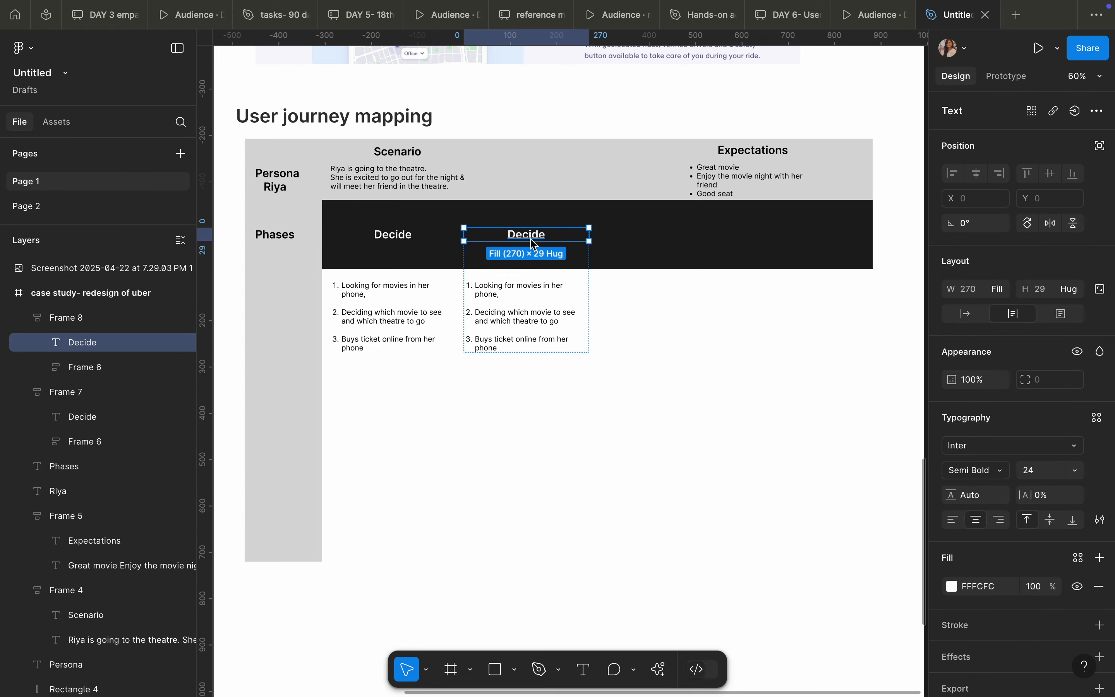
{"action": "double_click", "coordinate": [534, 244]}
{"action": "scroll", "coordinate": [419, 295], "scroll_direction": "up", "scroll_amount": 3}
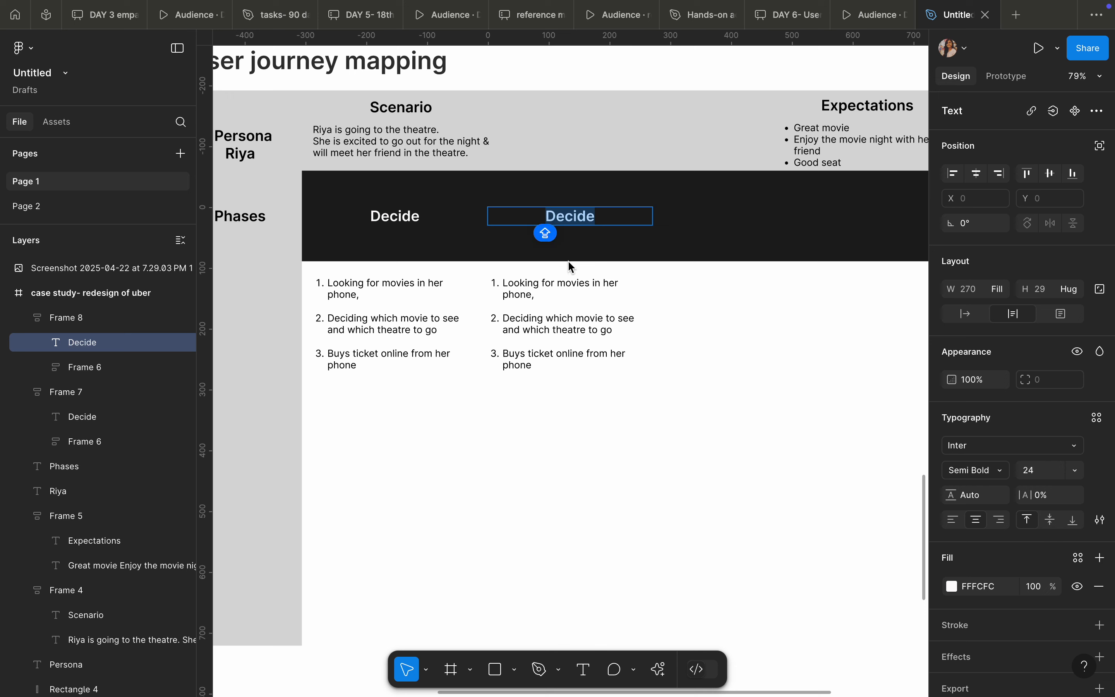
{"action": "type", "text": "Tr"}
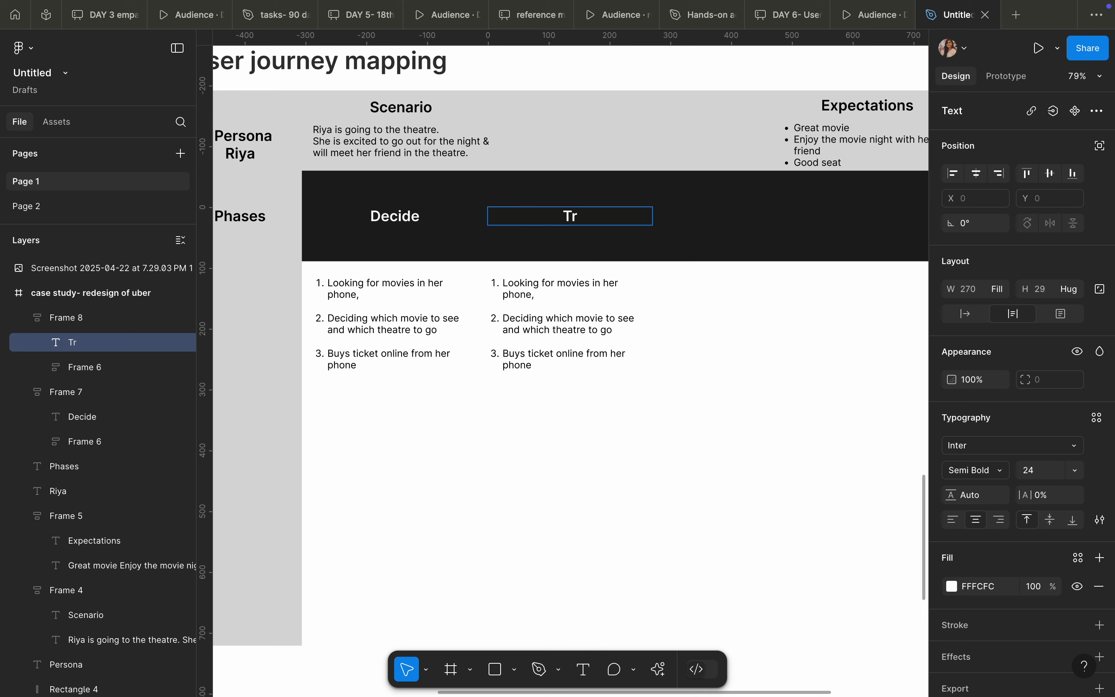
{"action": "type", "text": "avel"}
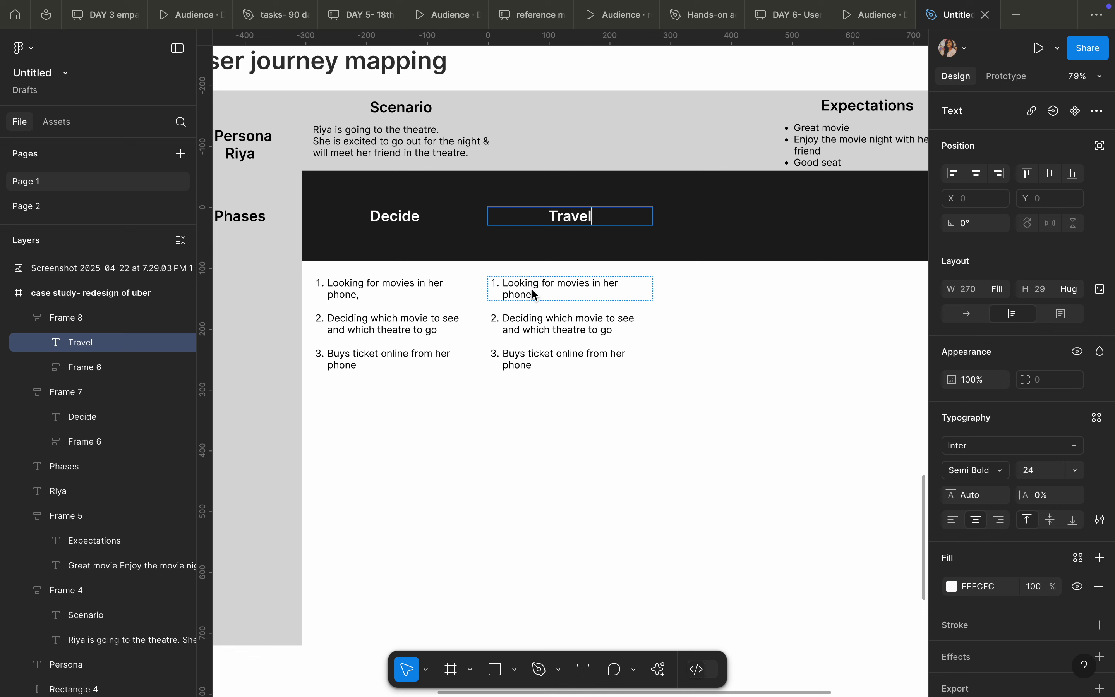
- Replace the first list item under "Travel" with "4. Drives to movie theatre"
{"action": "left_click", "coordinate": [532, 290]}
{"action": "double_click", "coordinate": [534, 293]}
{"action": "key", "text": "BackSpace"}
{"action": "key", "text": "BackSpace"}
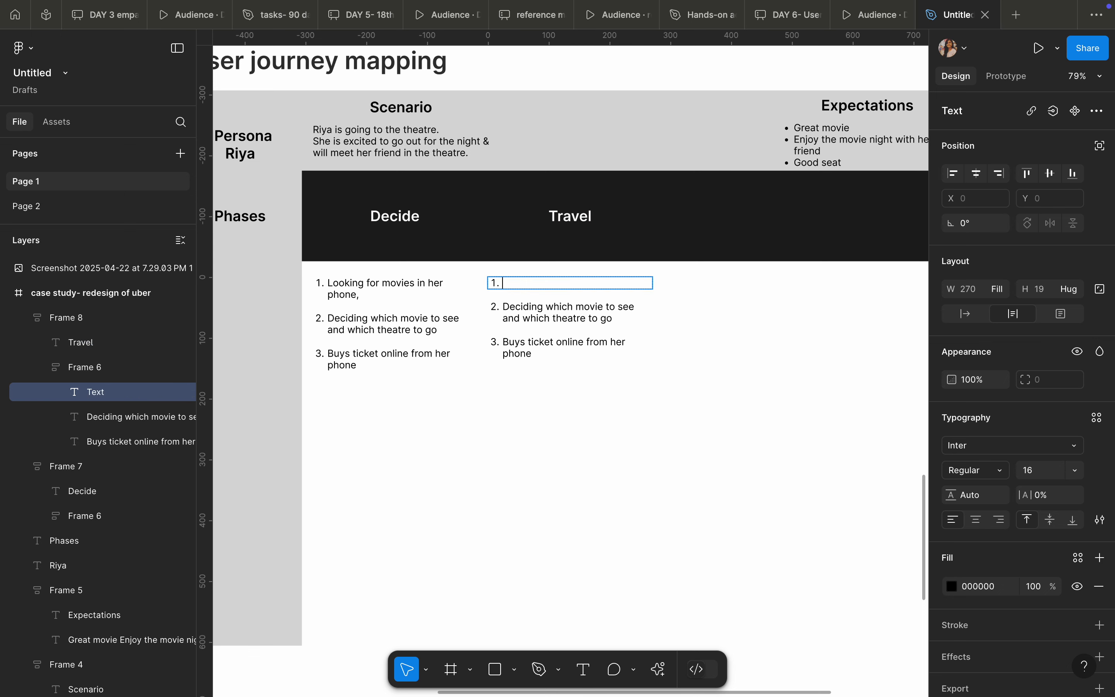
{"action": "type", "text": "4. Drives to movie "}
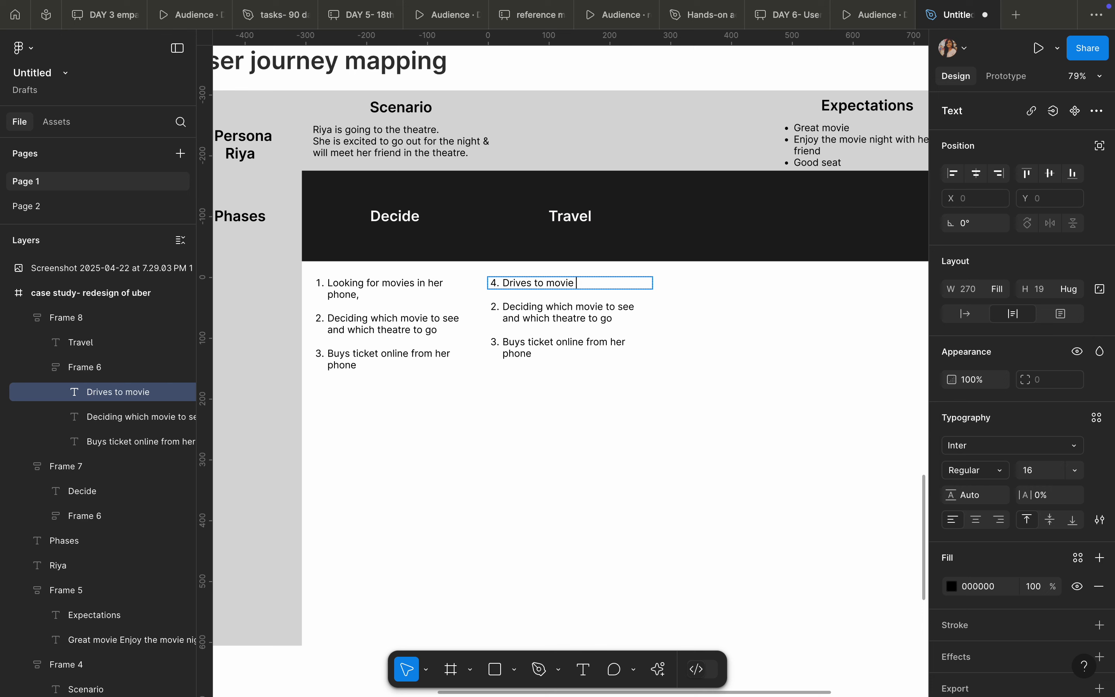
{"action": "type", "text": "theatre"}
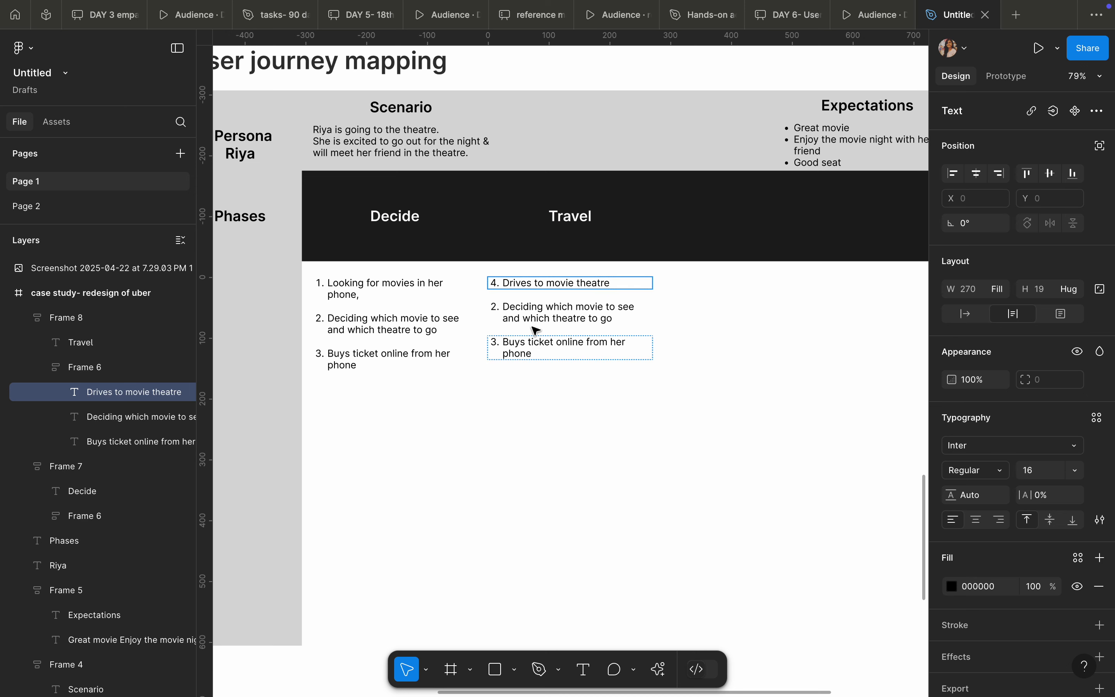
- Replace the second list item under "Travel" with "5. Stands in queue to buy popcorn."
{"action": "double_click", "coordinate": [511, 319]}
{"action": "key", "text": "super+a"}
{"action": "key", "text": "BackSpace"}
{"action": "key", "text": "BackSpace"}
{"action": "type", "text": "5."}
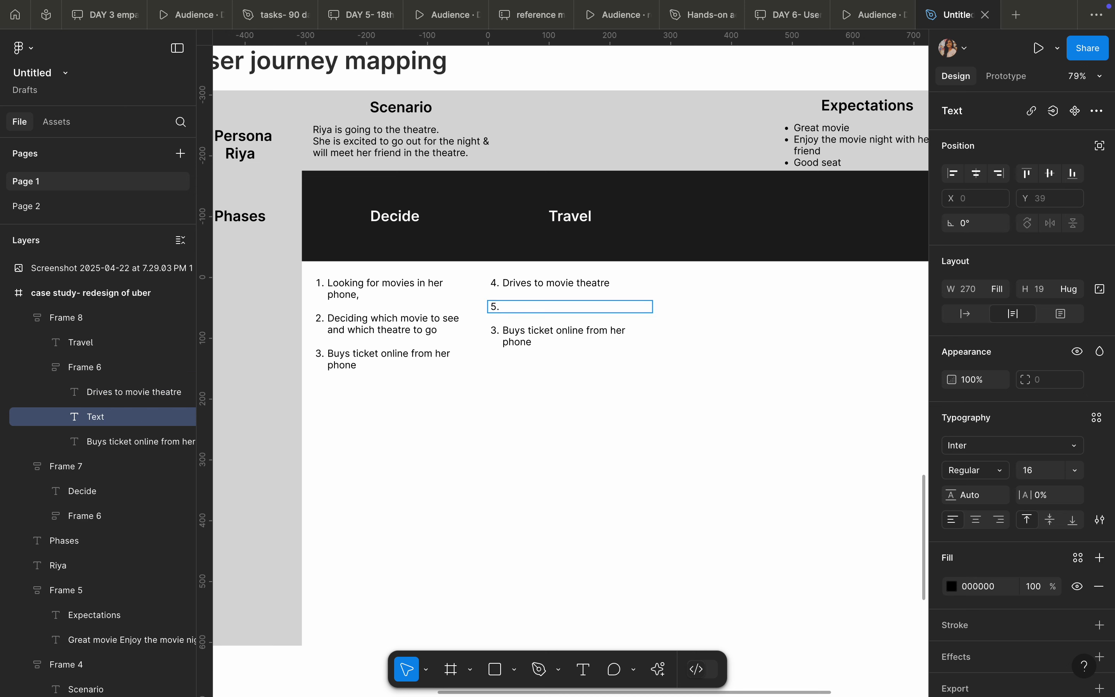
{"action": "key", "text": "Caps_Lock"}
{"action": "type", "text": "Stands in queue to "}
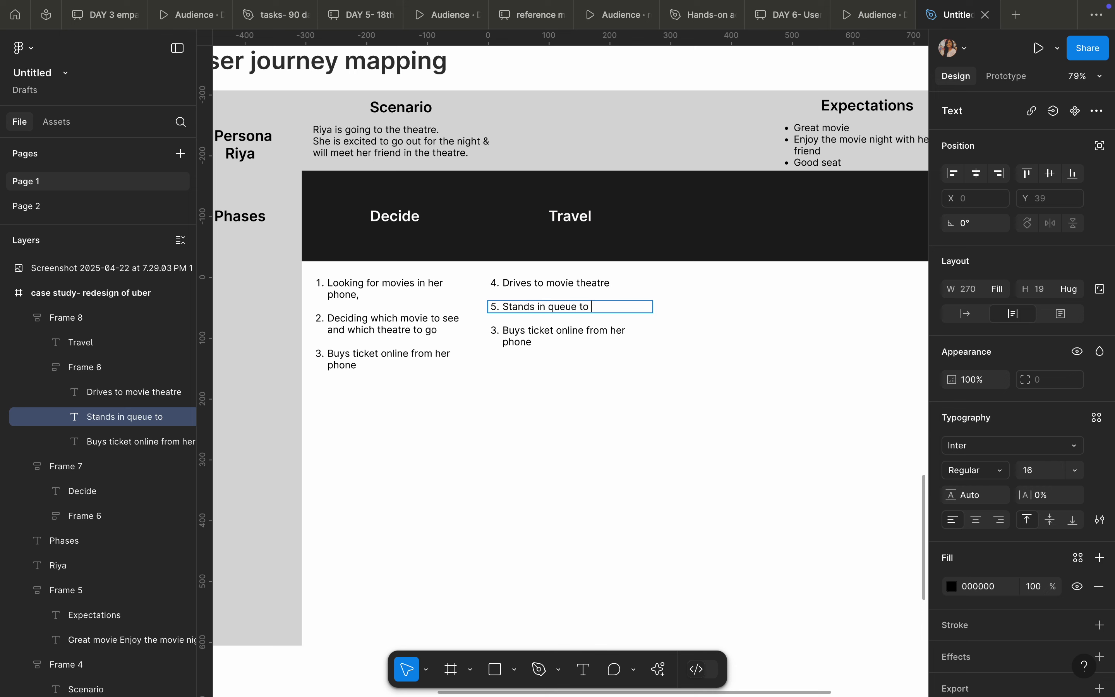
{"action": "type", "text": "buy popcorn,"}
{"action": "key", "text": "BackSpace"}
{"action": "type", "text": "."}
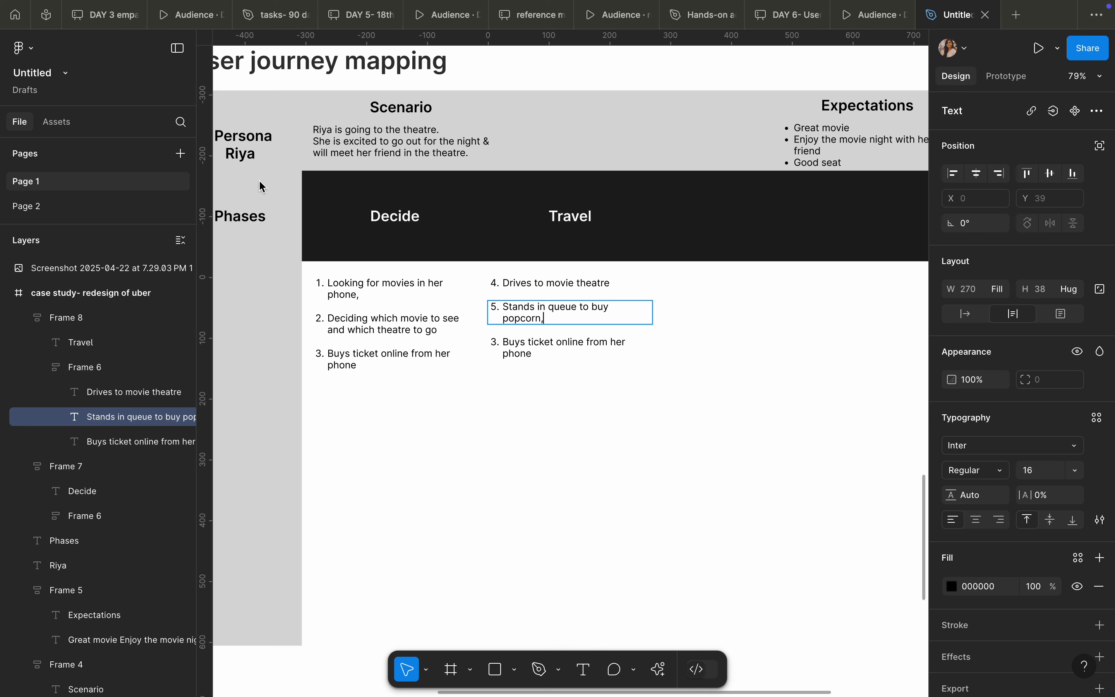
{"action": "key", "text": "Escape"}
- Replace the third list item under "Travel" with "6. Finds the seat next to her friend." and deselect it
{"action": "double_click", "coordinate": [527, 343]}
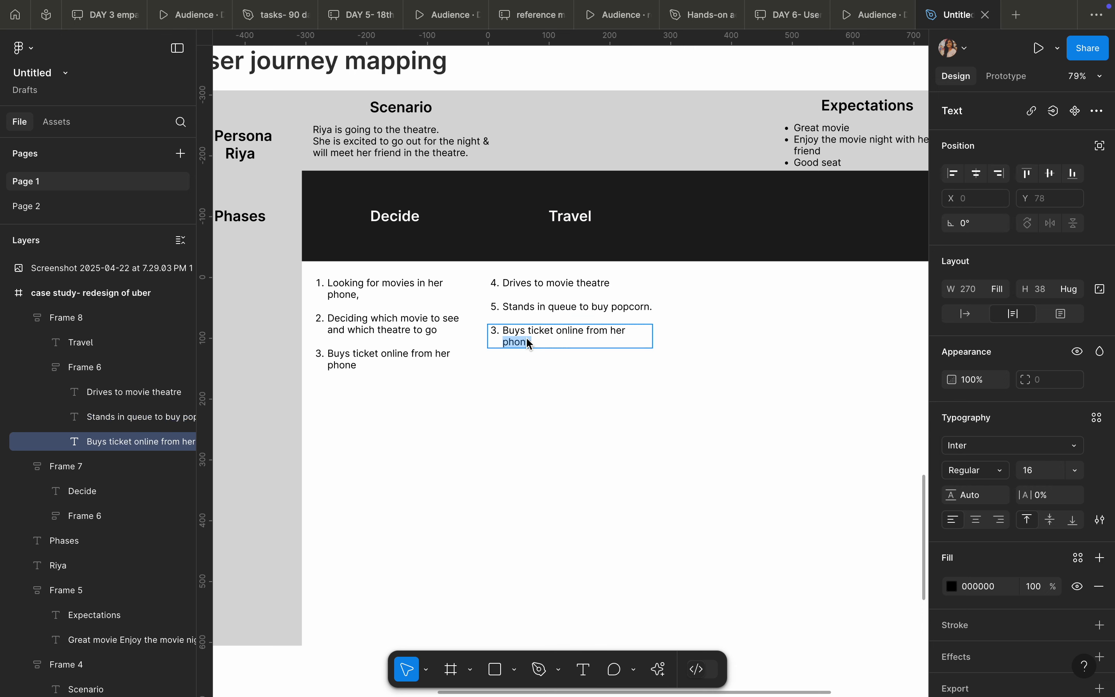
{"action": "key", "text": "super+a"}
{"action": "key", "text": "BackSpace"}
{"action": "key", "text": "BackSpace"}
{"action": "type", "text": "6."}
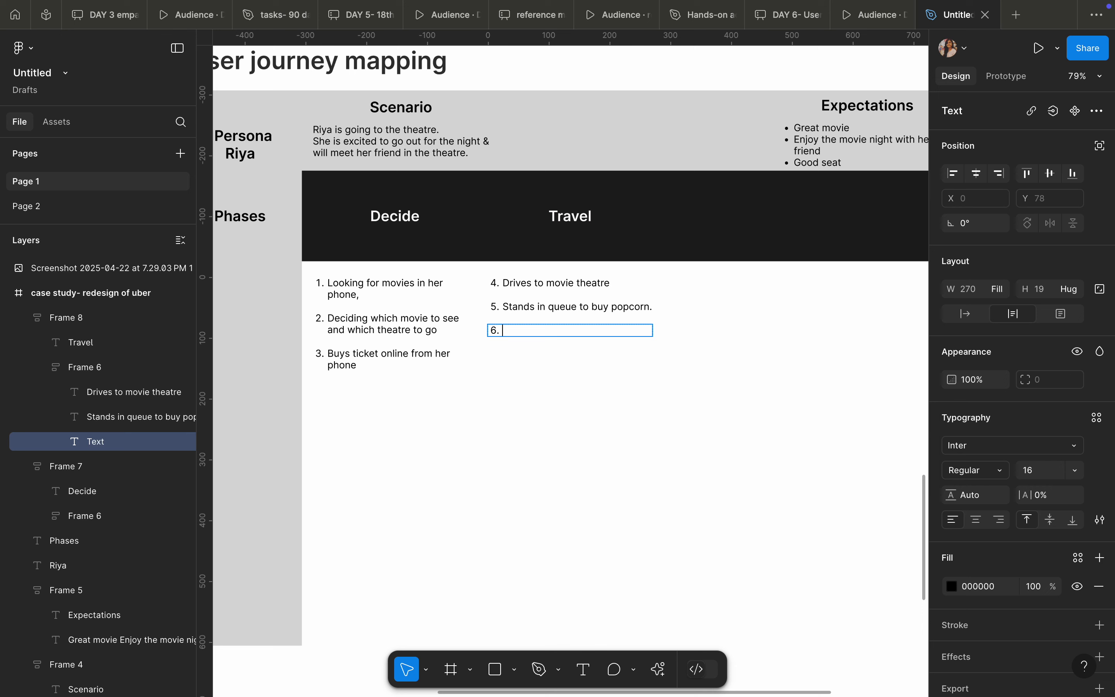
{"action": "key", "text": "Caps_Lock"}
{"action": "type", "text": "Finds the seat t"}
{"action": "key", "text": "BackSpace"}
{"action": "type", "text": "next"}
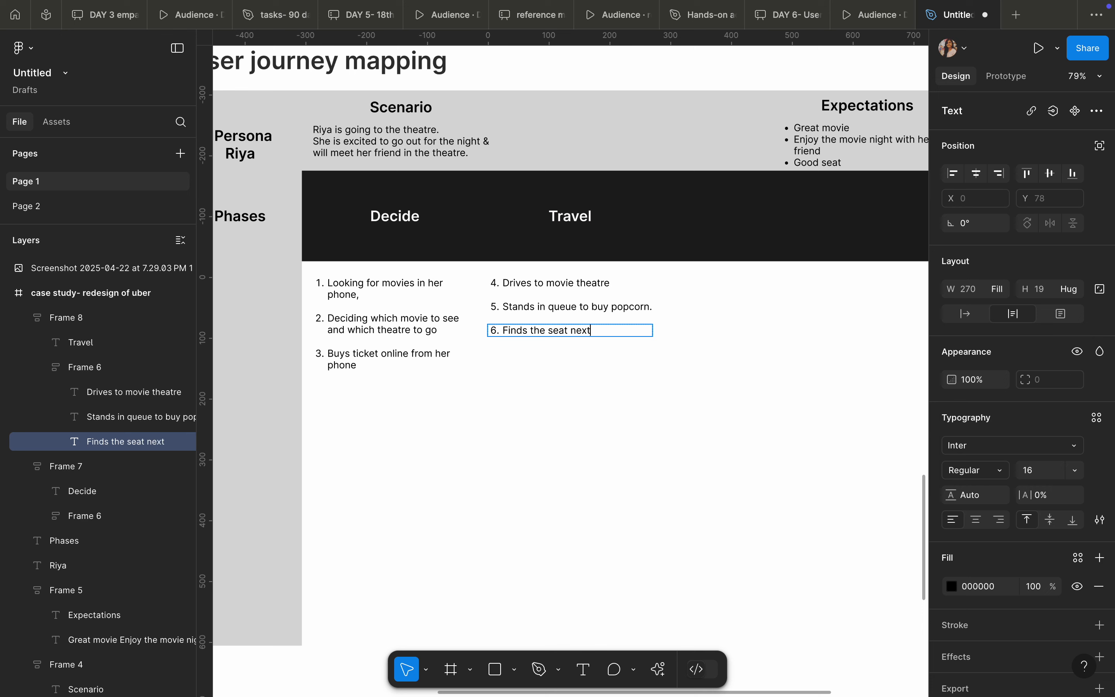
{"action": "type", "text": " to her friend."}
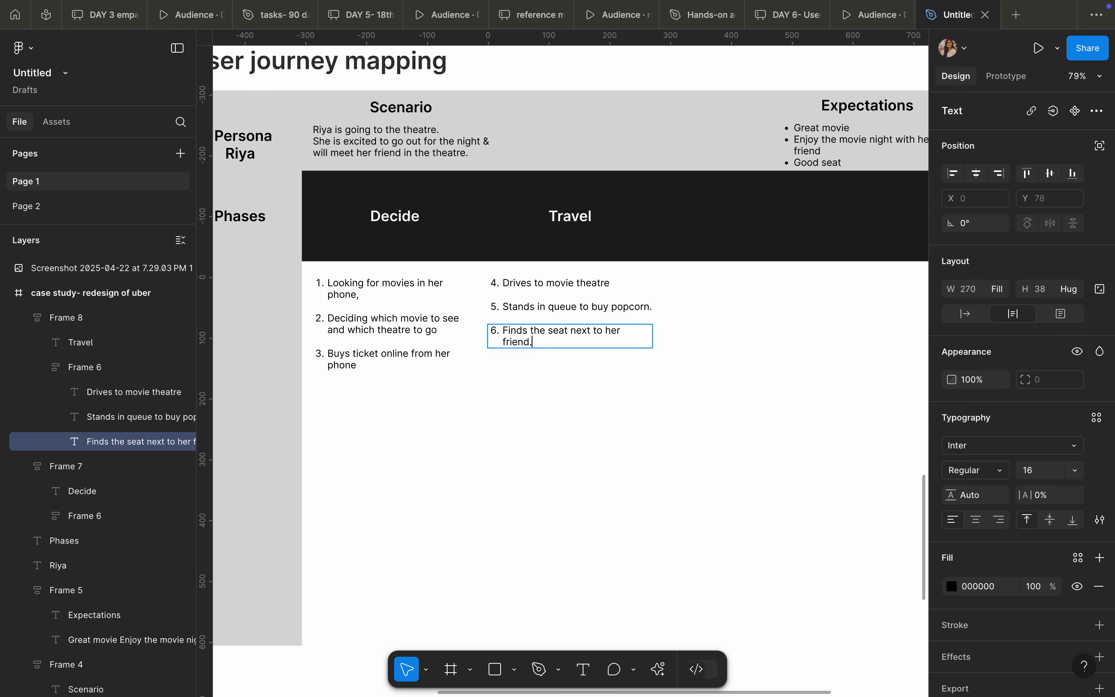
{"action": "key", "text": "Escape"}
{"action": "left_click", "coordinate": [431, 447]}
{"action": "scroll", "coordinate": [436, 436], "scroll_direction": "down", "scroll_amount": 3}
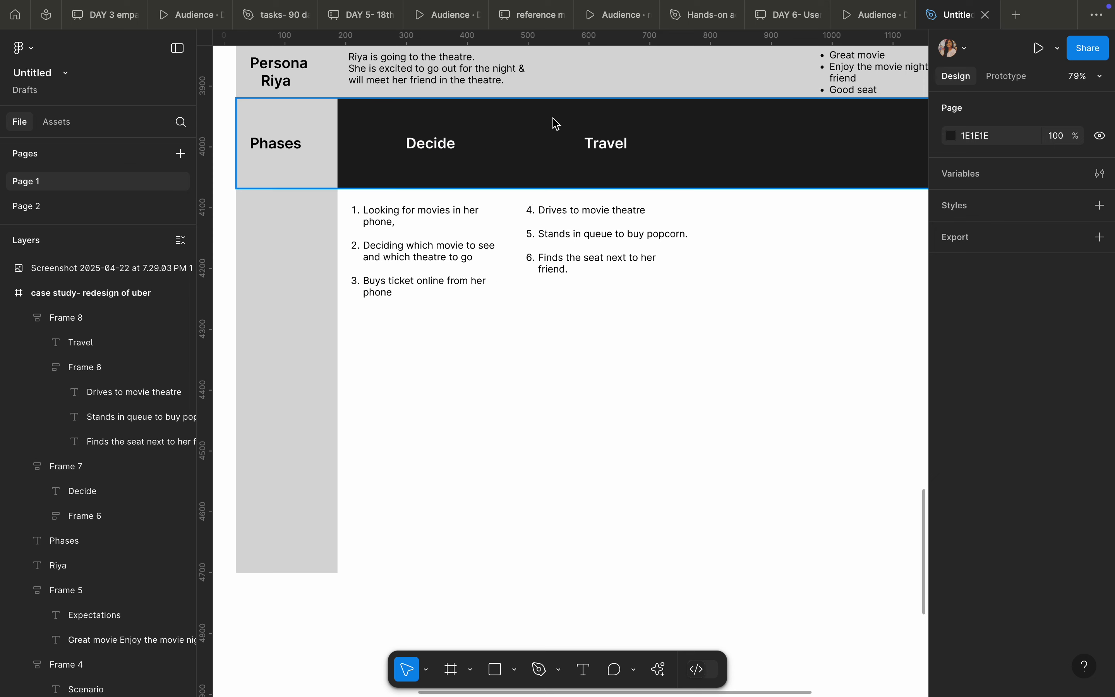
{"action": "scroll", "coordinate": [518, 181], "scroll_direction": "up", "scroll_amount": 2}
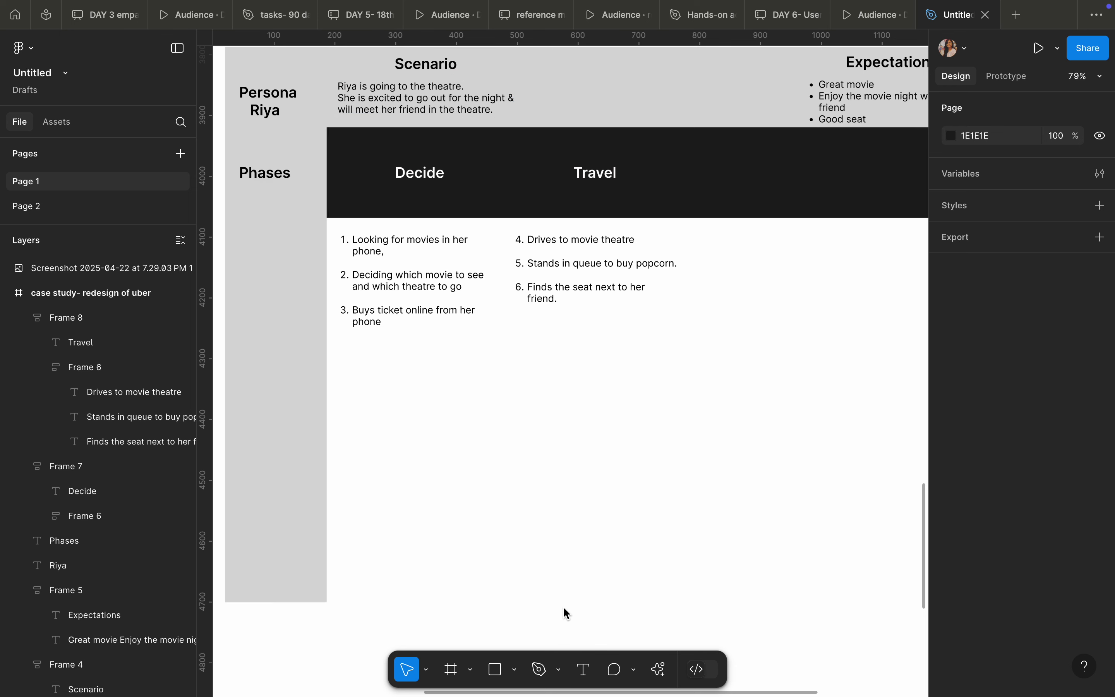
{"action": "left_click", "coordinate": [539, 669]}
{"action": "left_click", "coordinate": [357, 455]}
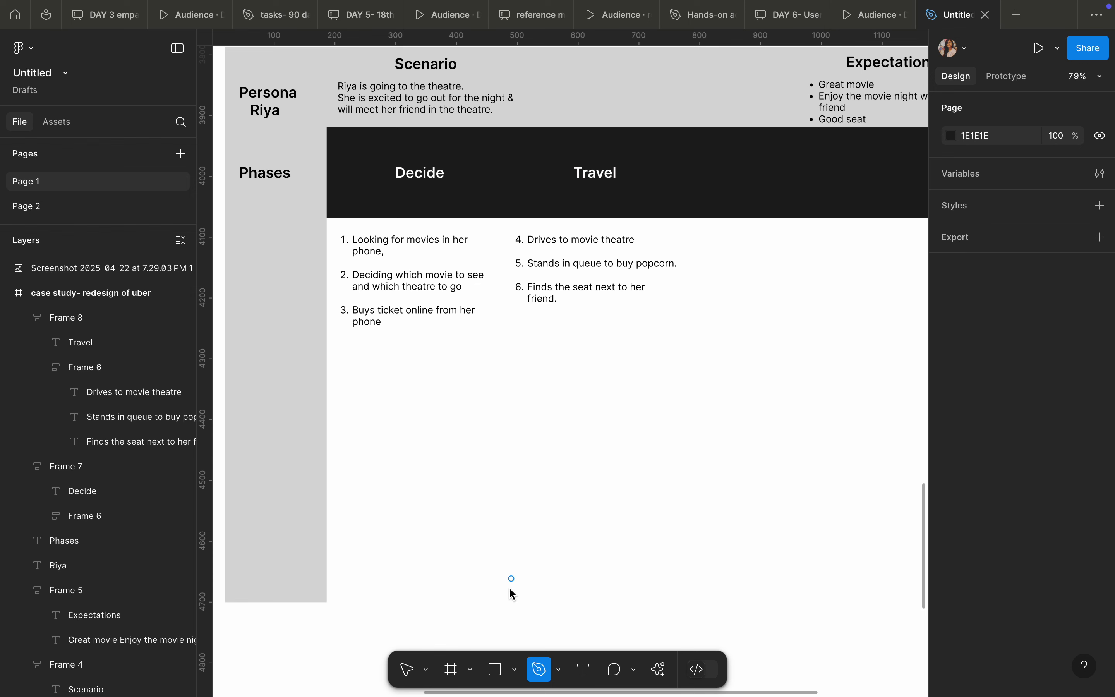
{"action": "left_click", "coordinate": [407, 669]}
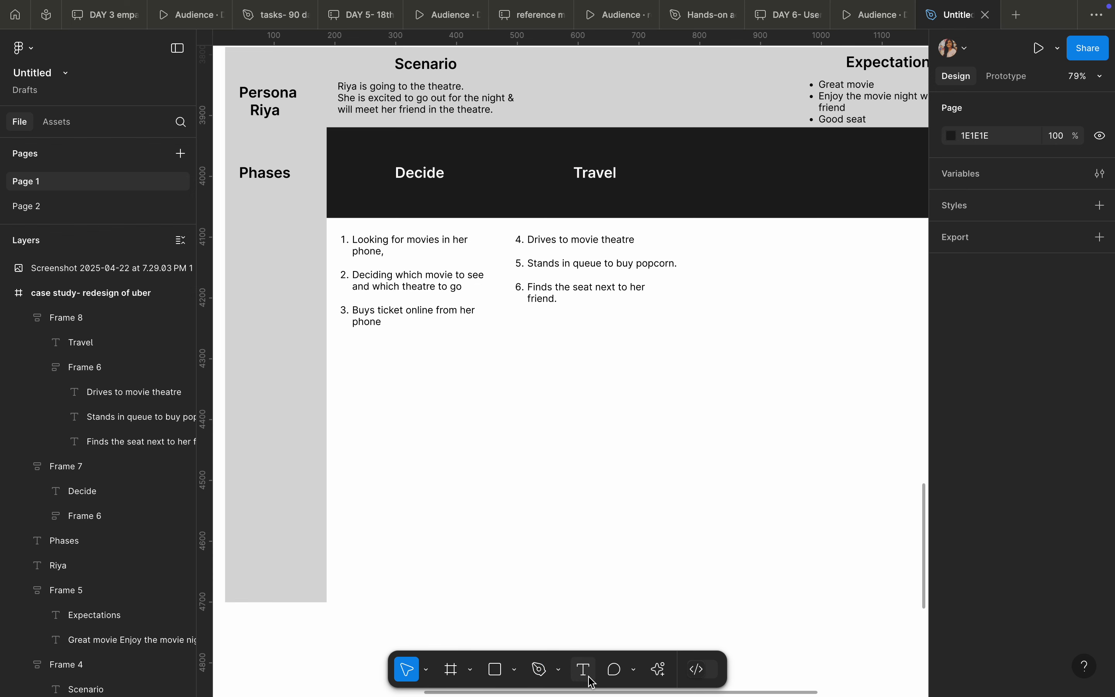
- Add the quote “I wonder if I can find a closer theatre” below the "Decide" list at X 276, Y 4370, in a text box 221 wide
{"action": "left_click", "coordinate": [589, 676]}
{"action": "left_click", "coordinate": [354, 420]}
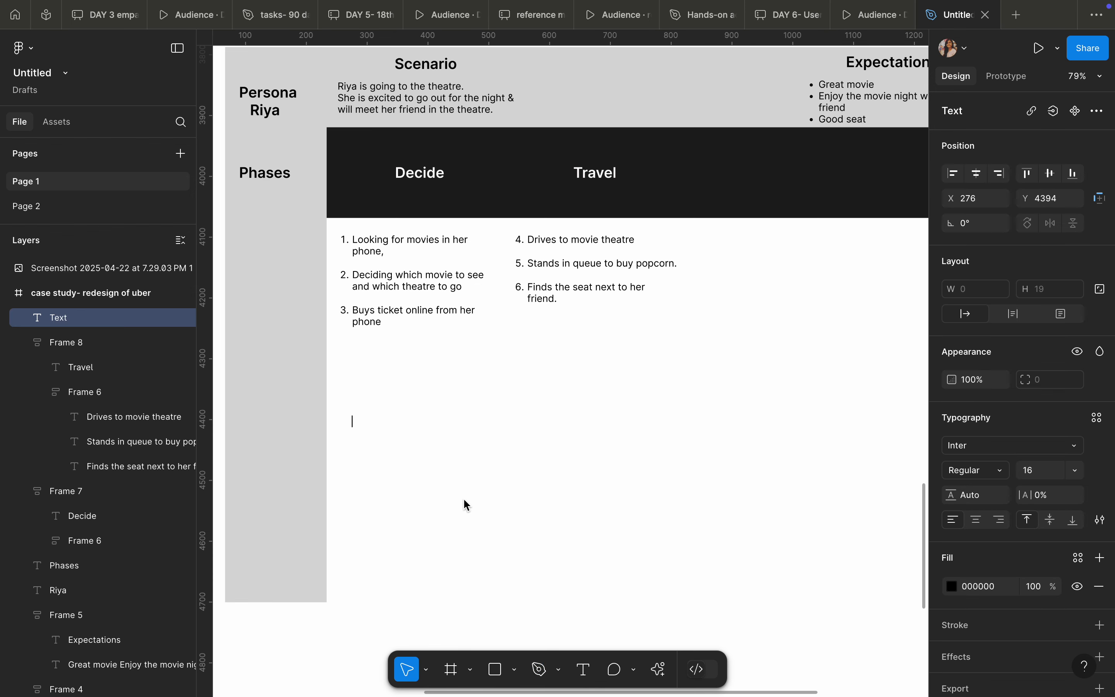
{"action": "type", "text": "\"\""}
{"action": "type", "text": "I"}
{"action": "type", "text": " wion"}
{"action": "key", "text": "BackSpace"}
{"action": "key", "text": "BackSpace"}
{"action": "key", "text": "BackSpace"}
{"action": "type", "text": "onder if I can "}
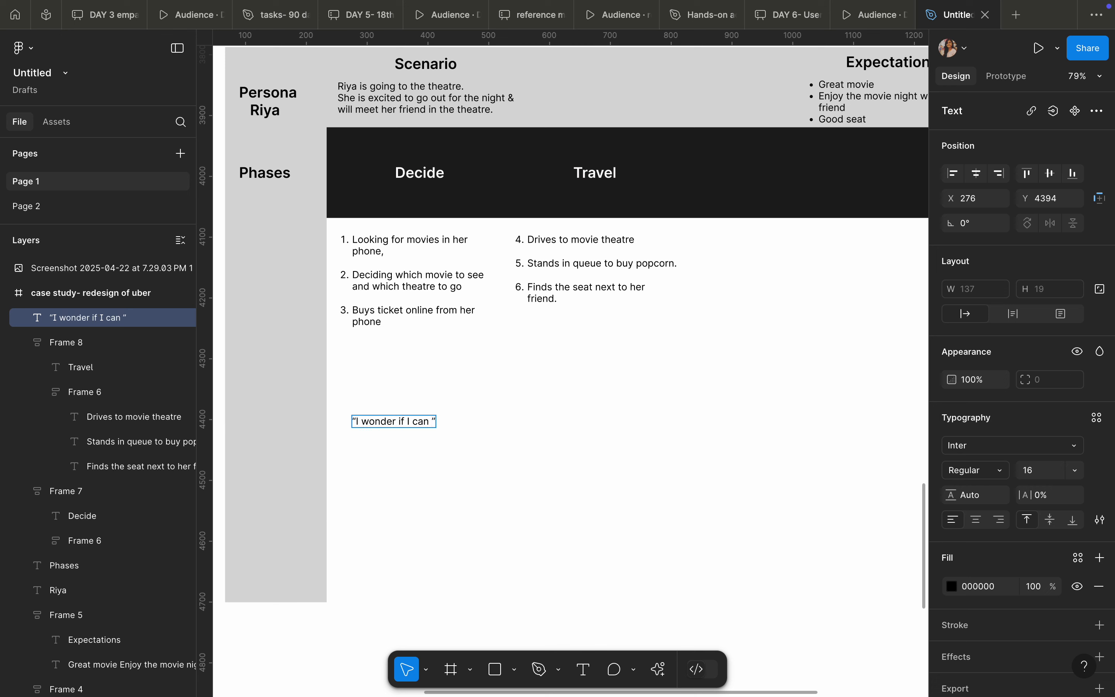
{"action": "type", "text": "find a closer"}
{"action": "type", "text": " theatre"}
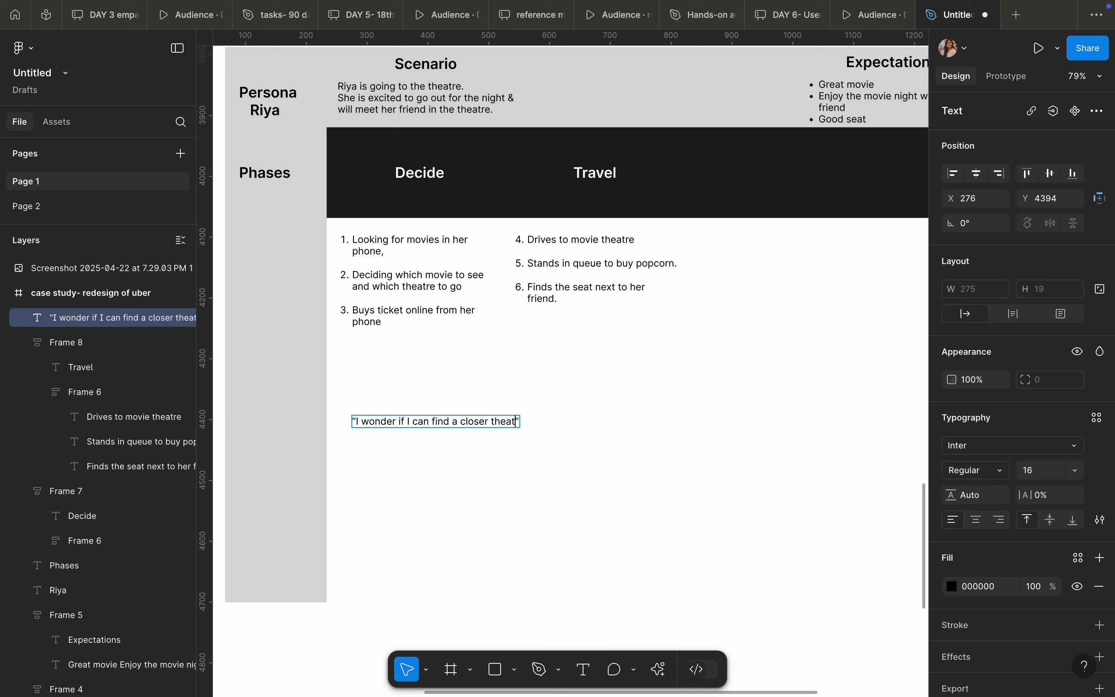
{"action": "key", "text": "Escape"}
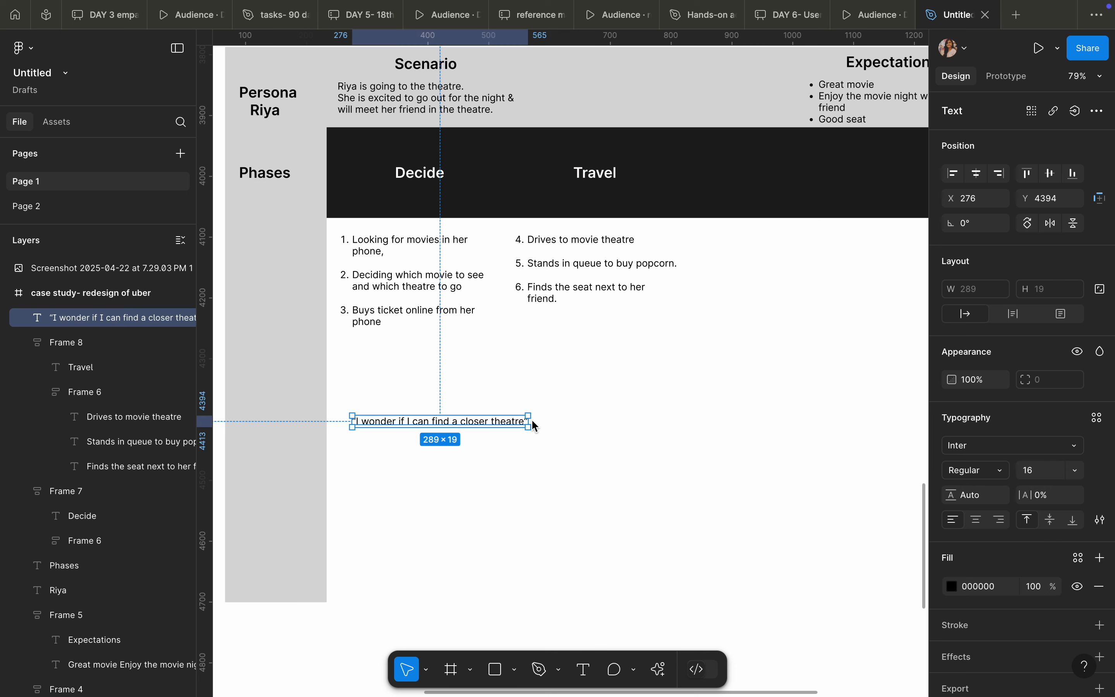
{"action": "left_click_drag", "start_coordinate": [529, 421], "coordinate": [441, 410]}
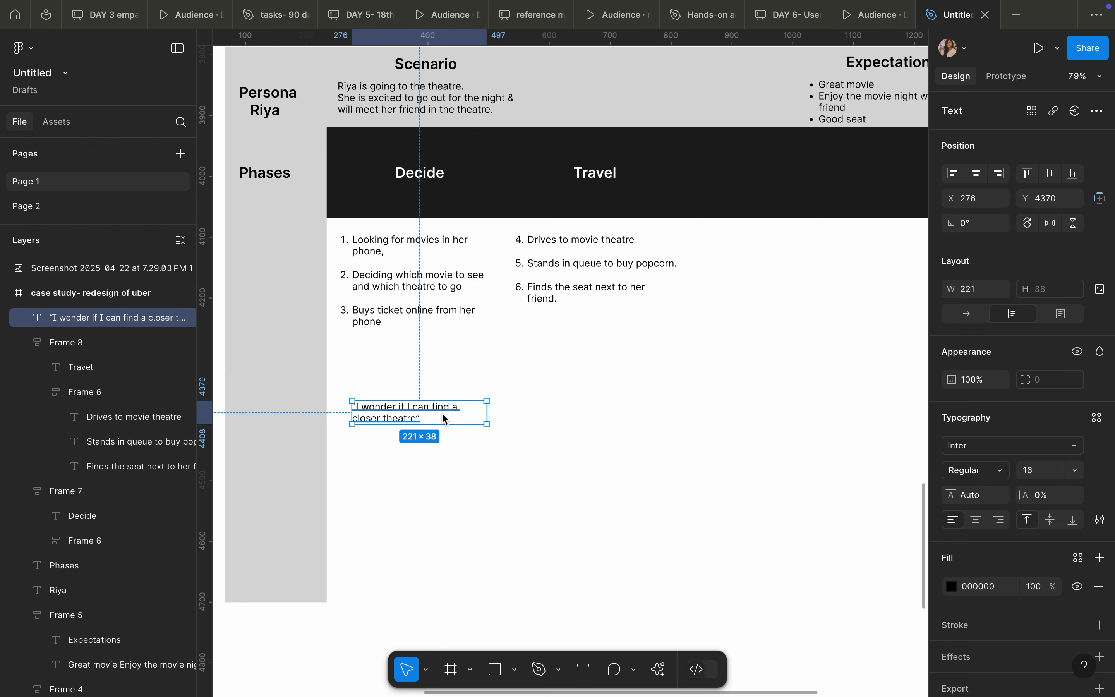
- Duplicate the quote below the "Travel" list at X 539, Y 4374 and change the copy to “Travel is always so bad”
{"action": "scroll", "coordinate": [615, 286], "scroll_direction": "right", "scroll_amount": 5}
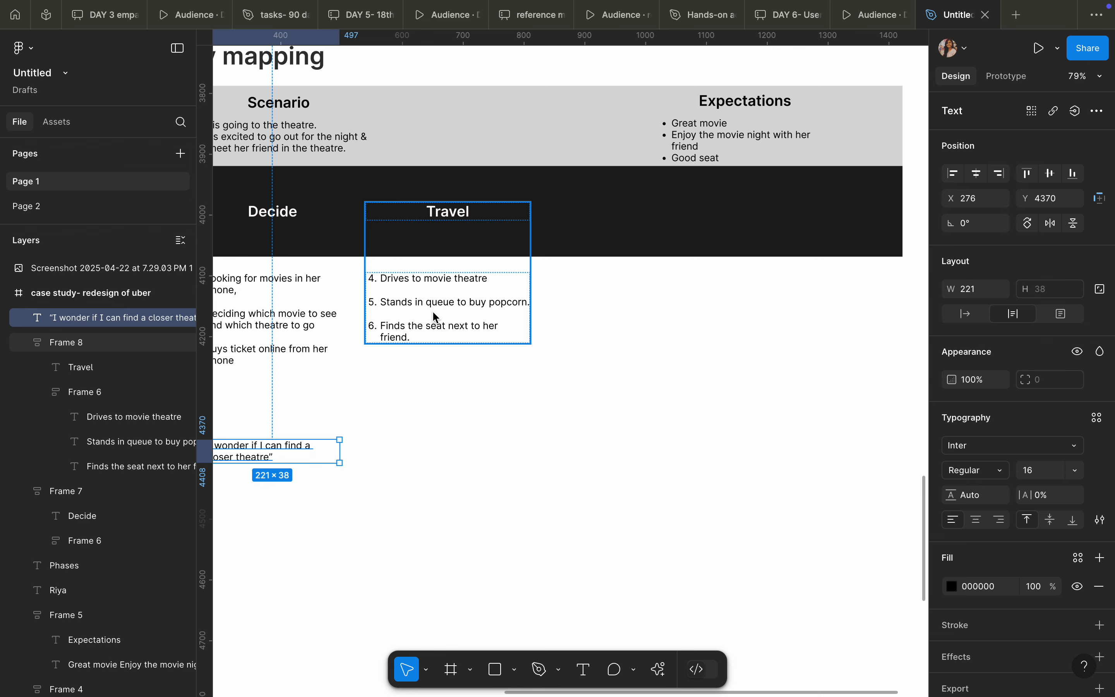
{"action": "scroll", "coordinate": [397, 304], "scroll_direction": "left", "scroll_amount": 3}
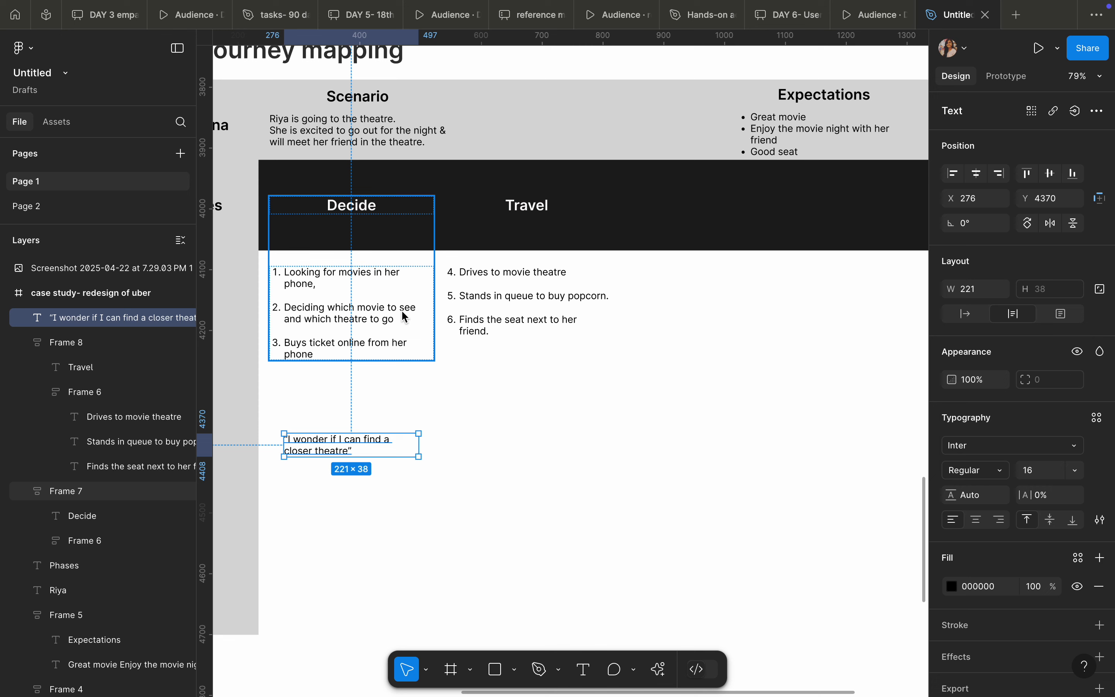
{"action": "left_click_drag", "start_coordinate": [315, 454], "coordinate": [475, 446]}
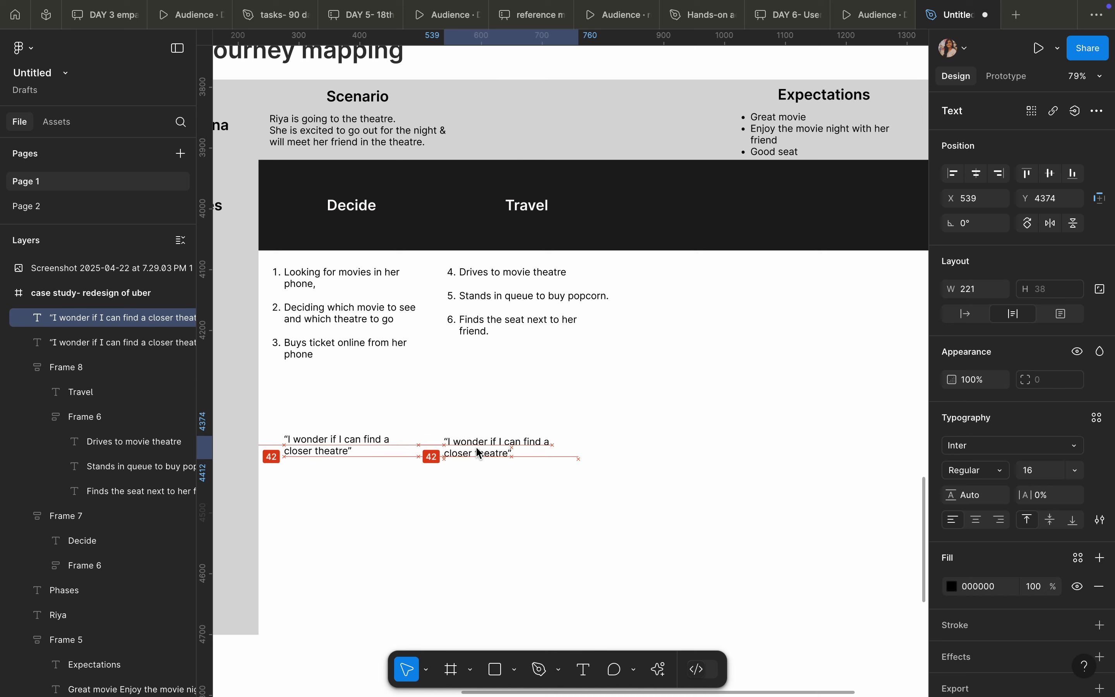
{"action": "double_click", "coordinate": [475, 446]}
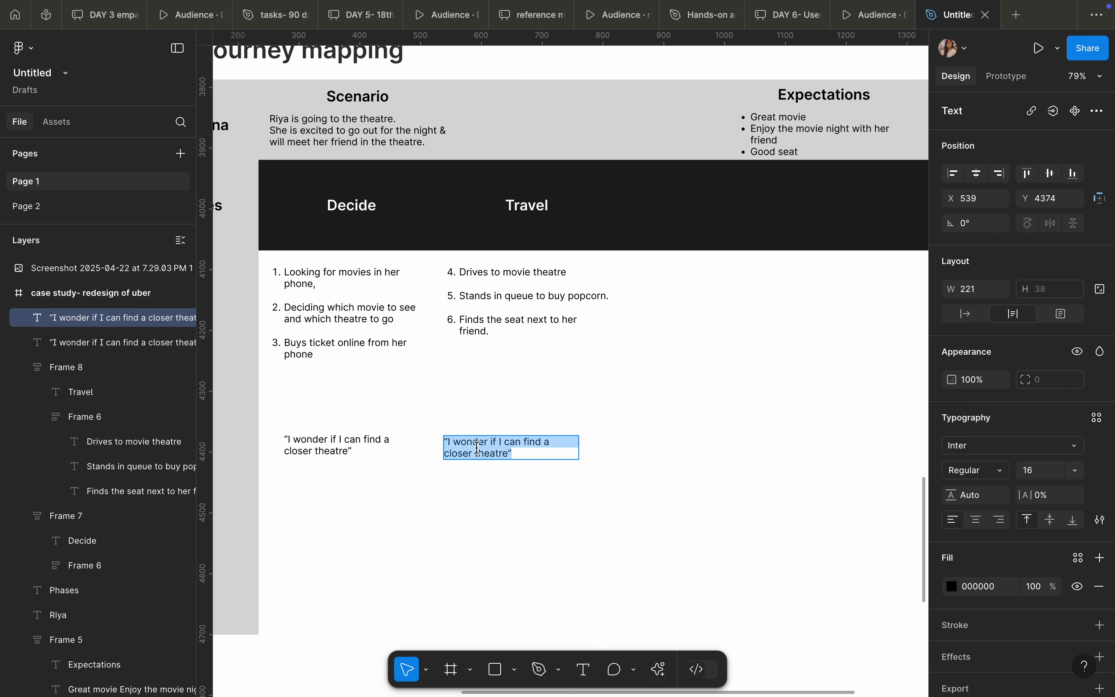
{"action": "type", "text": "“”"}
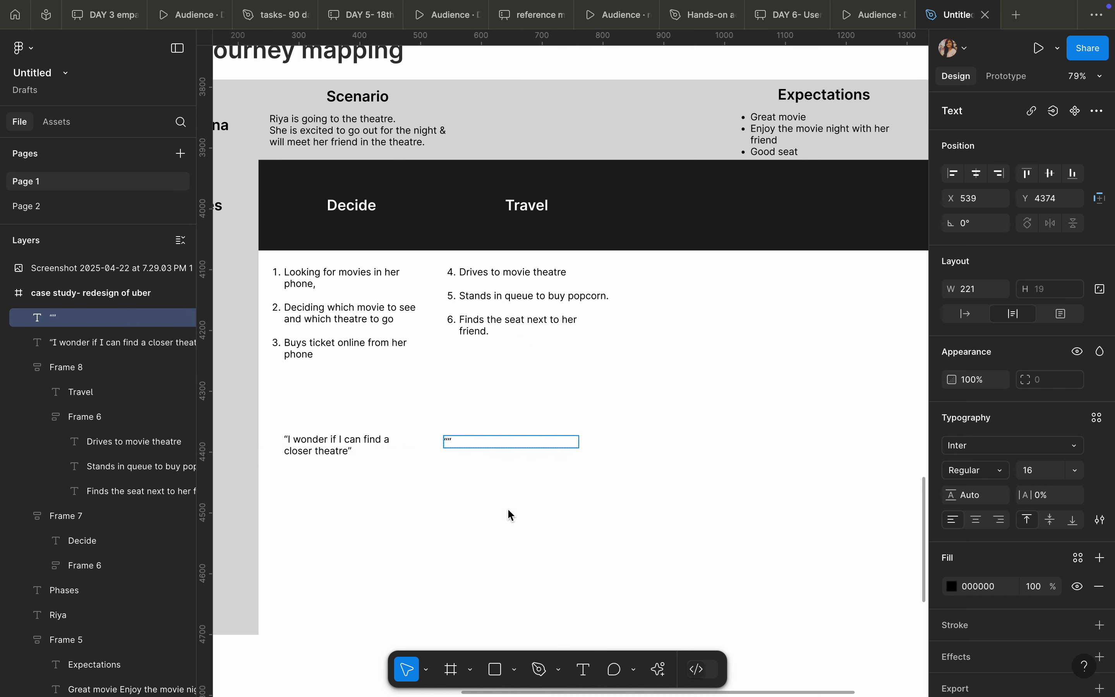
{"action": "type", "text": "Travel is always so bad"}
- Replace the quote's text below the "Travel" list with “Traffic is always so bad” and deselect it
{"action": "double_click", "coordinate": [466, 442]}
{"action": "type", "text": "Trad"}
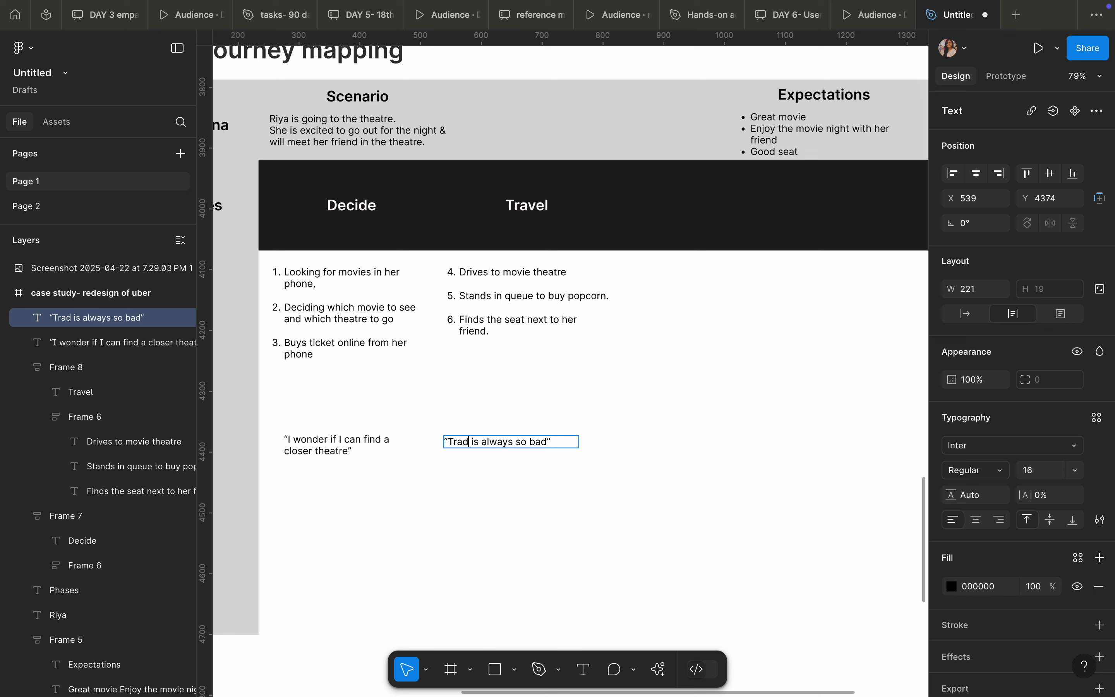
{"action": "key", "text": "BackSpace"}
{"action": "type", "text": "ffic"}
{"action": "key", "text": "Escape"}
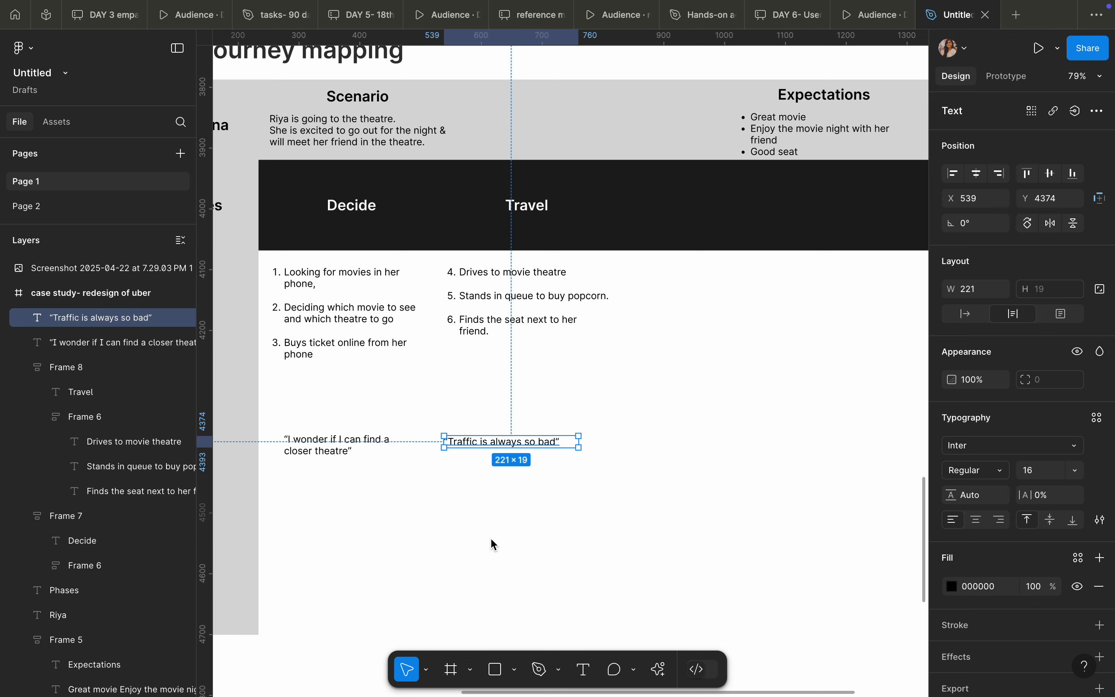
{"action": "left_click", "coordinate": [489, 536]}
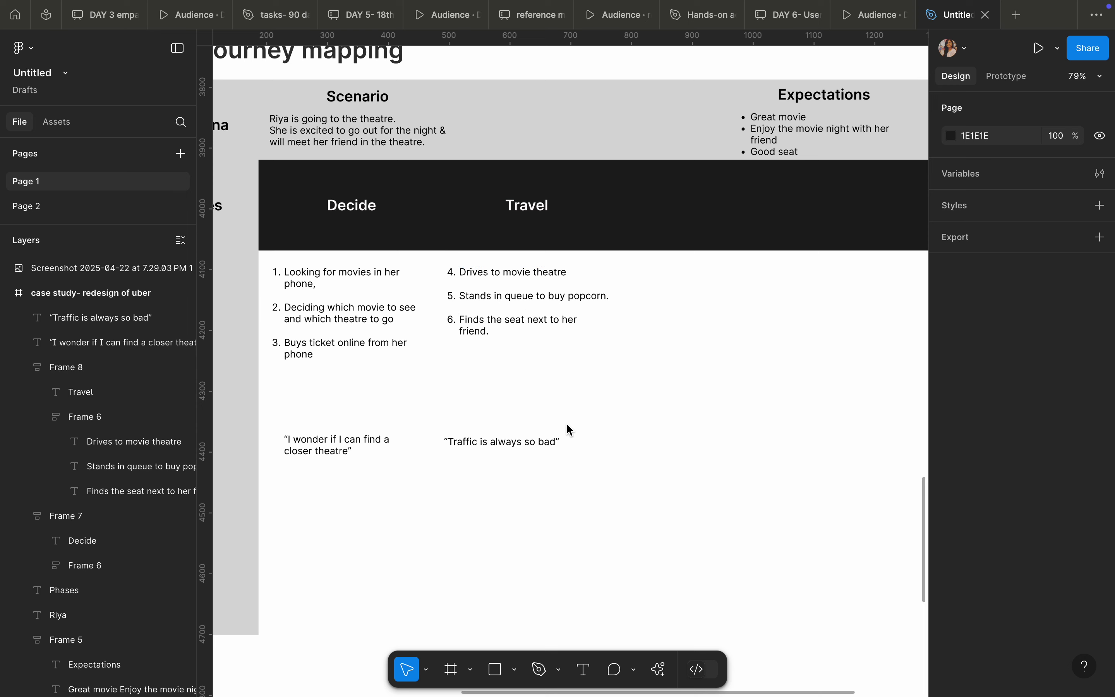
- Narrow the “Traffic is always so bad” quote box to 112 wide and duplicate it alongside at X 693, Y 4374
{"action": "left_click", "coordinate": [531, 441]}
{"action": "left_click_drag", "start_coordinate": [579, 442], "coordinate": [511, 450]}
{"action": "scroll", "coordinate": [497, 440], "scroll_direction": "up", "scroll_amount": 2}
{"action": "key", "text": "super+d"}
{"action": "left_click_drag", "start_coordinate": [468, 552], "coordinate": [569, 550]}
- Change the text of the duplicated quote to “Where is my friend?”
{"action": "double_click", "coordinate": [569, 549]}
{"action": "scroll", "coordinate": [570, 549], "scroll_direction": "down", "scroll_amount": 2}
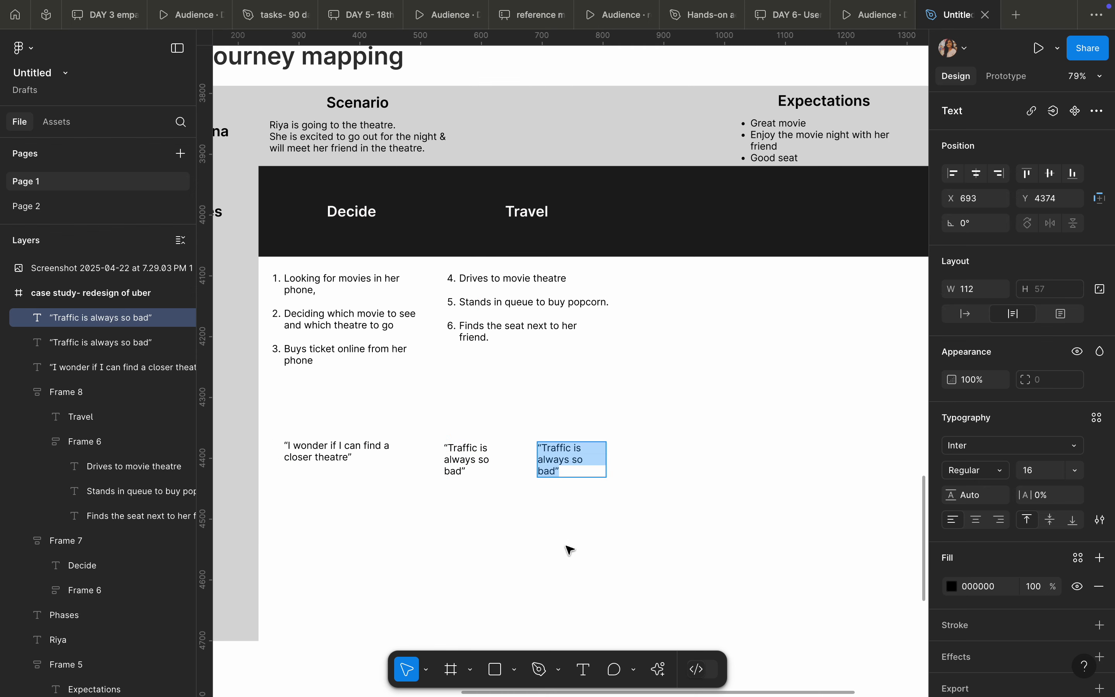
{"action": "scroll", "coordinate": [570, 548], "scroll_direction": "down", "scroll_amount": 1}
{"action": "type", "text": "“”"}
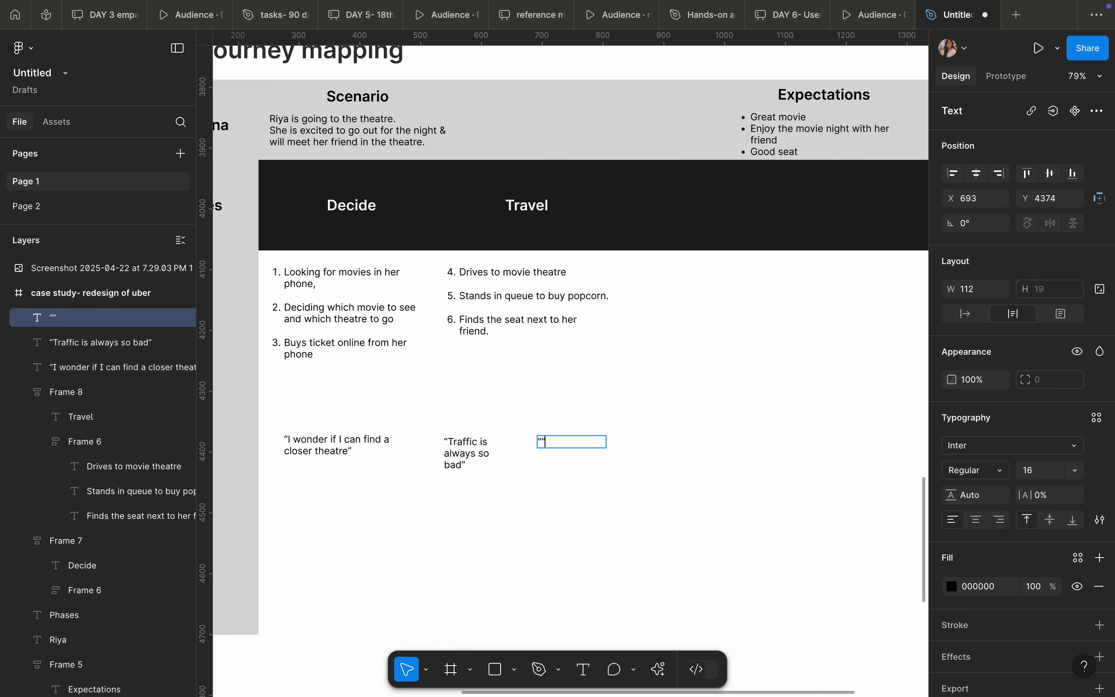
{"action": "key", "text": "Caps_Lock"}
{"action": "type", "text": "W”here is my friend?"}
{"action": "scroll", "coordinate": [489, 403], "scroll_direction": "right", "scroll_amount": 5}
{"action": "scroll", "coordinate": [489, 403], "scroll_direction": "up", "scroll_amount": 1}
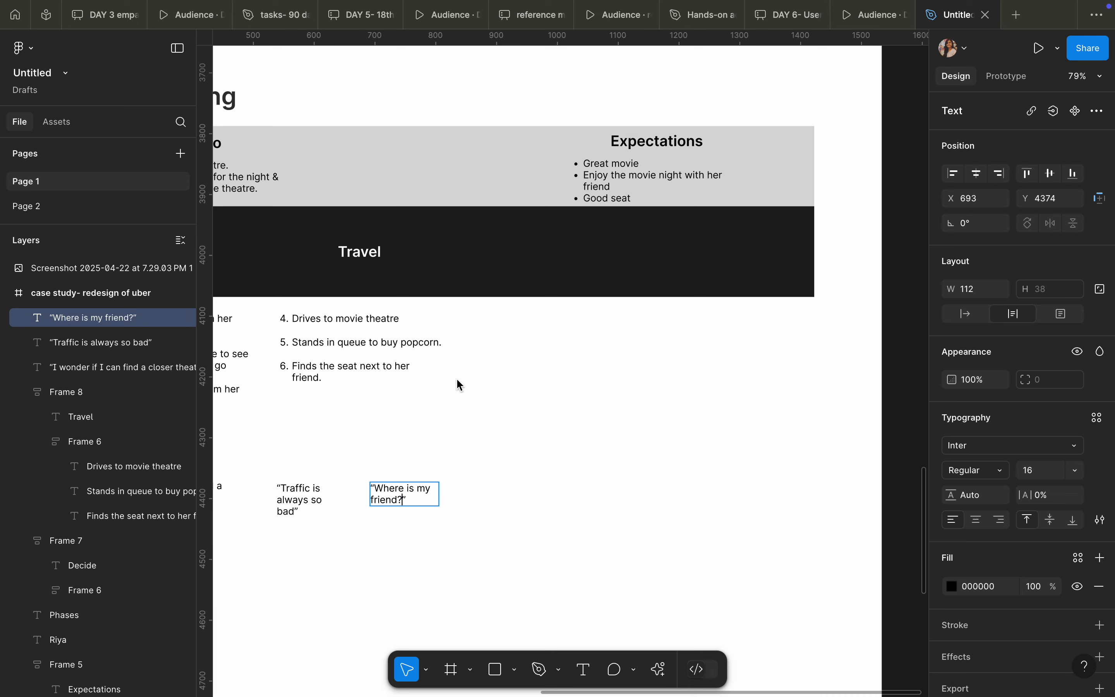
{"action": "key", "text": "Escape"}
- Duplicate the "Travel" column at X 846, Y 3980 and rename the copy's heading to "Experience"
{"action": "left_click", "coordinate": [358, 292]}
{"action": "key", "text": "super+d"}
{"action": "left_click_drag", "start_coordinate": [344, 340], "coordinate": [529, 342]}
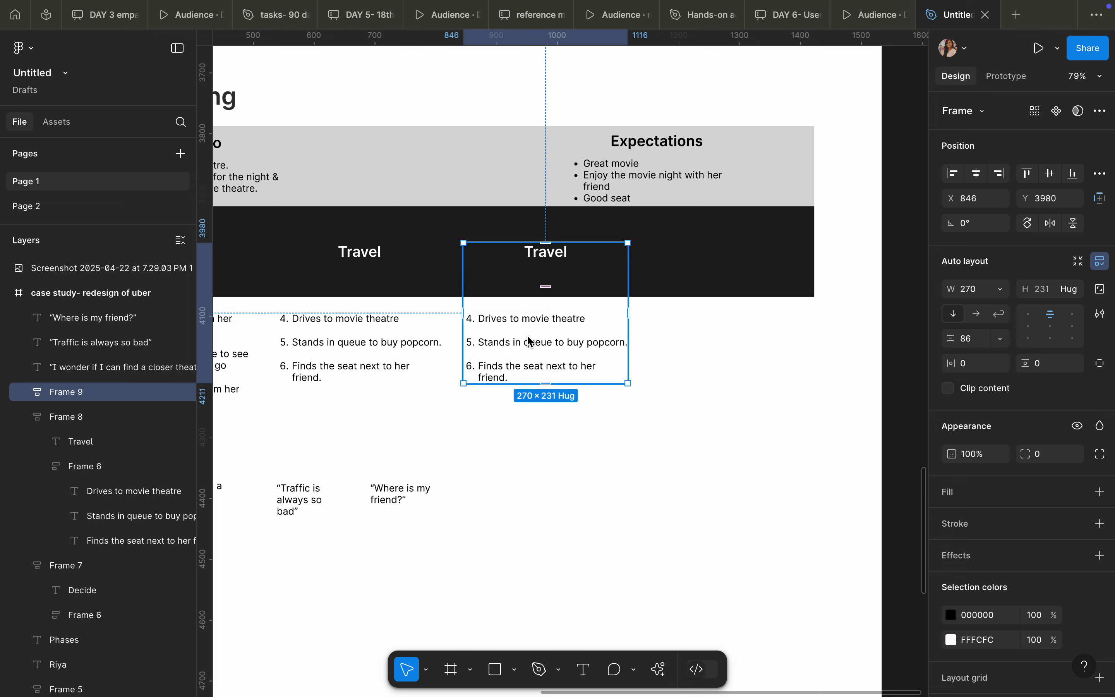
{"action": "double_click", "coordinate": [545, 263]}
{"action": "type", "text": "Experience"}
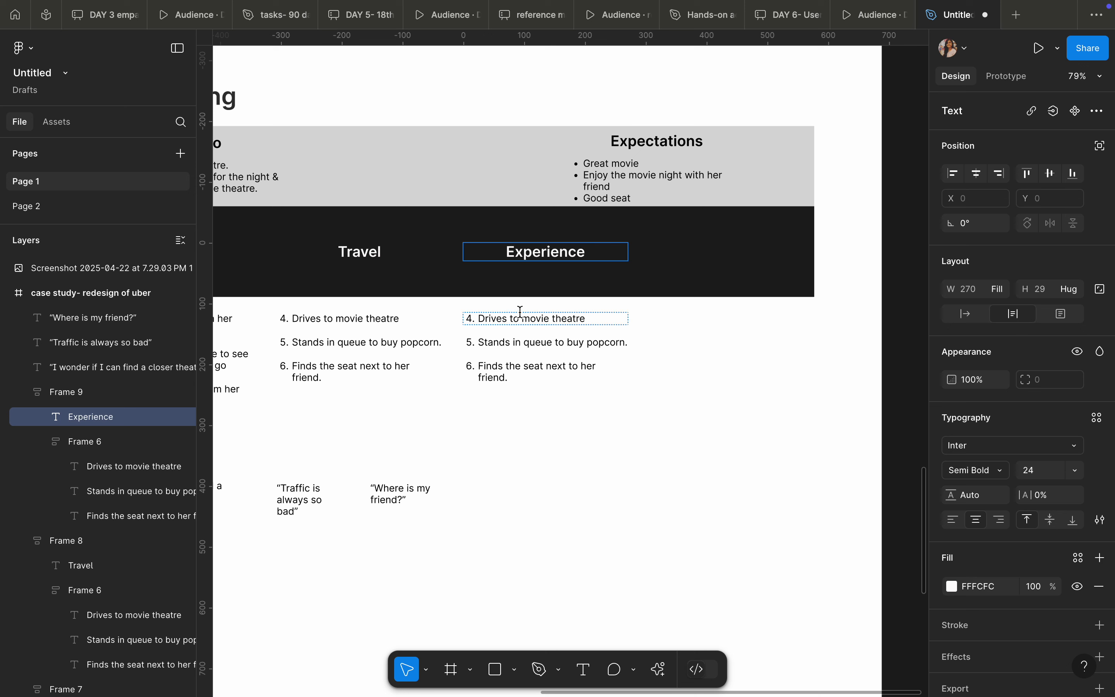
- Replace the first list item under "Experience" with "7. Watches movie"
{"action": "double_click", "coordinate": [524, 318]}
{"action": "key", "text": "BackSpace"}
{"action": "key", "text": "BackSpace"}
{"action": "type", "text": "7. WA"}
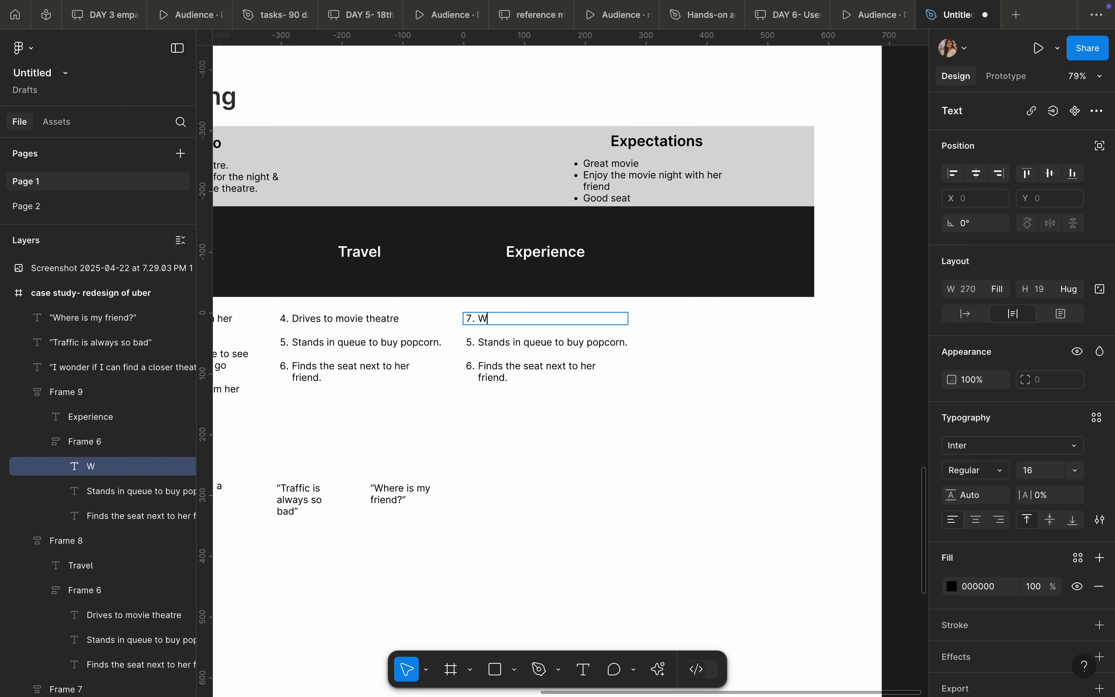
{"action": "key", "text": "Caps_Lock"}
{"action": "key", "text": "BackSpace"}
{"action": "type", "text": "atches movie"}
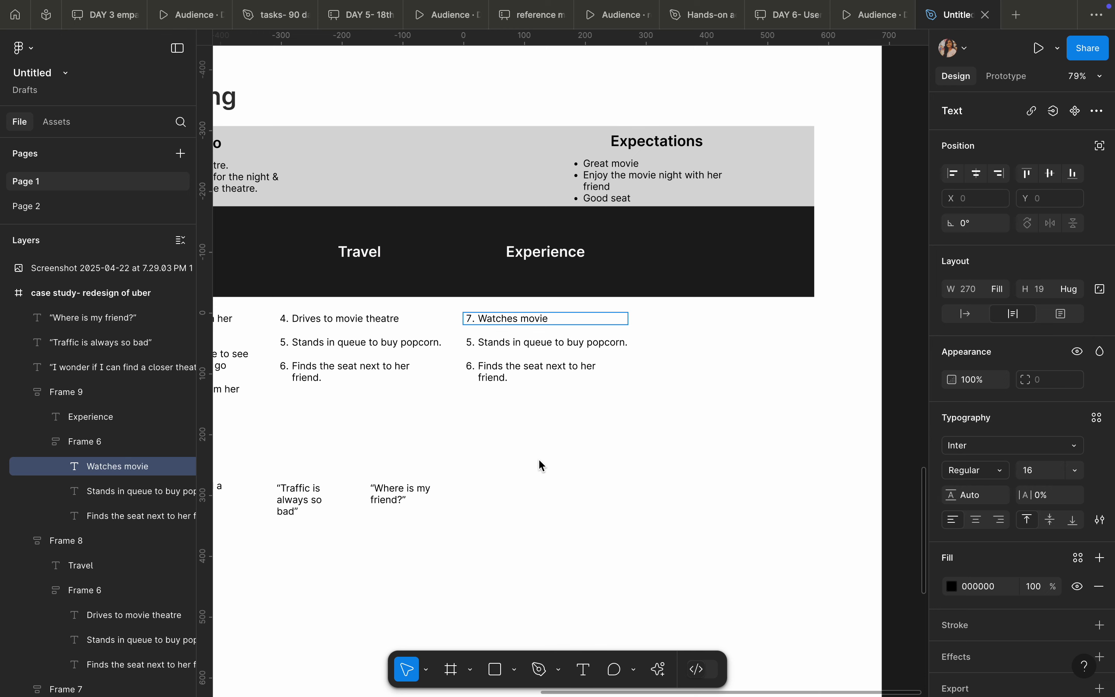
- Delete the list item "Finds the seat next to her friend." from the "Experience" column
{"action": "left_click", "coordinate": [505, 373]}
{"action": "left_click", "coordinate": [501, 341], "text": "shift"}
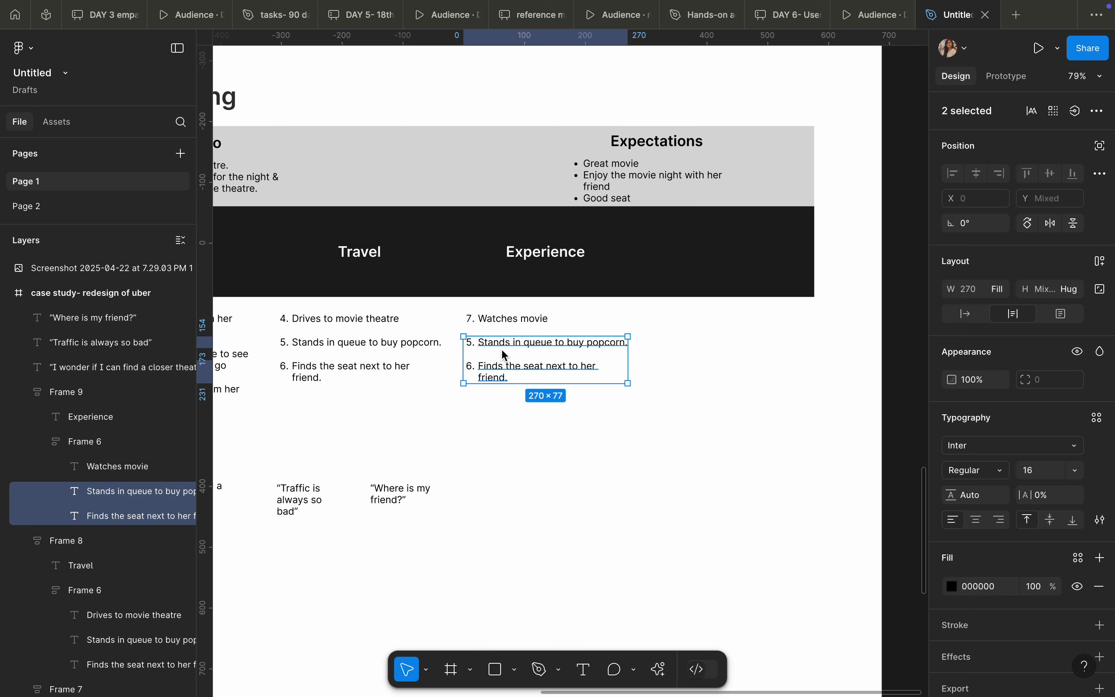
{"action": "left_click", "coordinate": [506, 347]}
{"action": "left_click", "coordinate": [507, 378]}
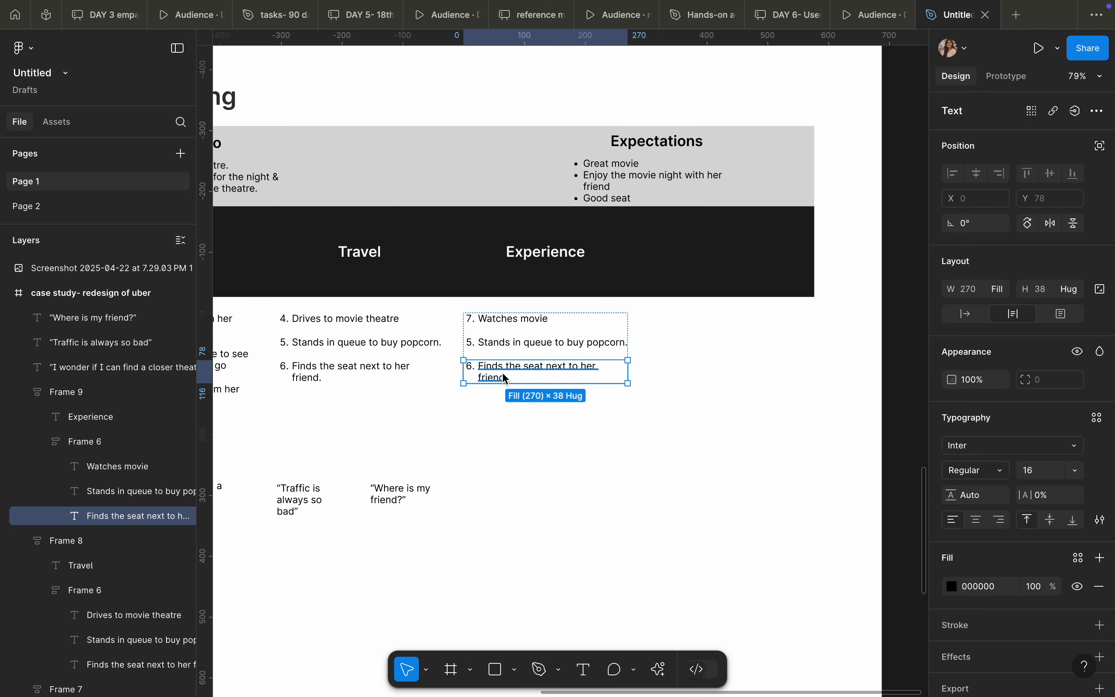
{"action": "key", "text": "Delete"}
- Replace the remaining popcorn list item under "Experience" with "8. Uninterrupted watching" and finish the text edit
{"action": "left_click", "coordinate": [497, 333]}
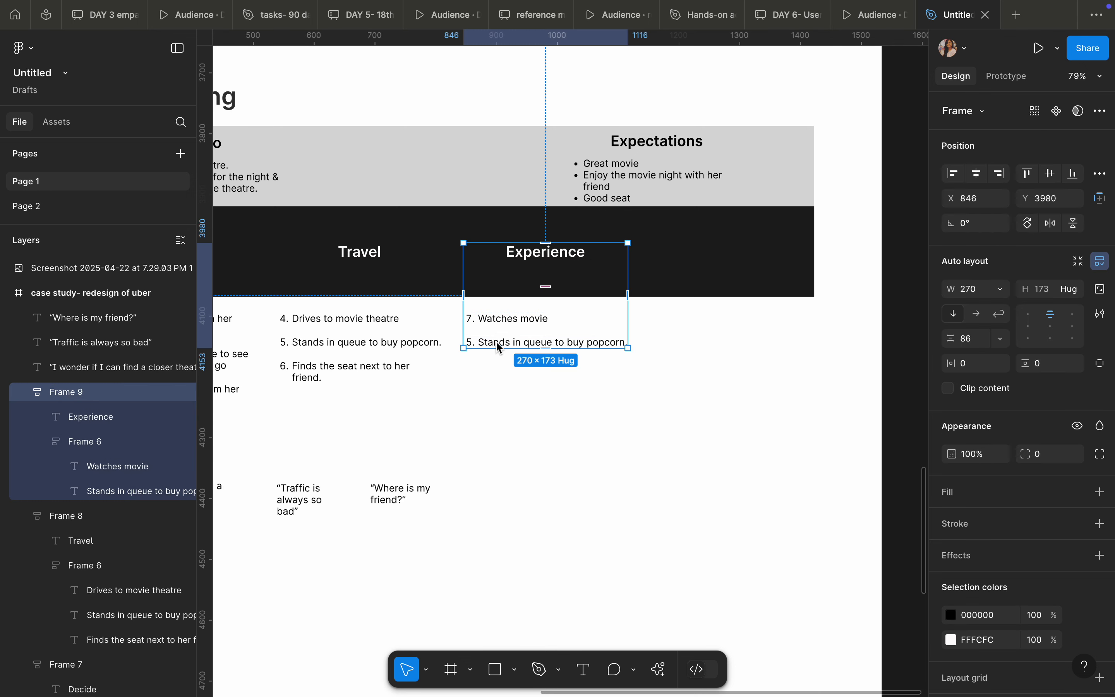
{"action": "double_click", "coordinate": [494, 341]}
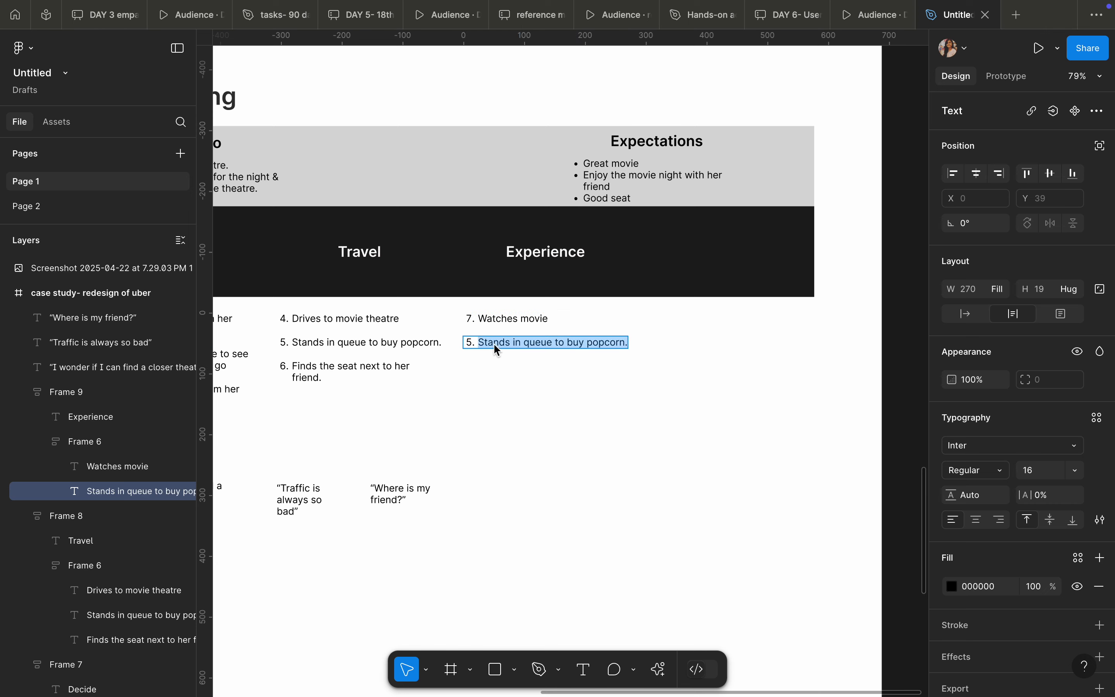
{"action": "scroll", "coordinate": [494, 343], "scroll_direction": "left", "scroll_amount": 5}
{"action": "scroll", "coordinate": [494, 343], "scroll_direction": "up", "scroll_amount": 2}
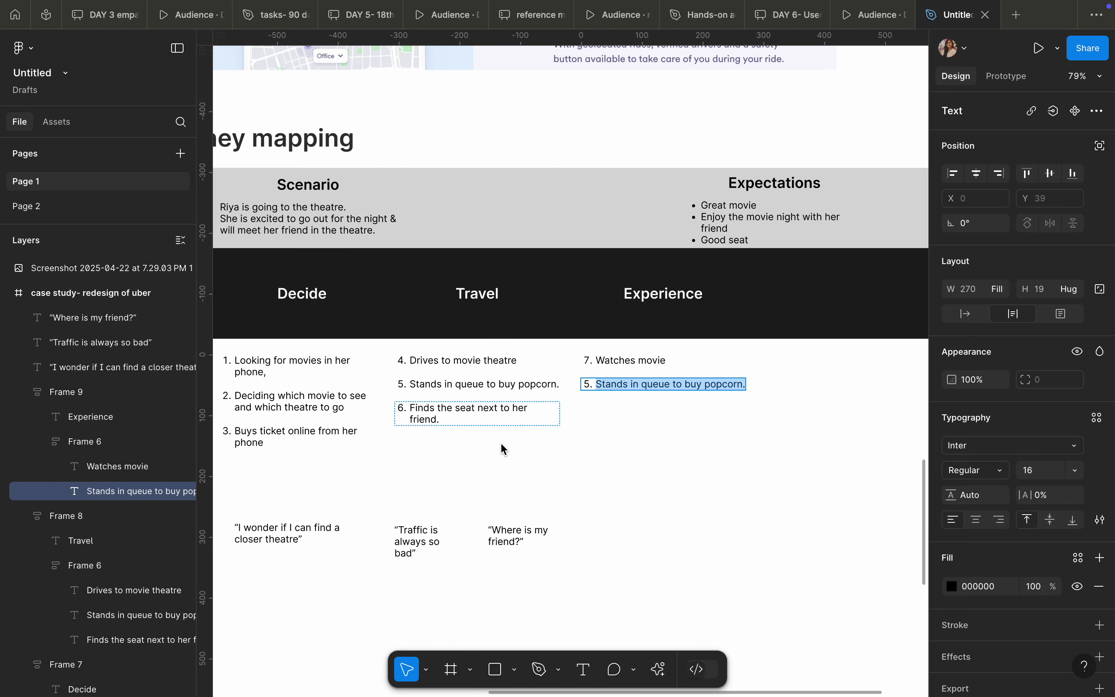
{"action": "key", "text": "BackSpace"}
{"action": "key", "text": "BackSpace"}
{"action": "scroll", "coordinate": [504, 450], "scroll_direction": "left", "scroll_amount": 2}
{"action": "scroll", "coordinate": [504, 450], "scroll_direction": "down", "scroll_amount": 1}
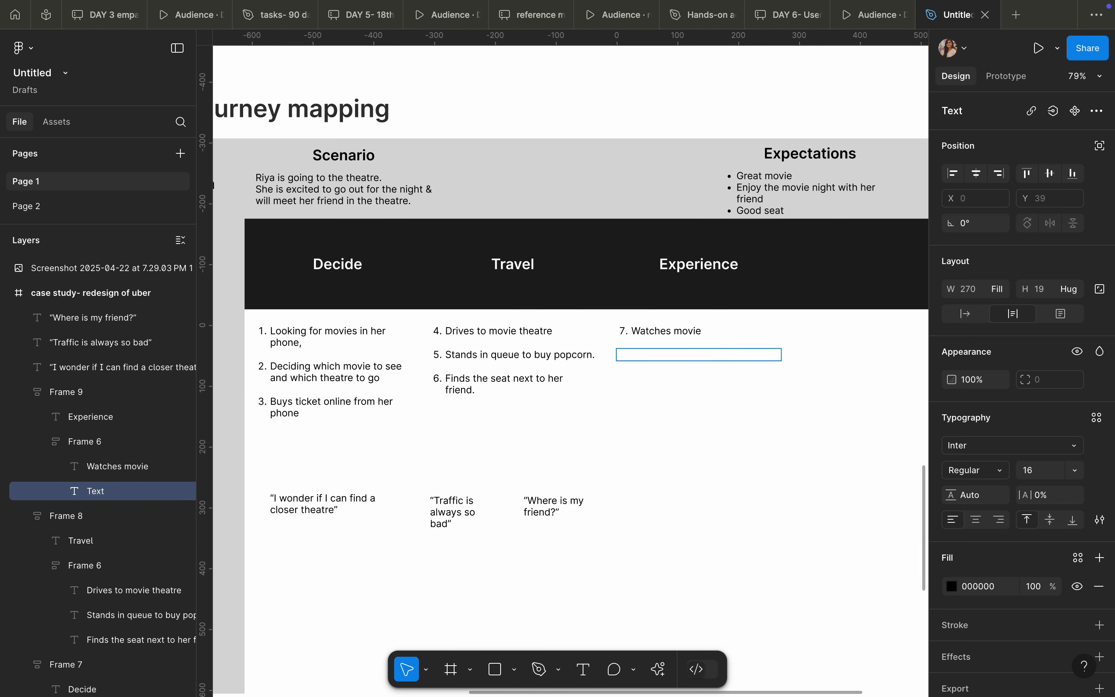
{"action": "scroll", "coordinate": [465, 428], "scroll_direction": "down", "scroll_amount": 2}
{"action": "scroll", "coordinate": [465, 428], "scroll_direction": "up", "scroll_amount": 2}
{"action": "scroll", "coordinate": [465, 429], "scroll_direction": "left", "scroll_amount": 2}
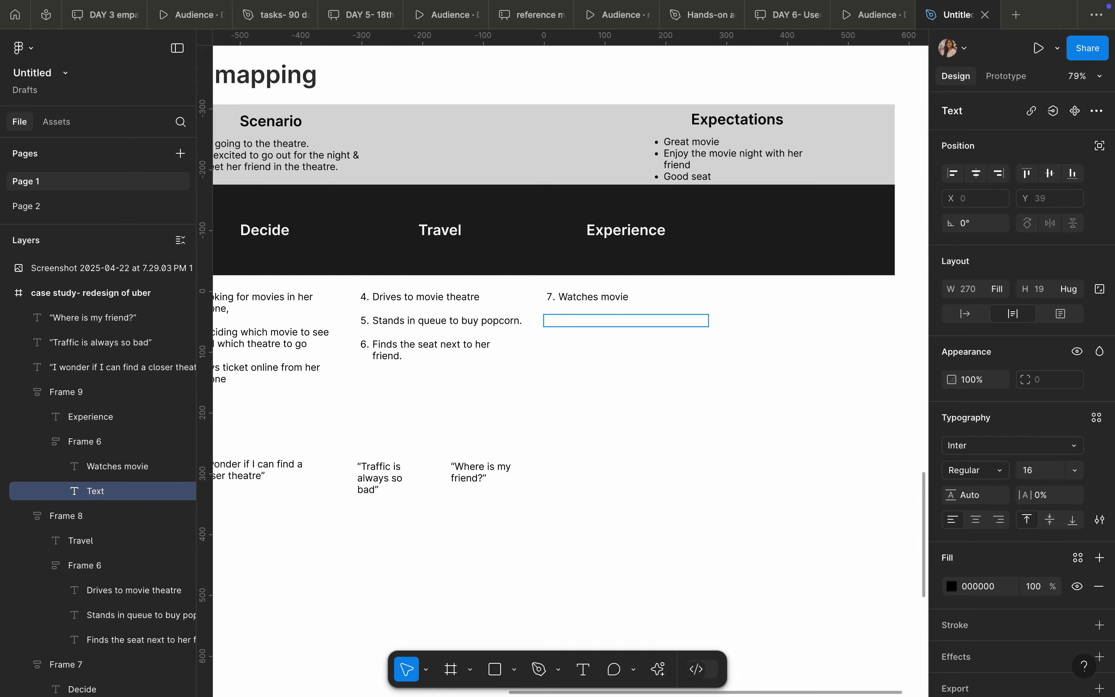
{"action": "scroll", "coordinate": [465, 428], "scroll_direction": "up", "scroll_amount": 12}
{"action": "scroll", "coordinate": [465, 428], "scroll_direction": "down", "scroll_amount": 7}
{"action": "scroll", "coordinate": [632, 535], "scroll_direction": "down", "scroll_amount": 10}
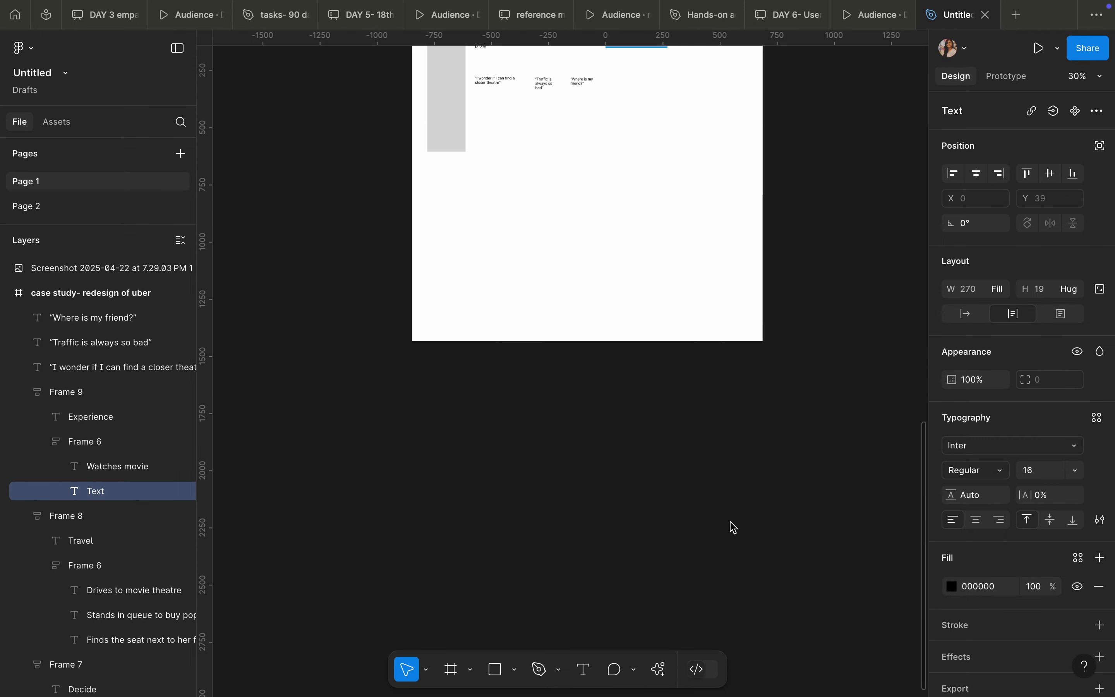
{"action": "scroll", "coordinate": [564, 395], "scroll_direction": "up", "scroll_amount": 1}
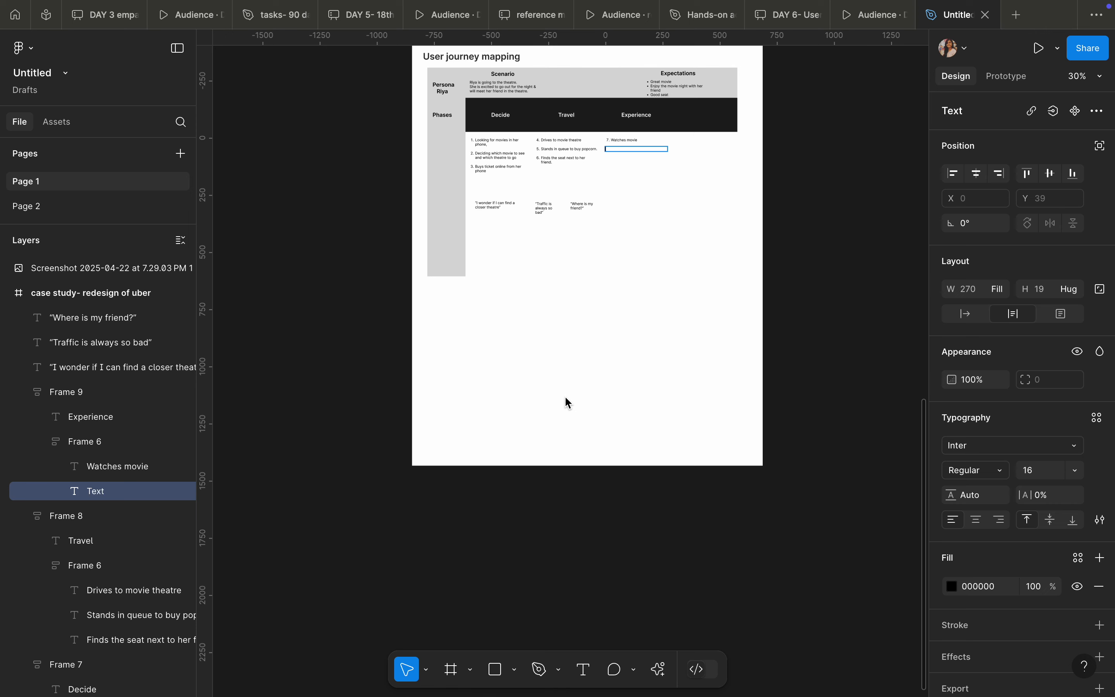
{"action": "scroll", "coordinate": [564, 395], "scroll_direction": "down", "scroll_amount": 5}
{"action": "scroll", "coordinate": [599, 309], "scroll_direction": "up", "scroll_amount": 5}
{"action": "scroll", "coordinate": [599, 309], "scroll_direction": "right", "scroll_amount": 1}
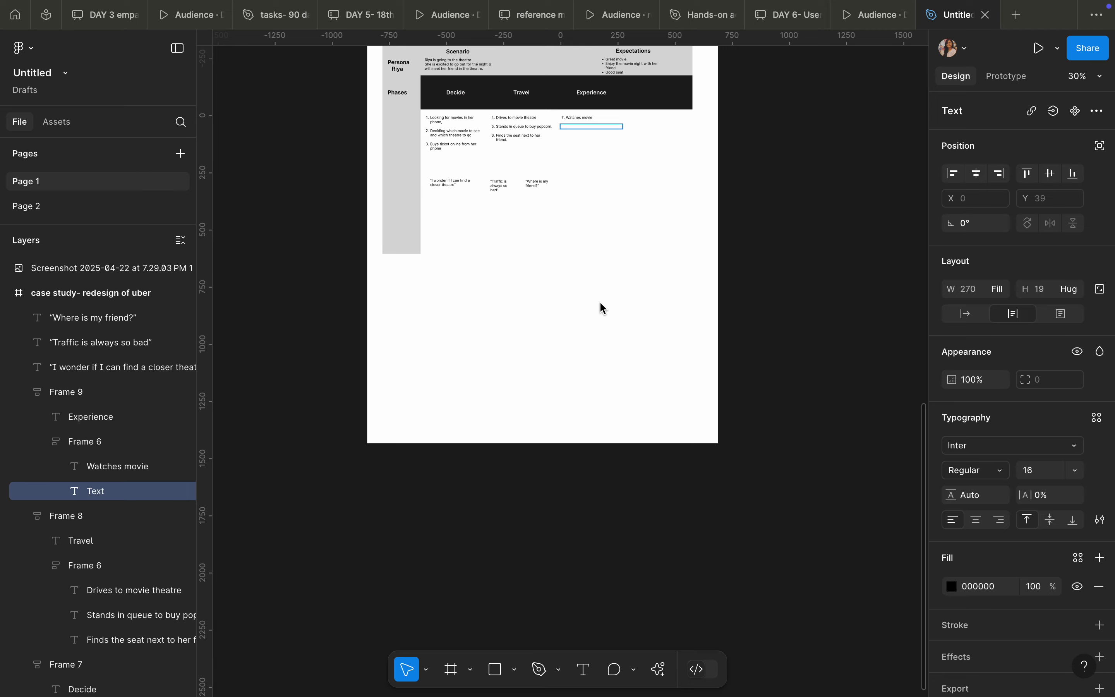
{"action": "scroll", "coordinate": [643, 108], "scroll_direction": "up", "scroll_amount": 5}
{"action": "scroll", "coordinate": [515, 155], "scroll_direction": "up", "scroll_amount": 3}
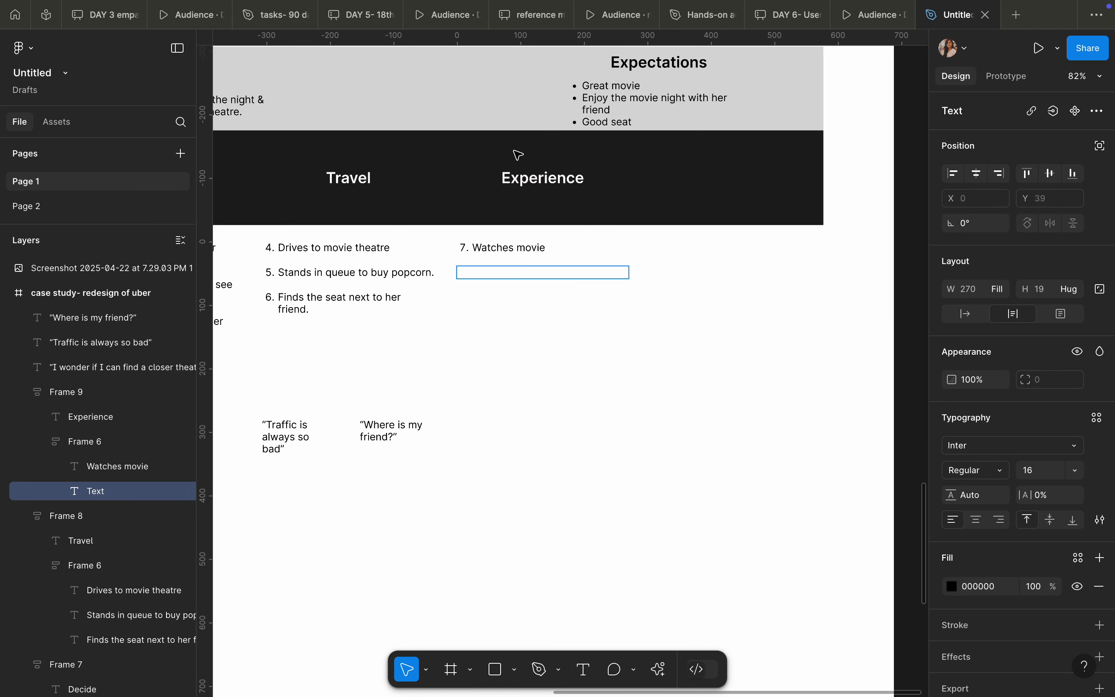
{"action": "type", "text": "8. Uninterupted watching"}
{"action": "scroll", "coordinate": [659, 179], "scroll_direction": "down", "scroll_amount": 15}
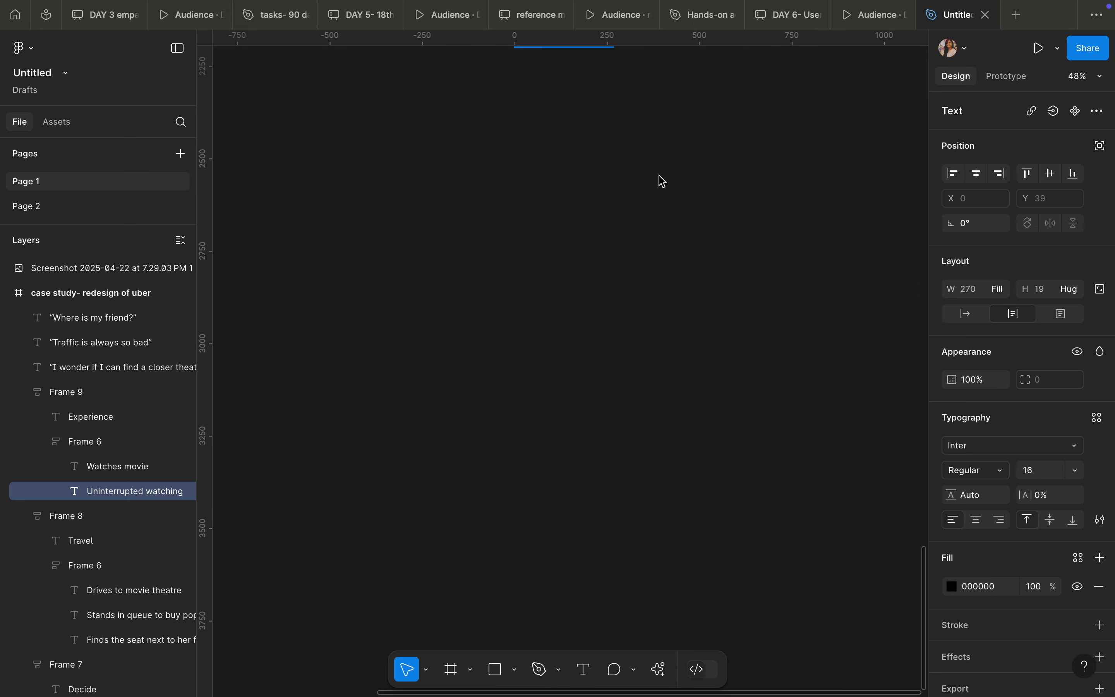
{"action": "scroll", "coordinate": [663, 181], "scroll_direction": "down", "scroll_amount": 5}
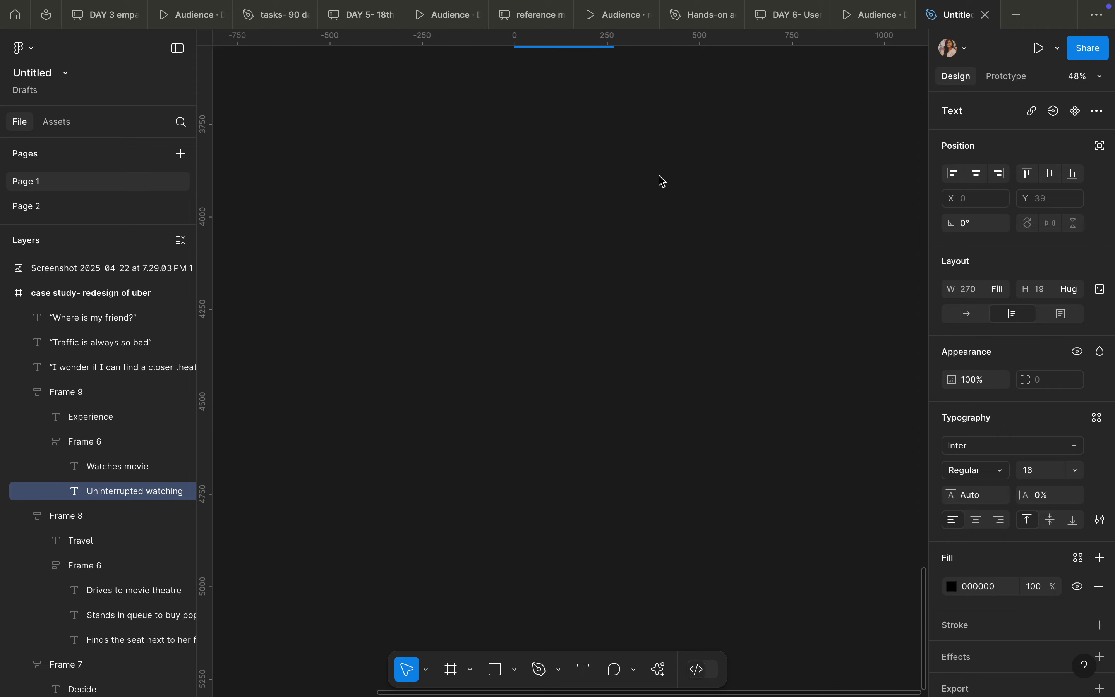
{"action": "scroll", "coordinate": [663, 181], "scroll_direction": "up", "scroll_amount": 15}
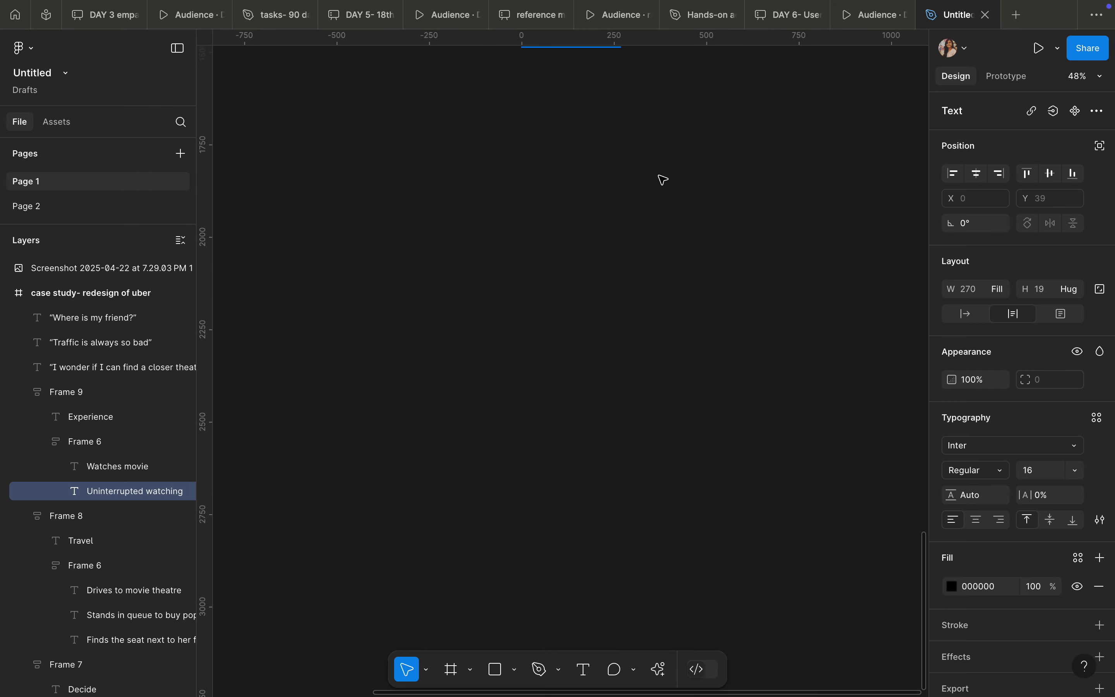
{"action": "scroll", "coordinate": [659, 179], "scroll_direction": "up", "scroll_amount": 15}
{"action": "key", "text": "Escape"}
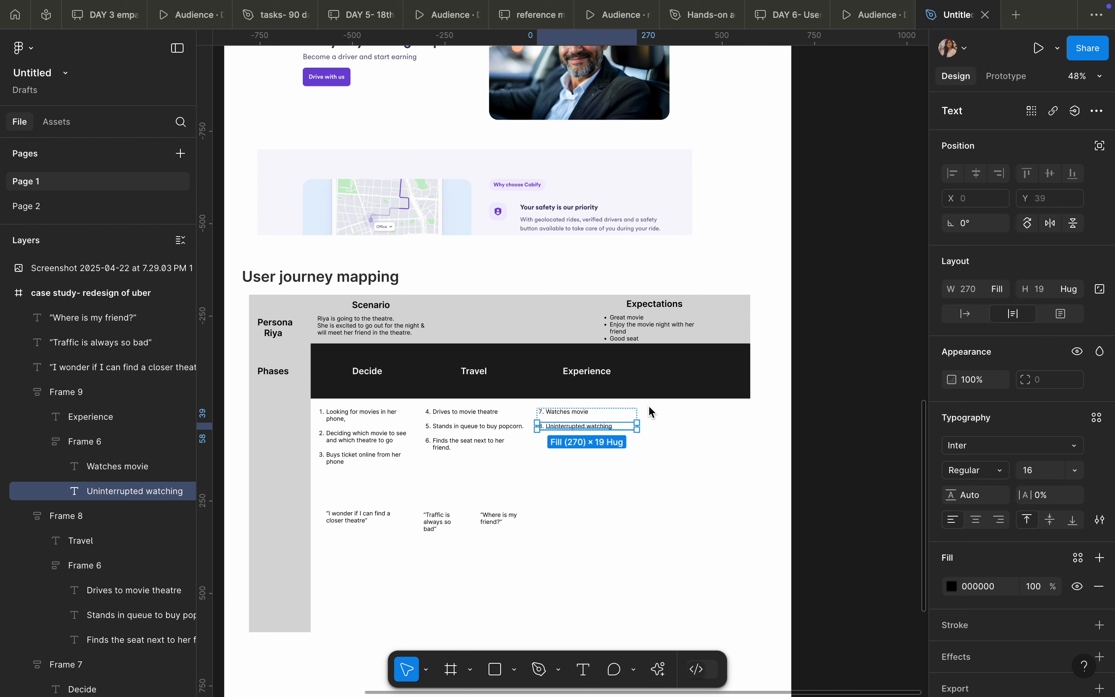
{"action": "scroll", "coordinate": [649, 407], "scroll_direction": "right", "scroll_amount": 4}
{"action": "scroll", "coordinate": [649, 410], "scroll_direction": "down", "scroll_amount": 20}
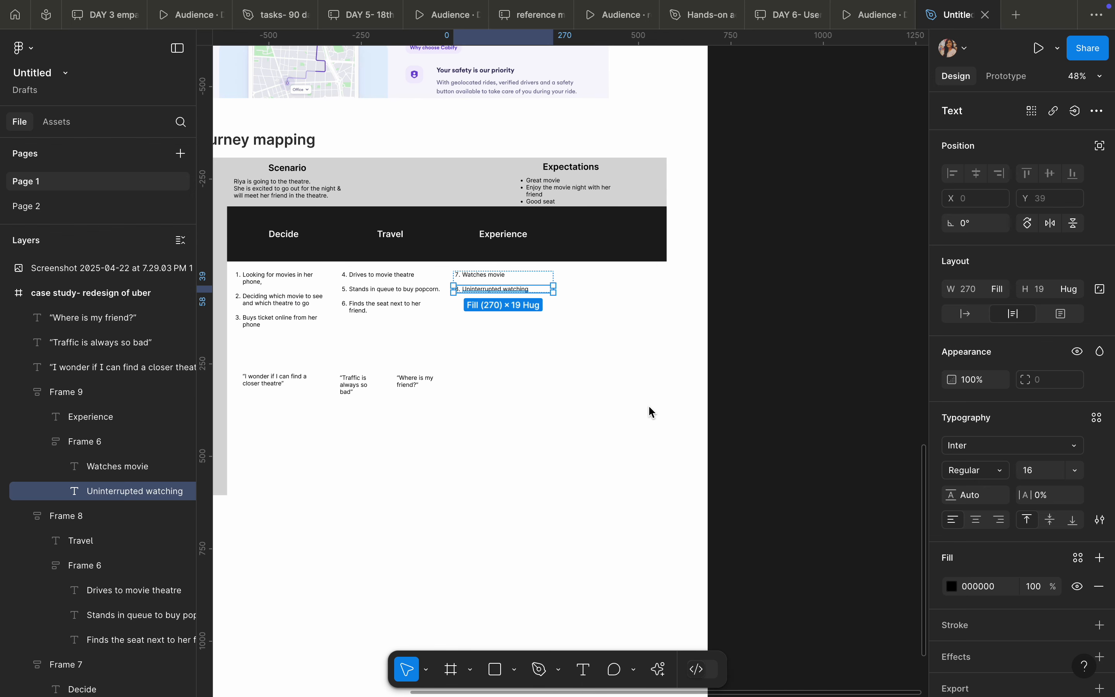
{"action": "scroll", "coordinate": [649, 411], "scroll_direction": "down", "scroll_amount": 5}
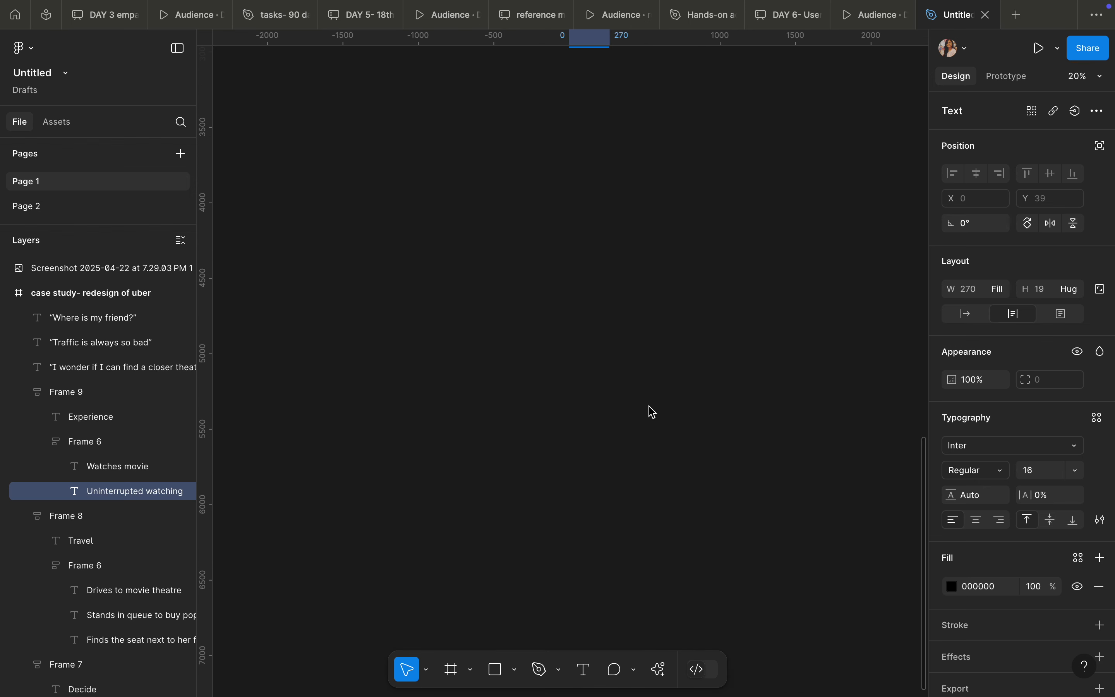
{"action": "scroll", "coordinate": [669, 400], "scroll_direction": "up", "scroll_amount": 12}
{"action": "scroll", "coordinate": [739, 430], "scroll_direction": "down", "scroll_amount": 10}
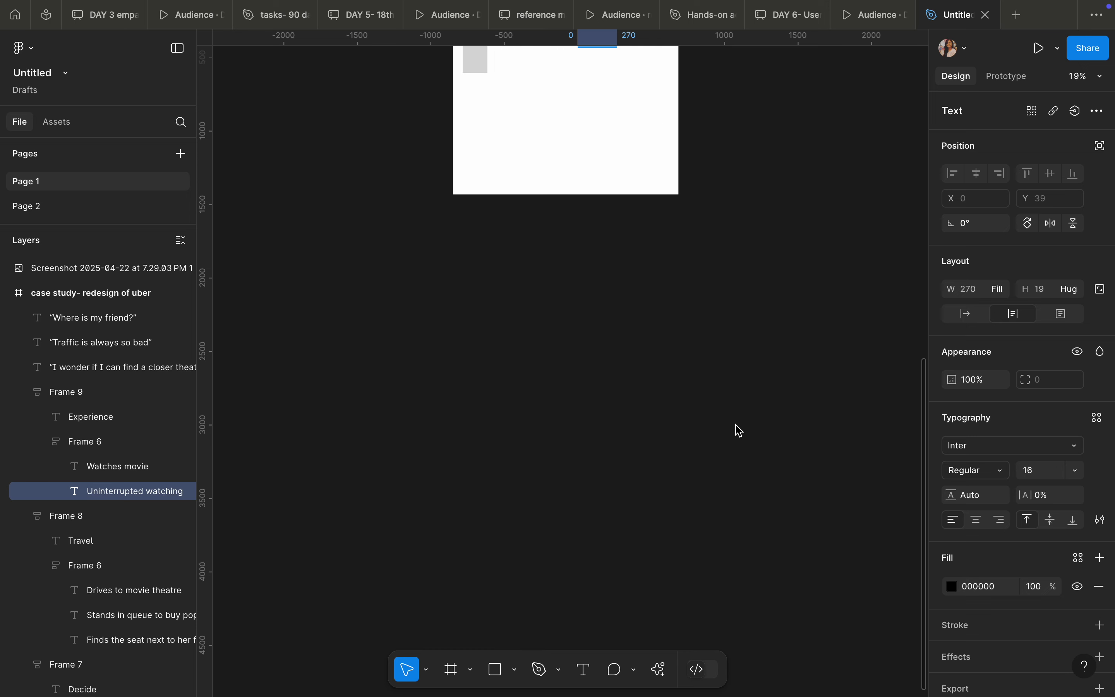
{"action": "scroll", "coordinate": [731, 442], "scroll_direction": "up", "scroll_amount": 10}
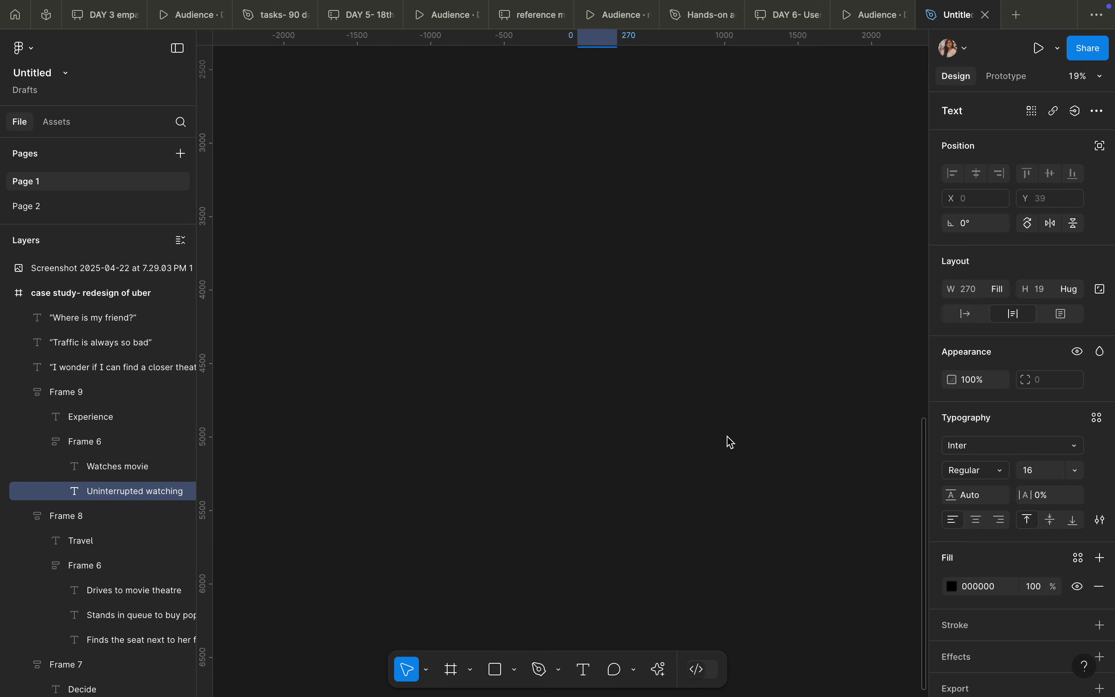
{"action": "scroll", "coordinate": [729, 441], "scroll_direction": "up", "scroll_amount": 8}
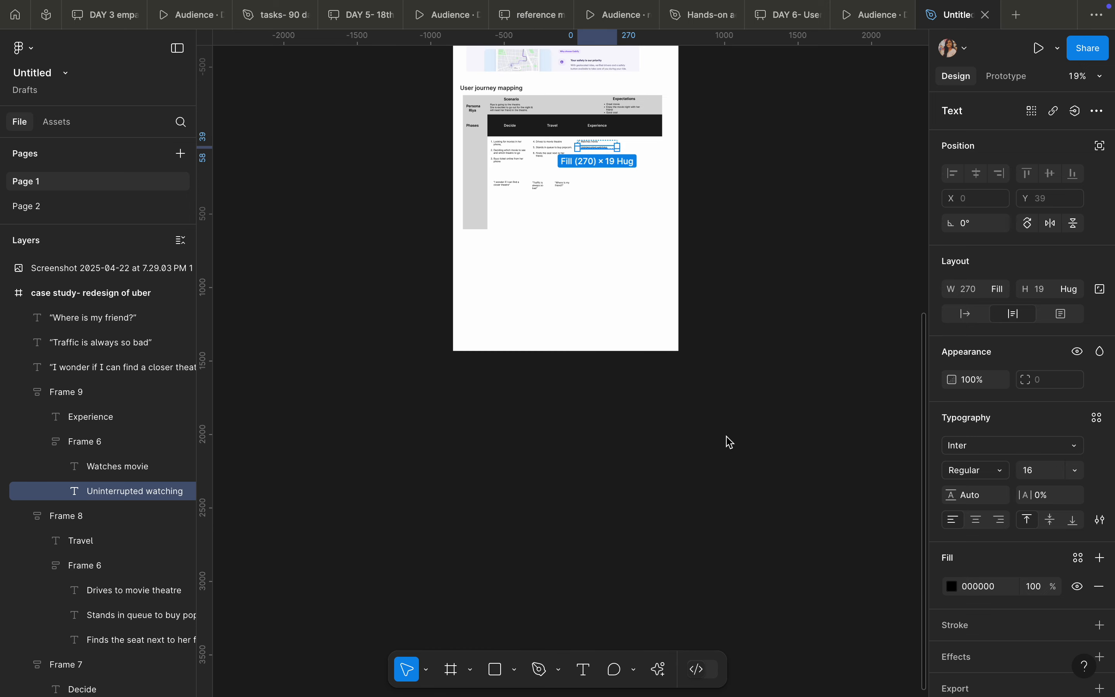
{"action": "scroll", "coordinate": [728, 441], "scroll_direction": "up", "scroll_amount": 7}
{"action": "left_click", "coordinate": [728, 441]}
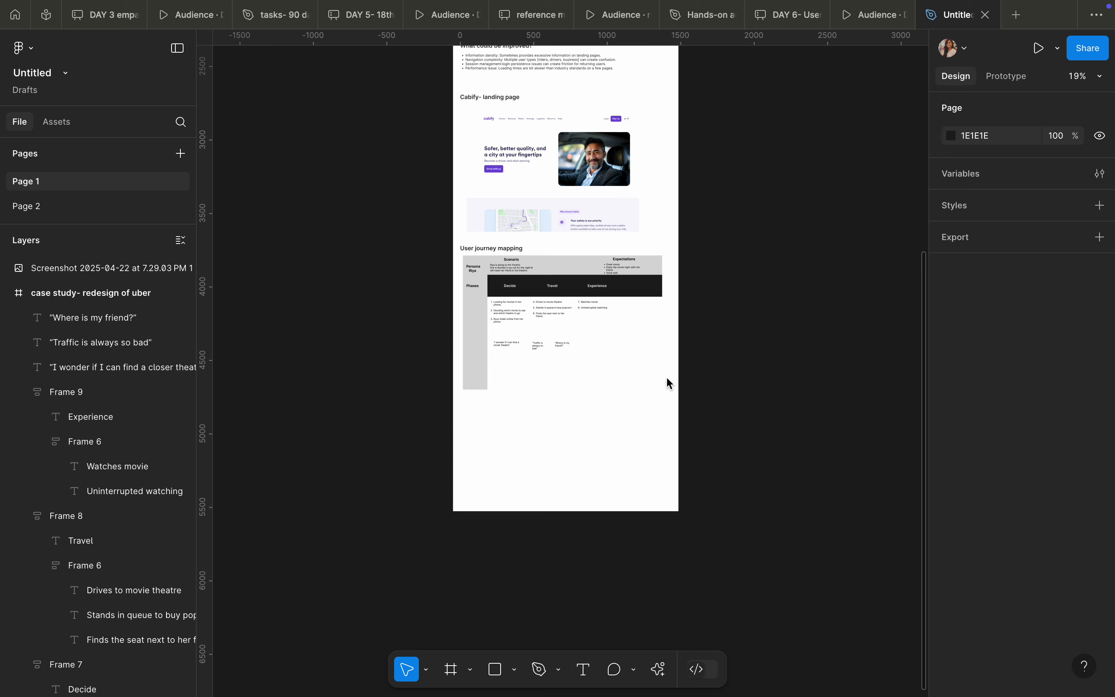
{"action": "scroll", "coordinate": [596, 332], "scroll_direction": "up", "scroll_amount": 20}
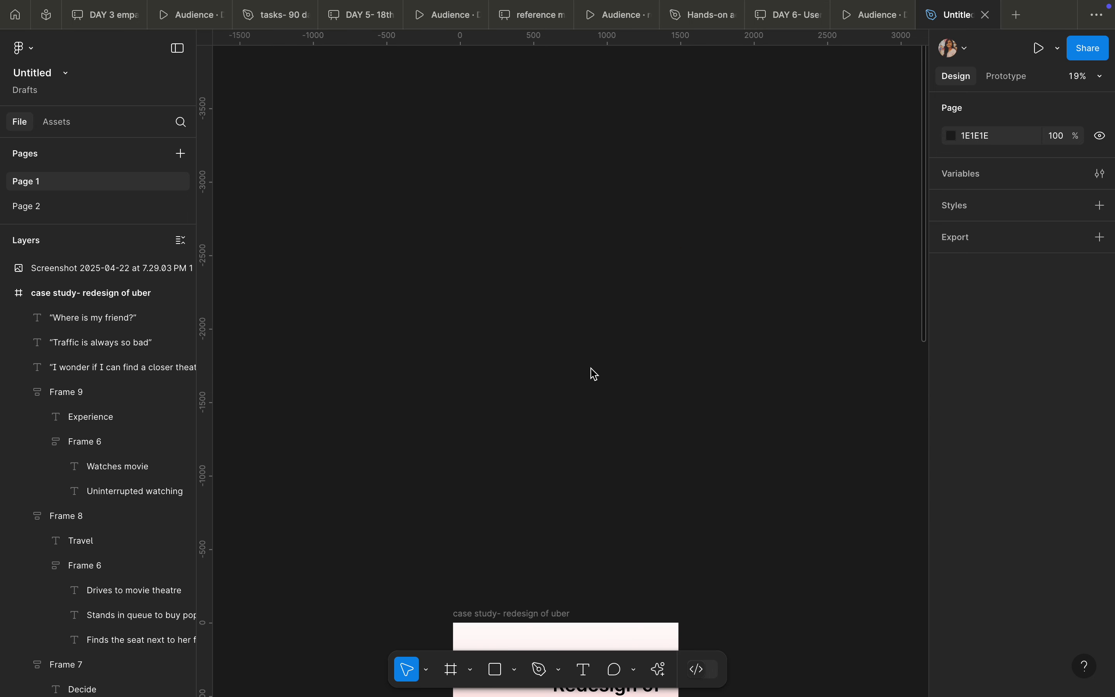
{"action": "scroll", "coordinate": [594, 374], "scroll_direction": "up", "scroll_amount": 20}
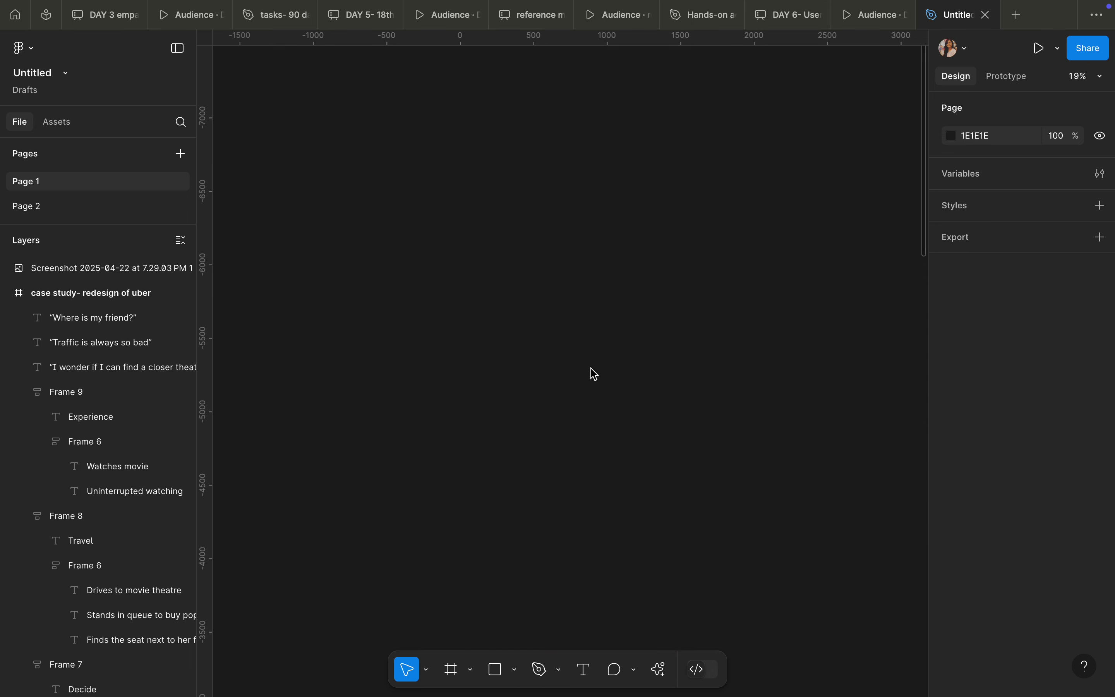
{"action": "scroll", "coordinate": [590, 368], "scroll_direction": "down", "scroll_amount": 20}
{"action": "scroll", "coordinate": [591, 368], "scroll_direction": "down", "scroll_amount": 5}
{"action": "scroll", "coordinate": [591, 367], "scroll_direction": "up", "scroll_amount": 20}
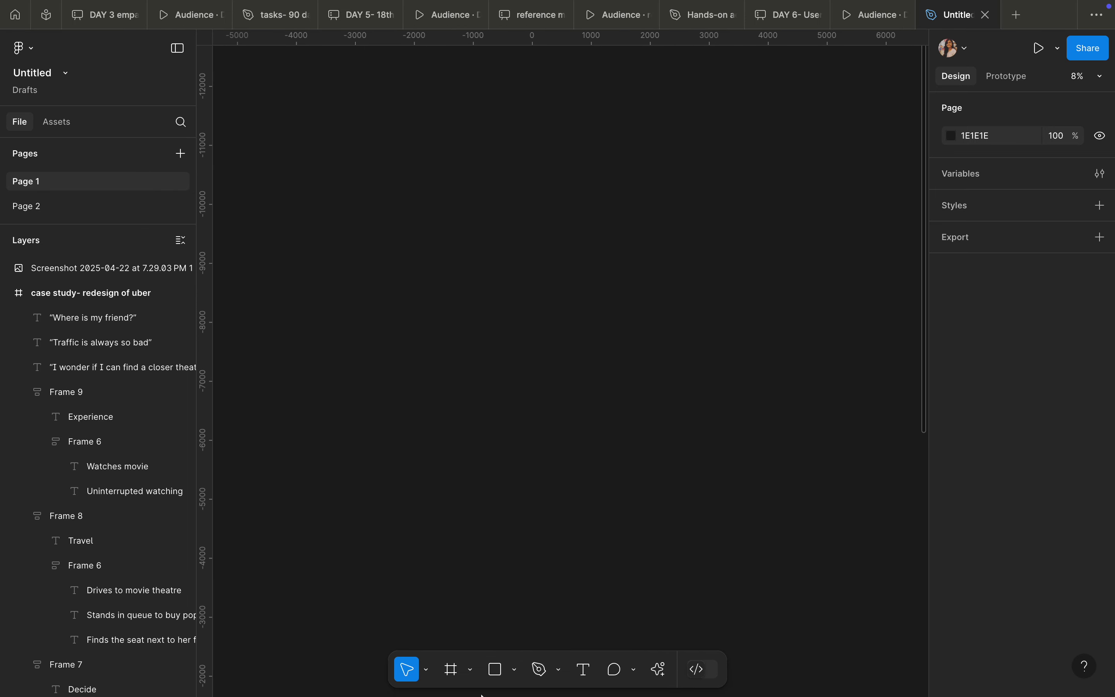
- Switch to the Google Meet call in the Chrome browser
{"action": "left_click", "coordinate": [482, 675]}
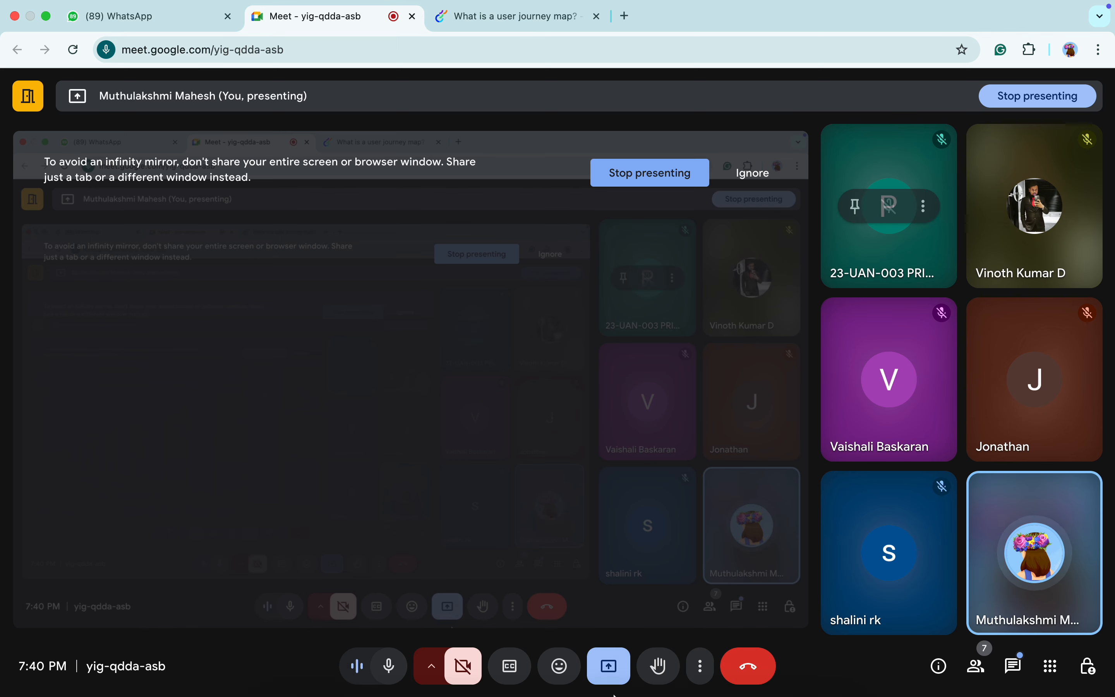
- Switch back to Figma and duplicate the "Experience" column into the empty space beside it in the user journey table
{"action": "mouse_move", "coordinate": [629, 664]}
{"action": "left_click", "coordinate": [556, 654]}
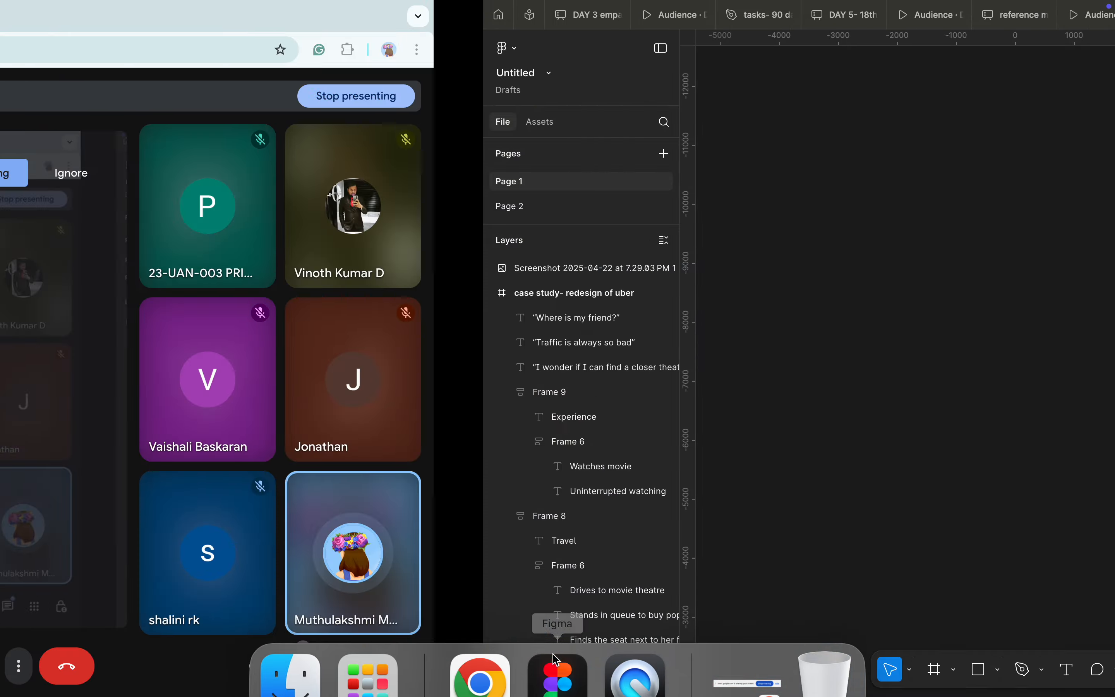
{"action": "scroll", "coordinate": [612, 455], "scroll_direction": "down", "scroll_amount": 6}
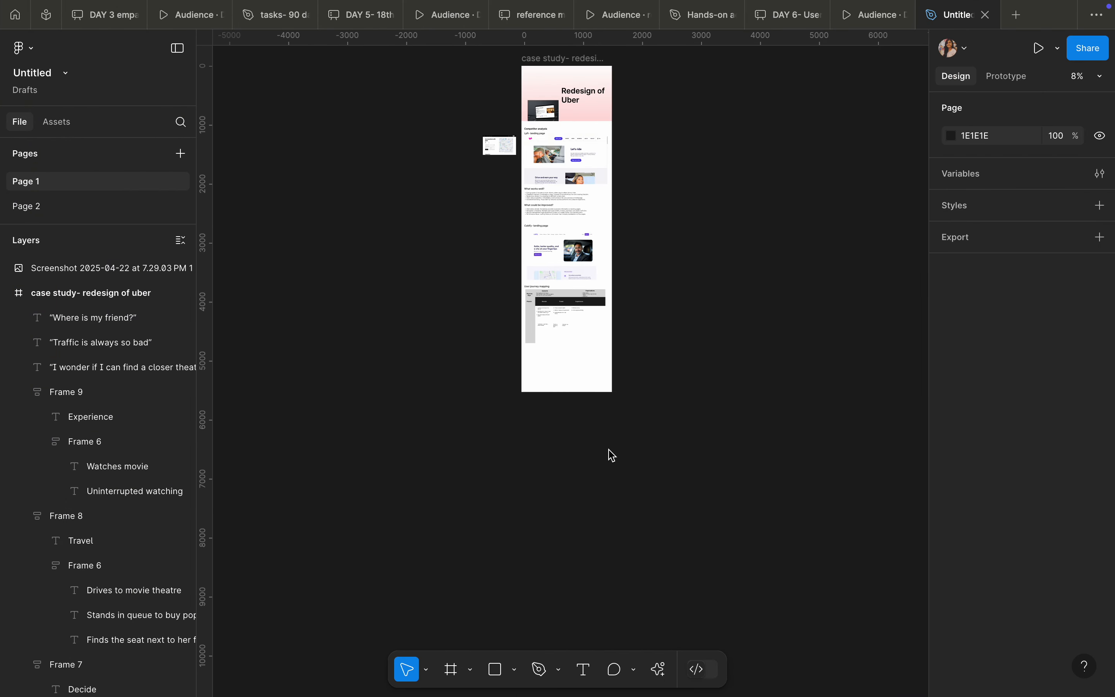
{"action": "scroll", "coordinate": [612, 455], "scroll_direction": "up", "scroll_amount": 10}
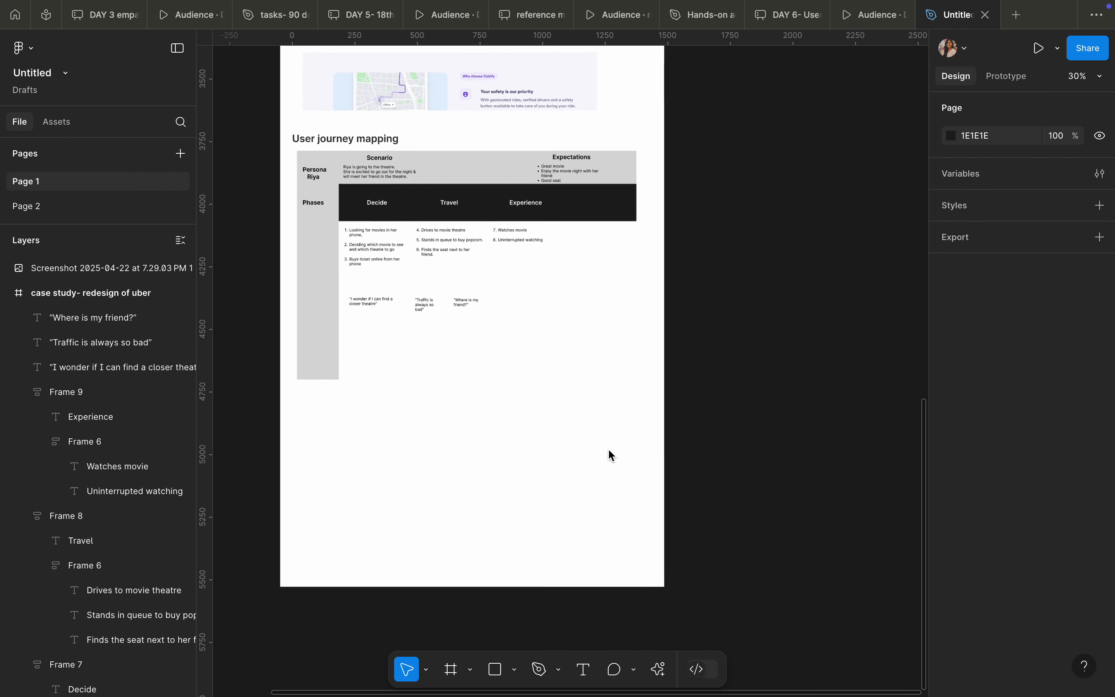
{"action": "scroll", "coordinate": [608, 450], "scroll_direction": "up", "scroll_amount": 1}
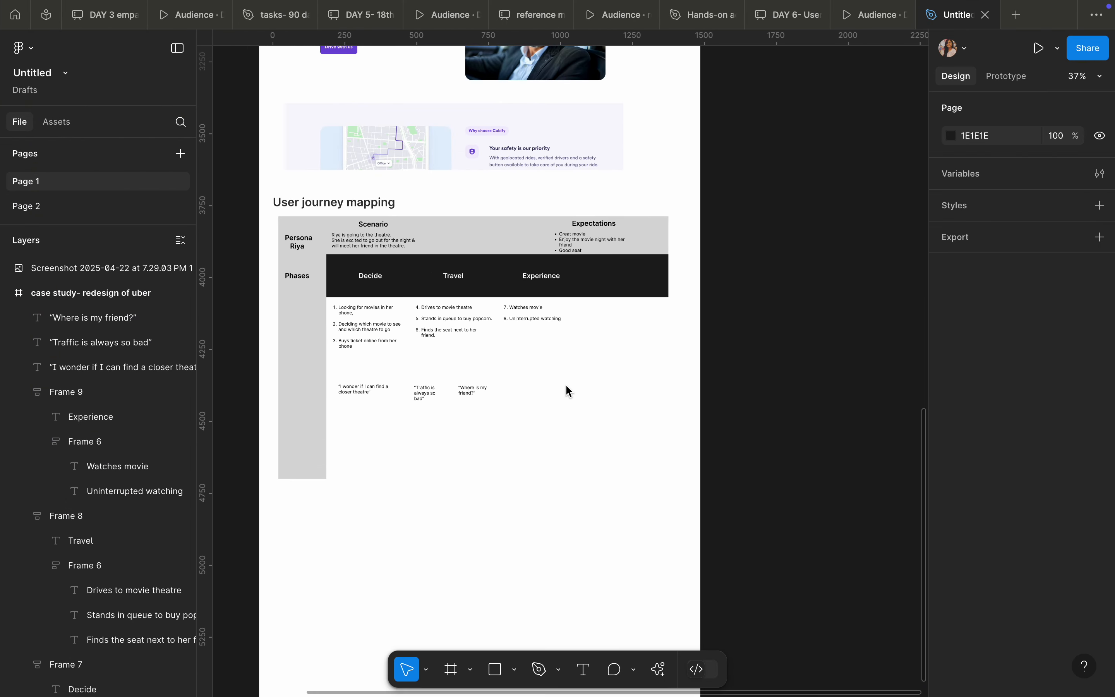
{"action": "left_click", "coordinate": [543, 319]}
{"action": "key", "text": "ctrl+d"}
{"action": "left_click_drag", "start_coordinate": [518, 308], "coordinate": [607, 305]}
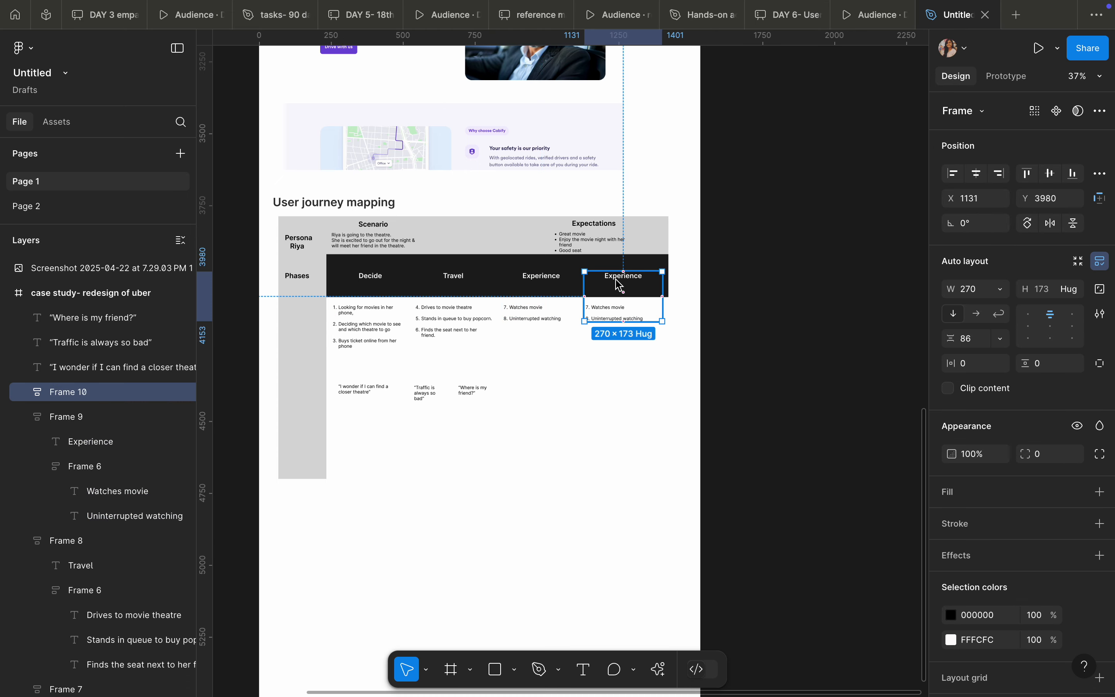
- Retitle the duplicated column "Return" and clear the text of its first list item
{"action": "double_click", "coordinate": [620, 282]}
{"action": "type", "text": "Return"}
{"action": "double_click", "coordinate": [599, 307]}
{"action": "key", "text": "BackSpace"}
- Switch to the Google Meet call in the Chrome browser
{"action": "scroll", "coordinate": [599, 308], "scroll_direction": "down", "scroll_amount": 15}
{"action": "scroll", "coordinate": [609, 324], "scroll_direction": "down", "scroll_amount": 15}
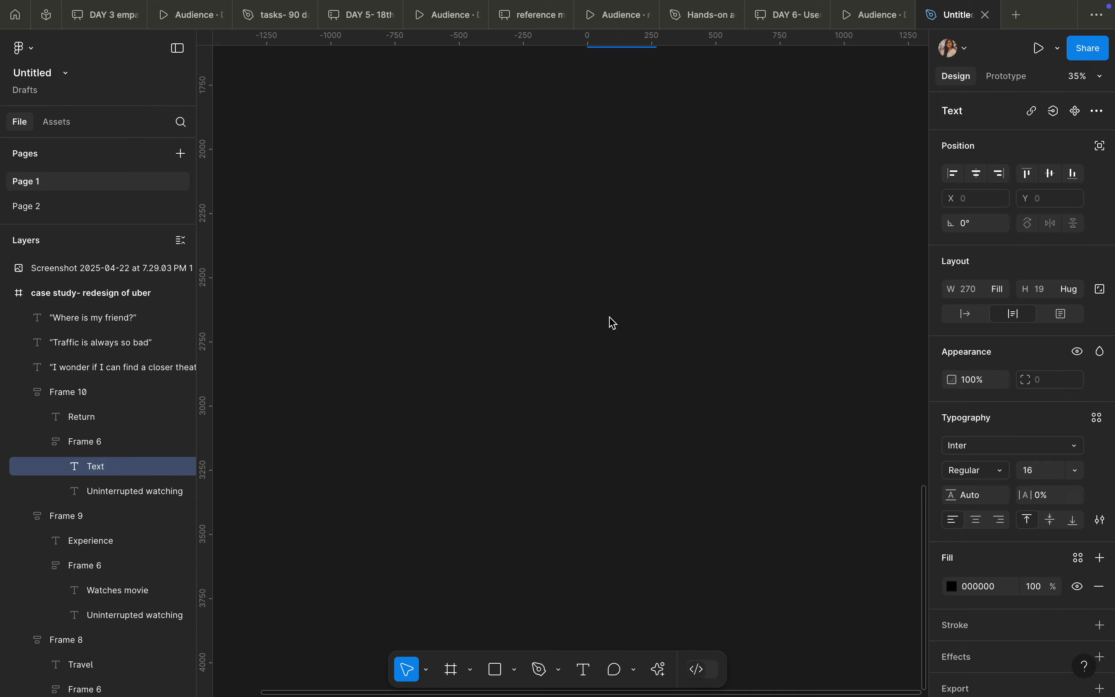
{"action": "mouse_move", "coordinate": [479, 694]}
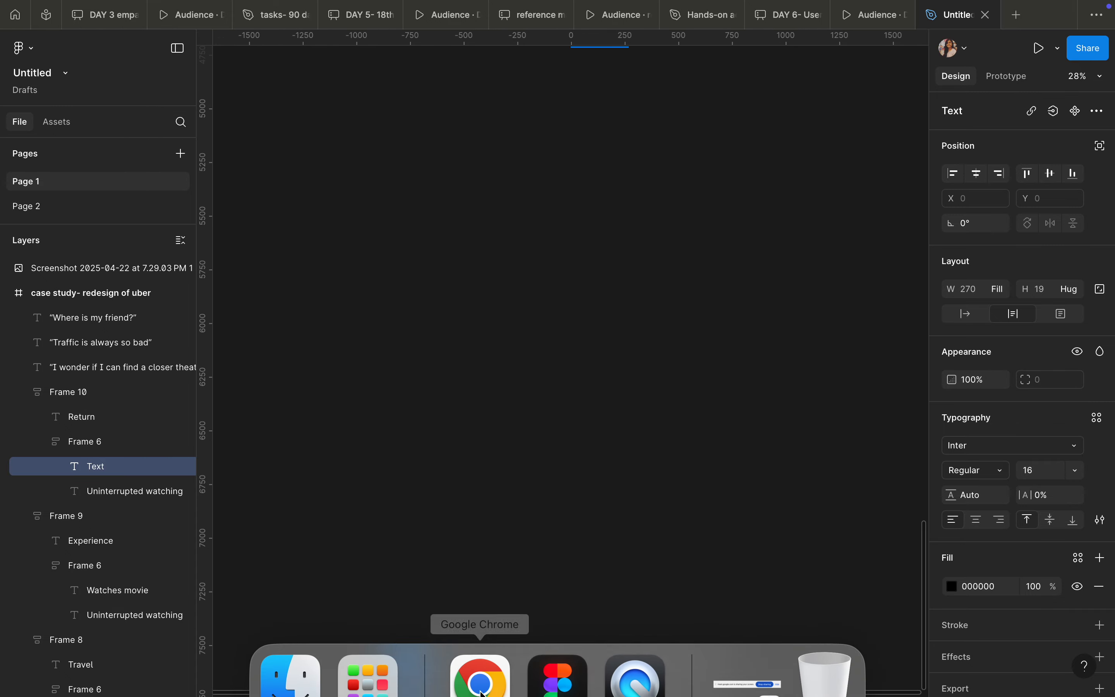
{"action": "left_click", "coordinate": [484, 665]}
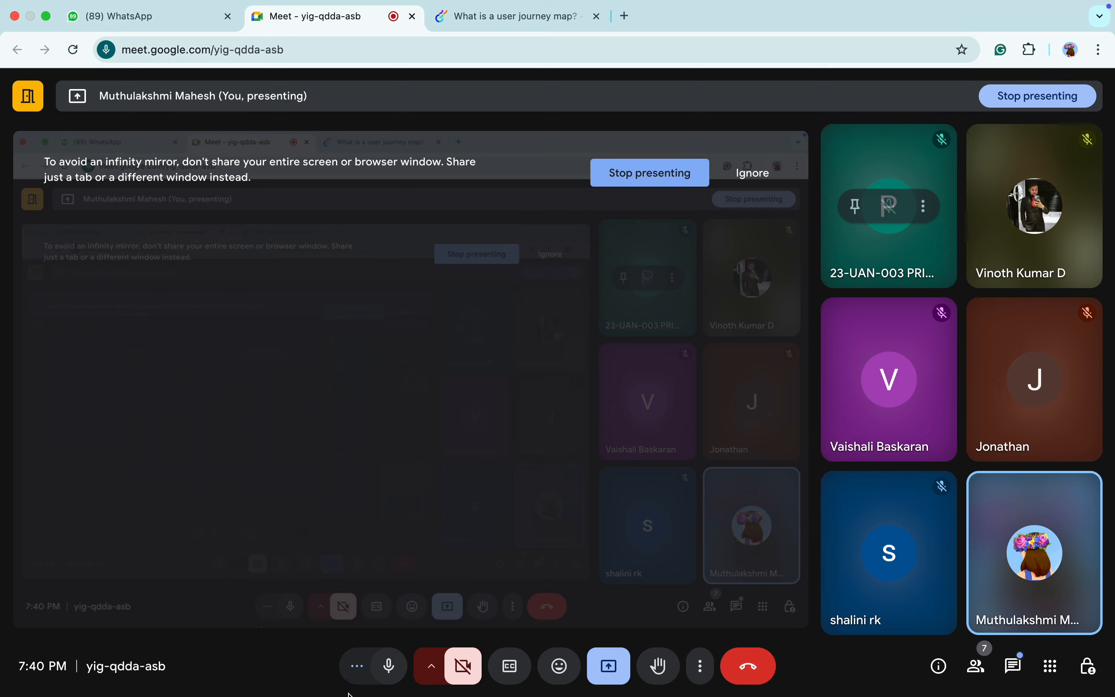
{"action": "mouse_move", "coordinate": [482, 691]}
- Switch to the Day 6 presentation in Figma and advance it to the "Hands-On Activity" slide
{"action": "left_click", "coordinate": [545, 656]}
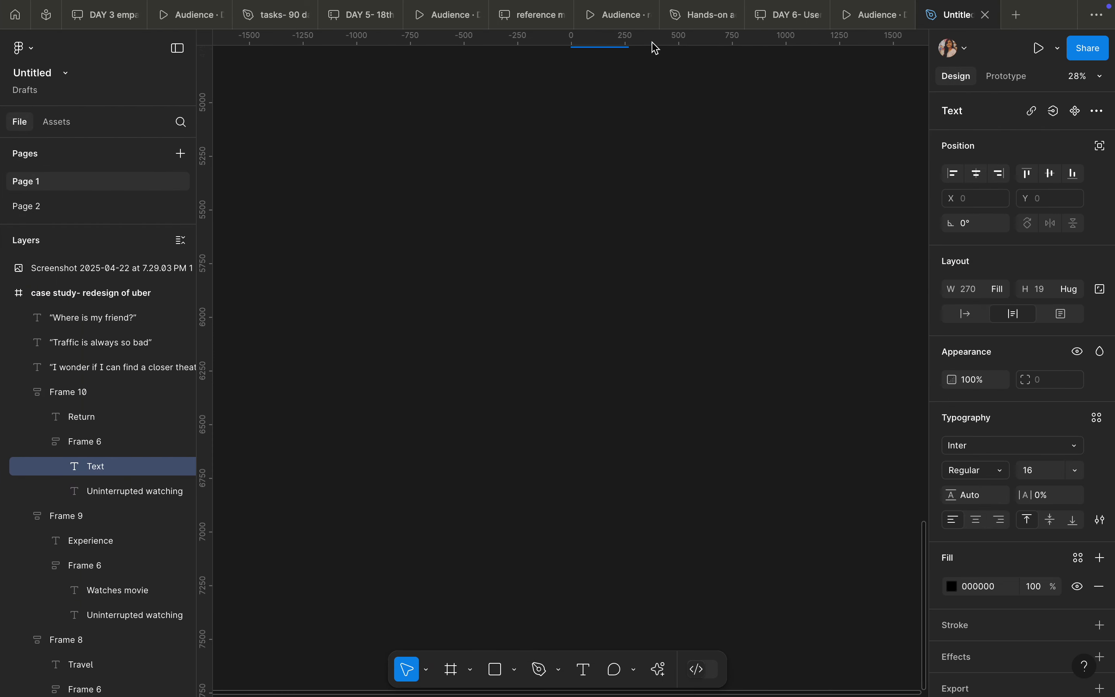
{"action": "left_click", "coordinate": [854, 16]}
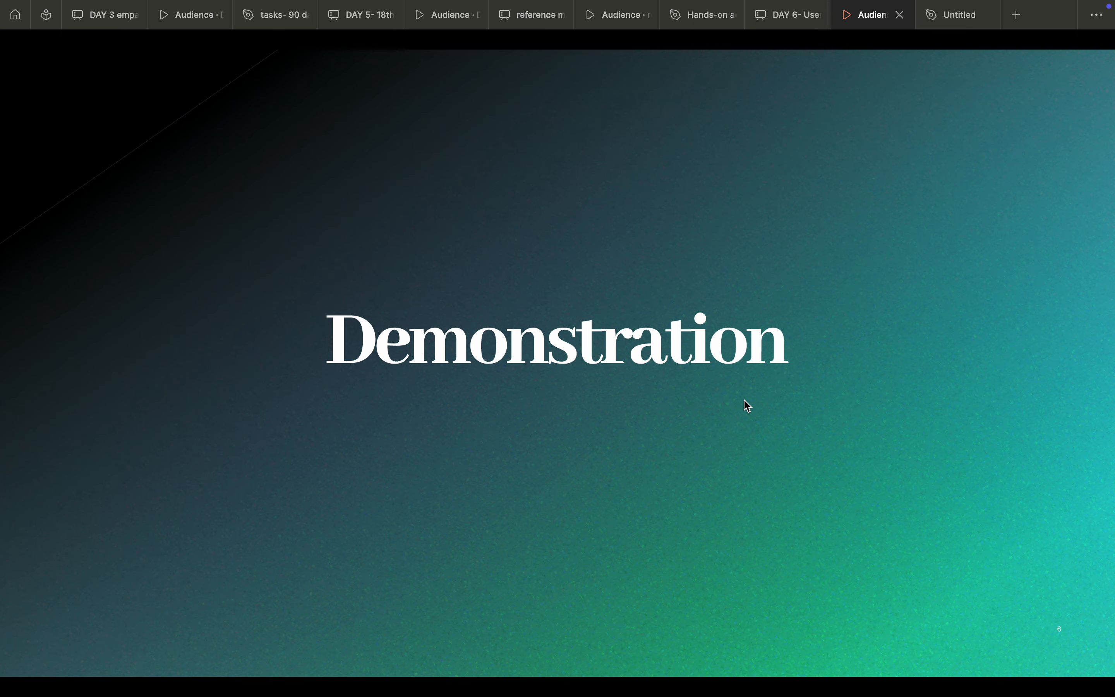
{"action": "key", "text": "Right"}
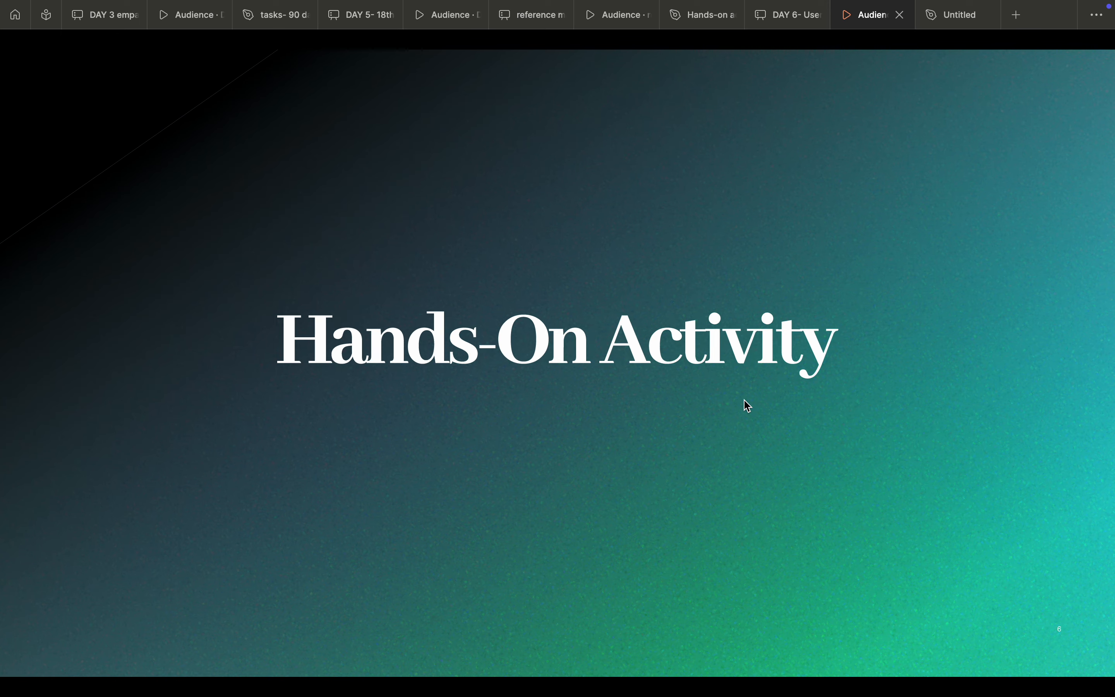
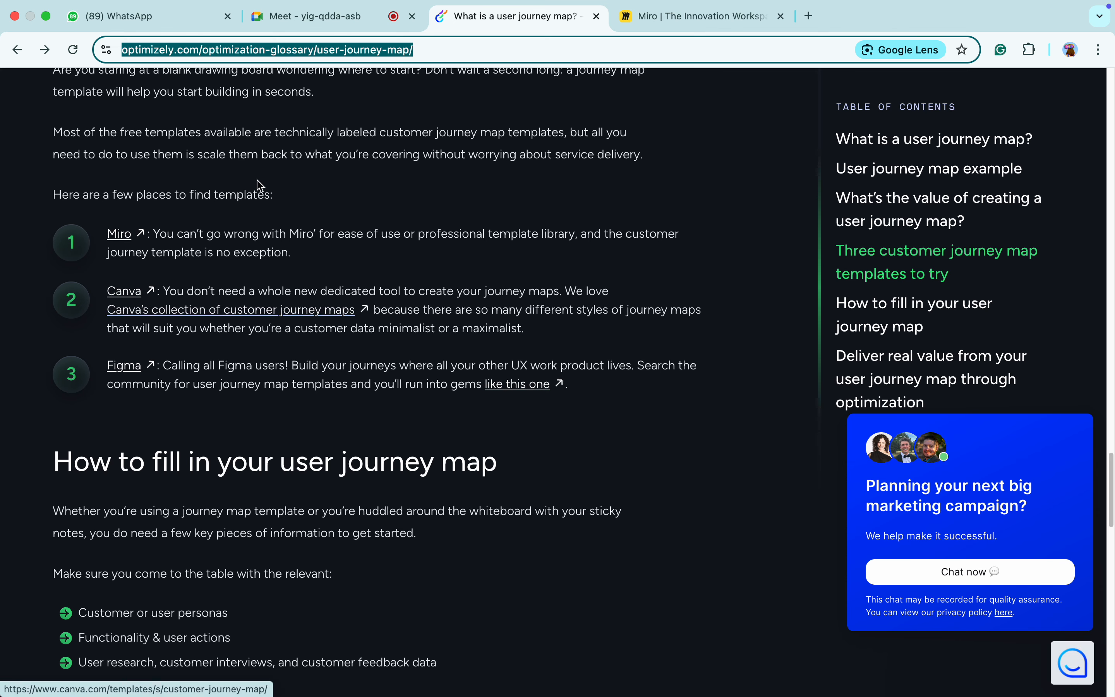
- Read through the article section "How to fill in your user journey map" on the Optimizely page
{"action": "left_click", "coordinate": [280, 440]}
{"action": "scroll", "coordinate": [279, 440], "scroll_direction": "down", "scroll_amount": 5}
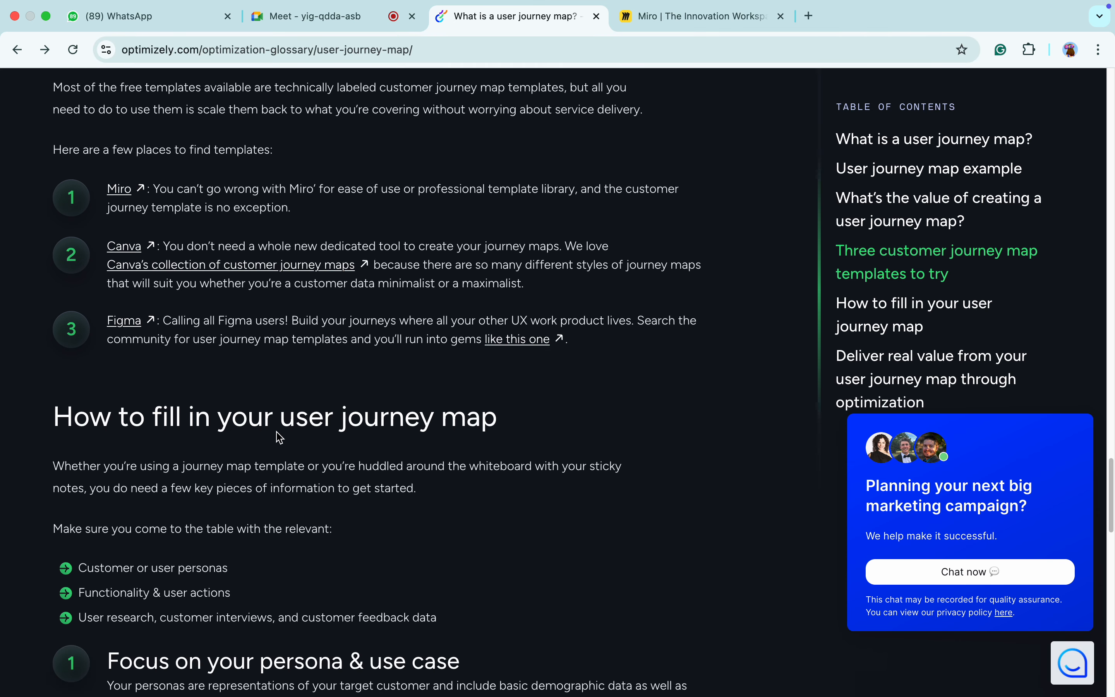
{"action": "scroll", "coordinate": [276, 433], "scroll_direction": "down", "scroll_amount": 5}
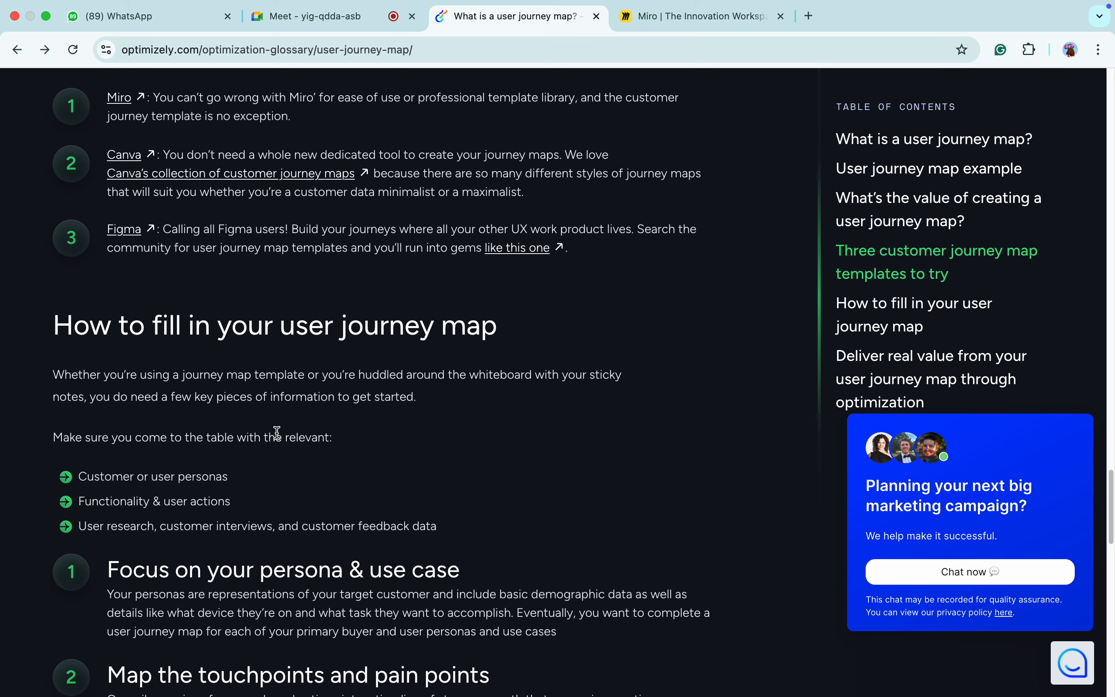
{"action": "scroll", "coordinate": [276, 433], "scroll_direction": "down", "scroll_amount": 2}
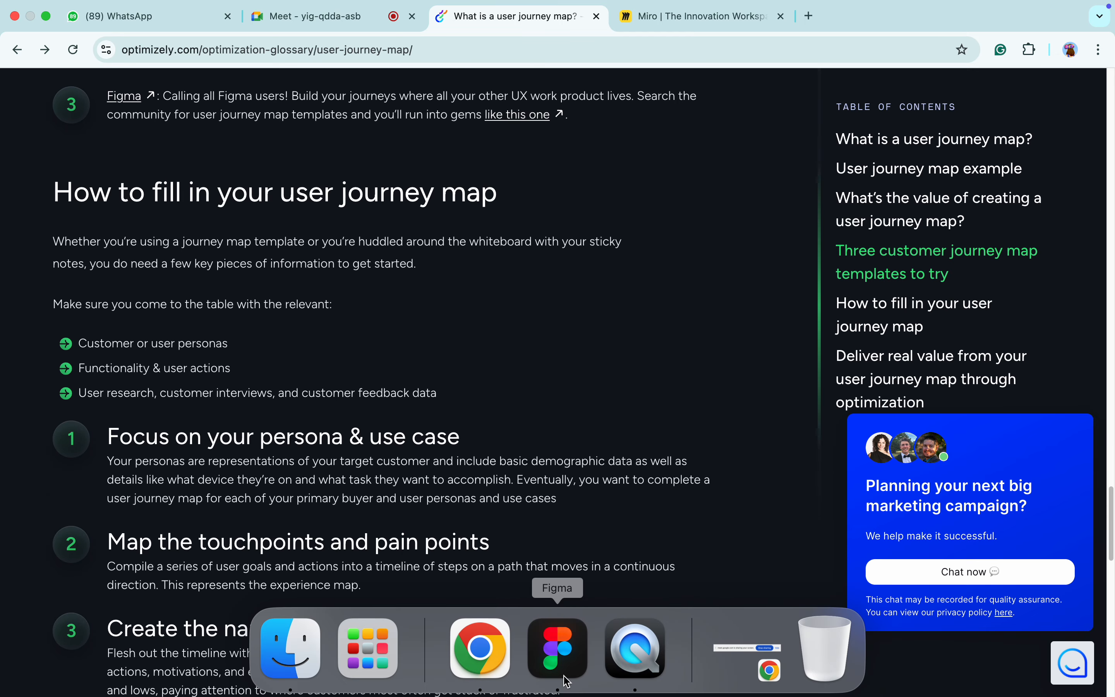
- Switch to the untitled Figma design file and enter "9. Exits theatre" as the first list item under "Return"
{"action": "left_click", "coordinate": [557, 653]}
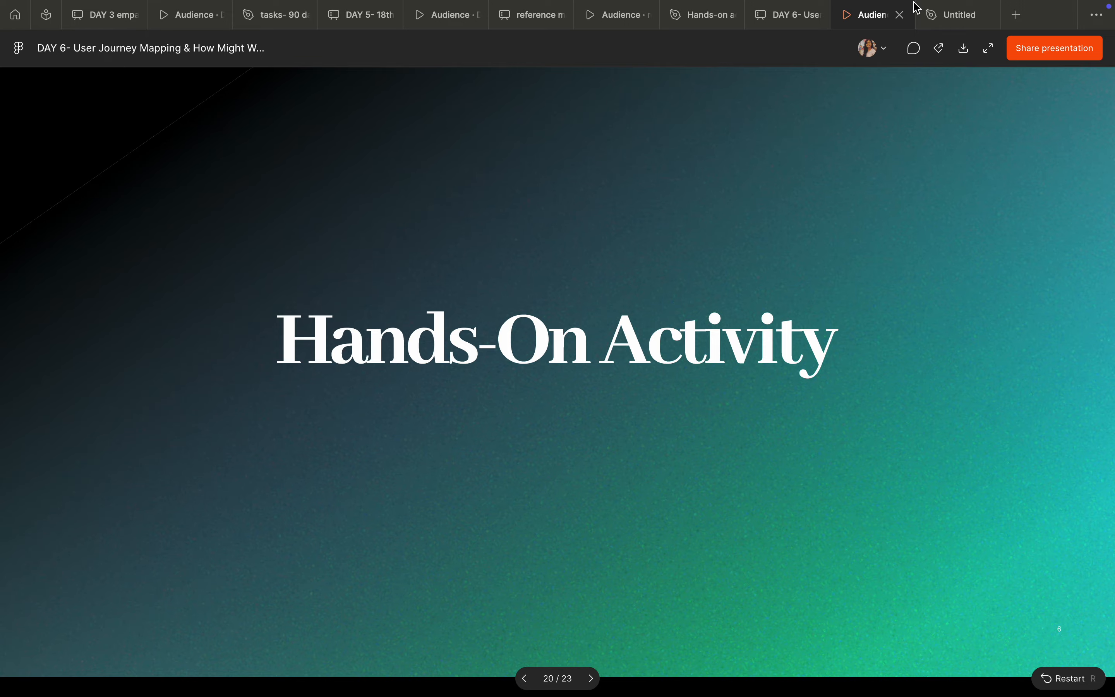
{"action": "left_click", "coordinate": [949, 23]}
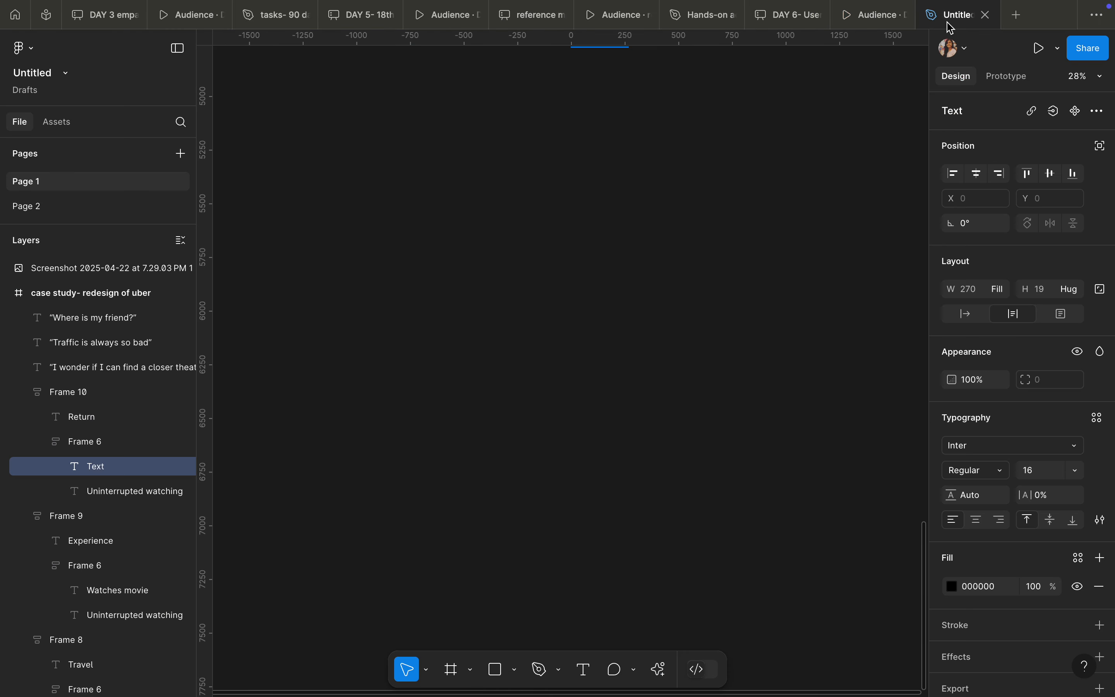
{"action": "scroll", "coordinate": [697, 286], "scroll_direction": "up", "scroll_amount": 10}
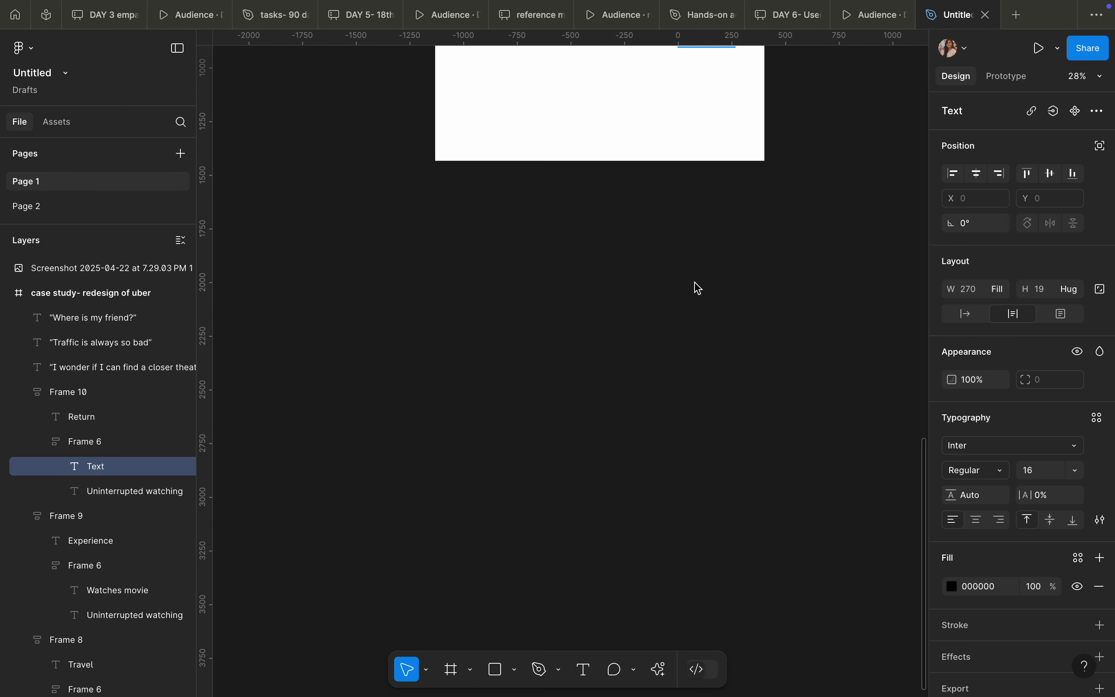
{"action": "scroll", "coordinate": [698, 288], "scroll_direction": "down", "scroll_amount": 5}
{"action": "scroll", "coordinate": [694, 286], "scroll_direction": "up", "scroll_amount": 5}
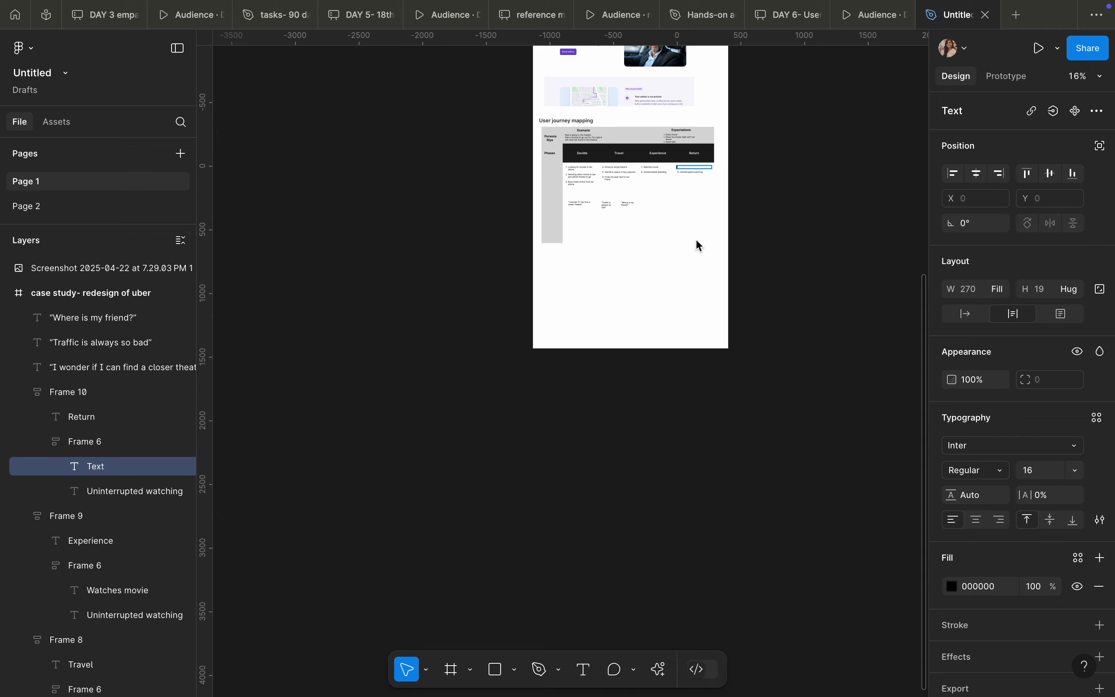
{"action": "scroll", "coordinate": [702, 166], "scroll_direction": "up", "scroll_amount": 10}
{"action": "scroll", "coordinate": [702, 164], "scroll_direction": "up", "scroll_amount": 2}
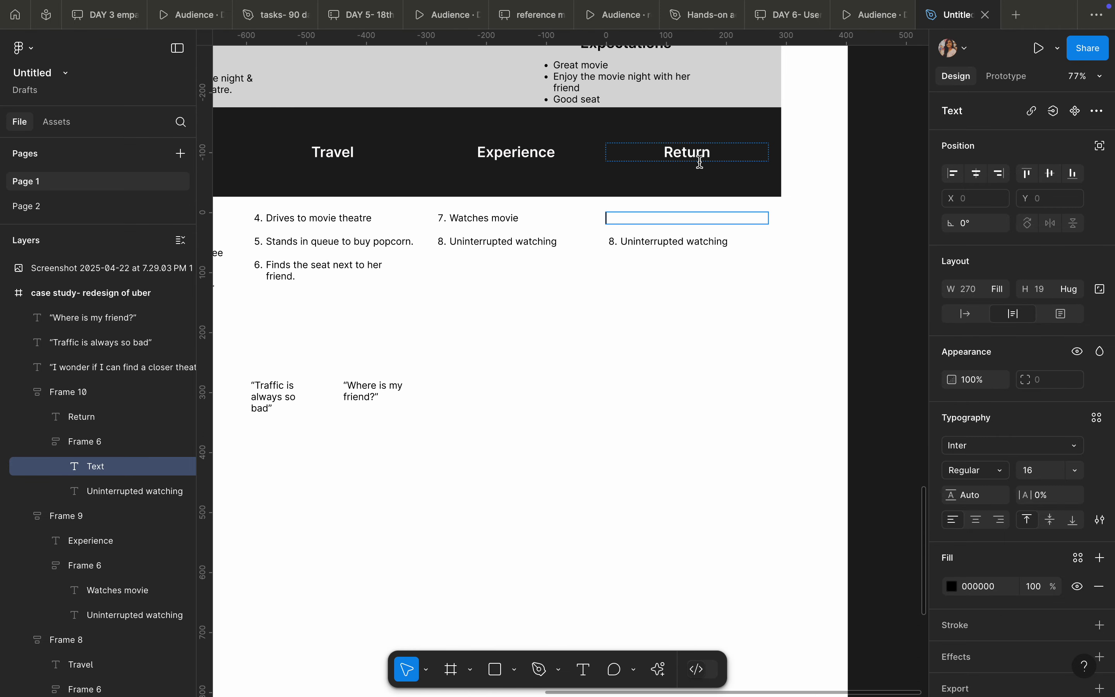
{"action": "type", "text": "9. Exits theatre"}
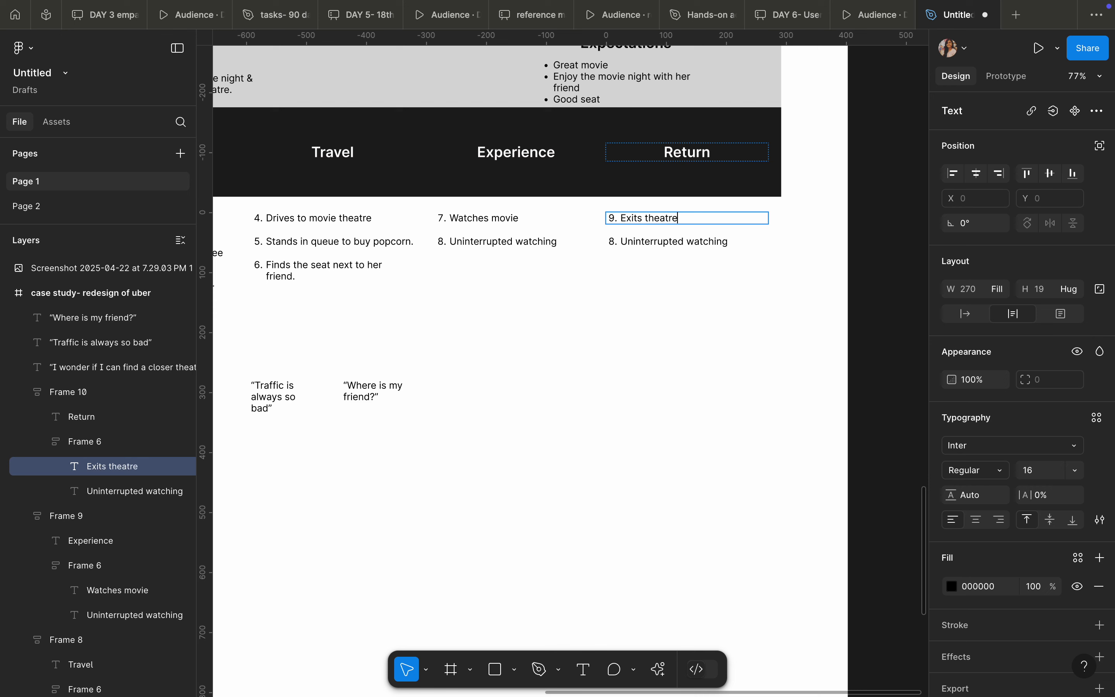
- Replace the second list item under "Return" with "10. Drives home" and finish the text edit
{"action": "double_click", "coordinate": [709, 249]}
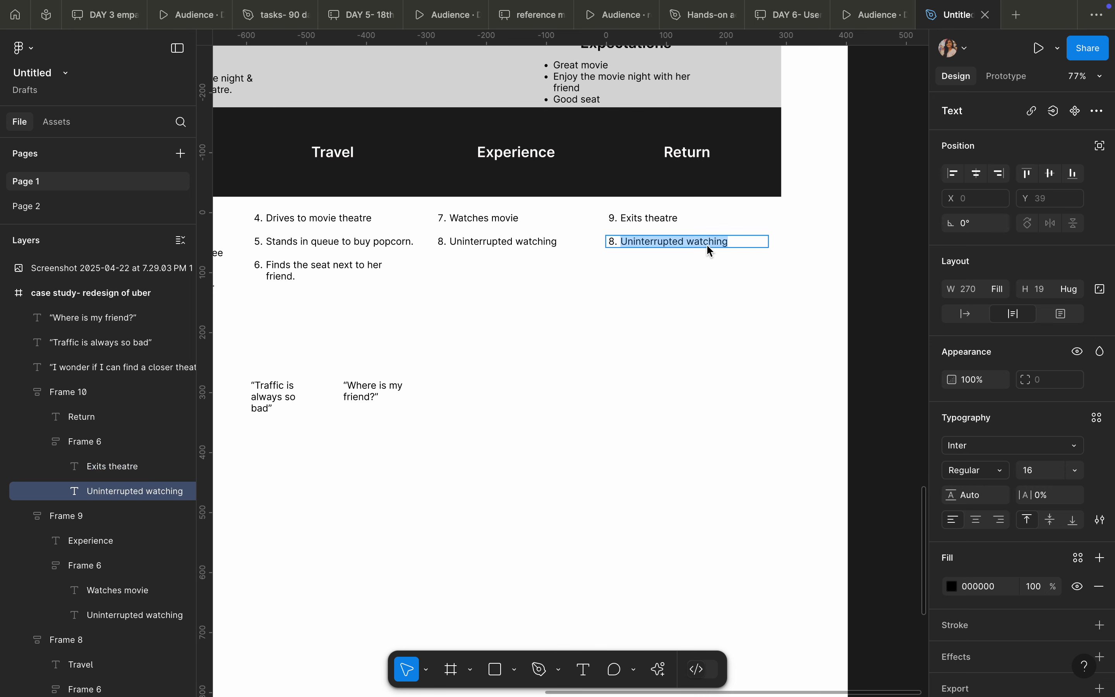
{"action": "key", "text": "BackSpace"}
{"action": "key", "text": "BackSpace"}
{"action": "type", "text": "10. "}
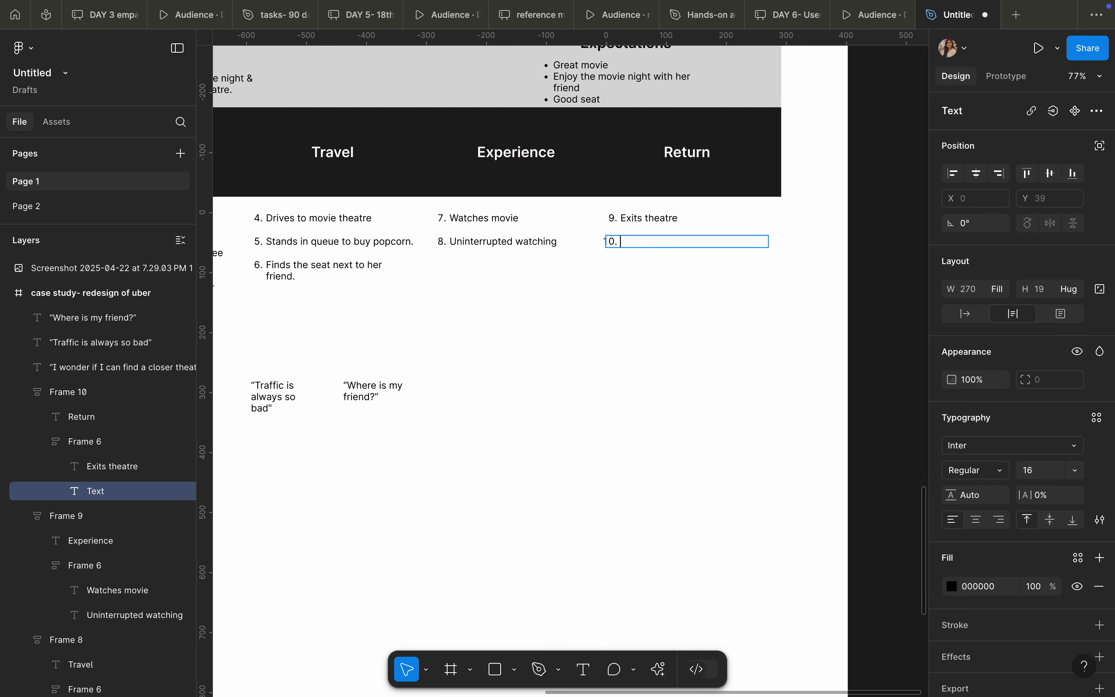
{"action": "type", "text": "Drives home"}
{"action": "key", "text": "Escape"}
- Duplicate the quote “Where is my friend?” below the "Experience" list and change the copy's text to “Finally i can relax”
{"action": "left_click", "coordinate": [352, 404]}
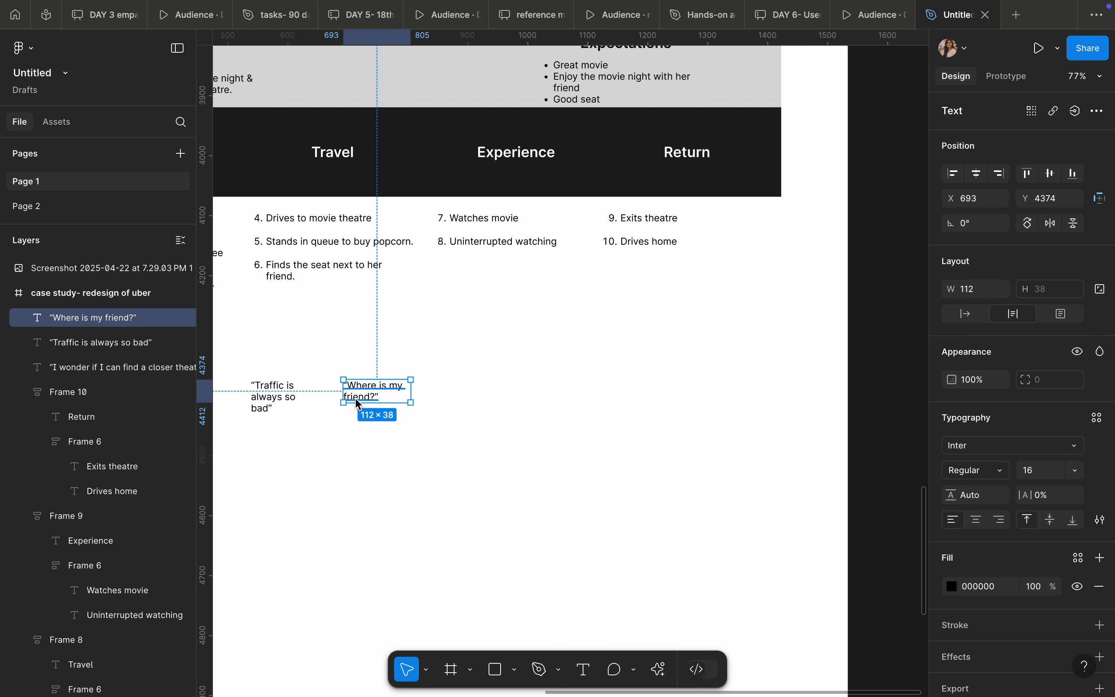
{"action": "key", "text": "super+d"}
{"action": "left_click_drag", "start_coordinate": [363, 402], "coordinate": [487, 356]}
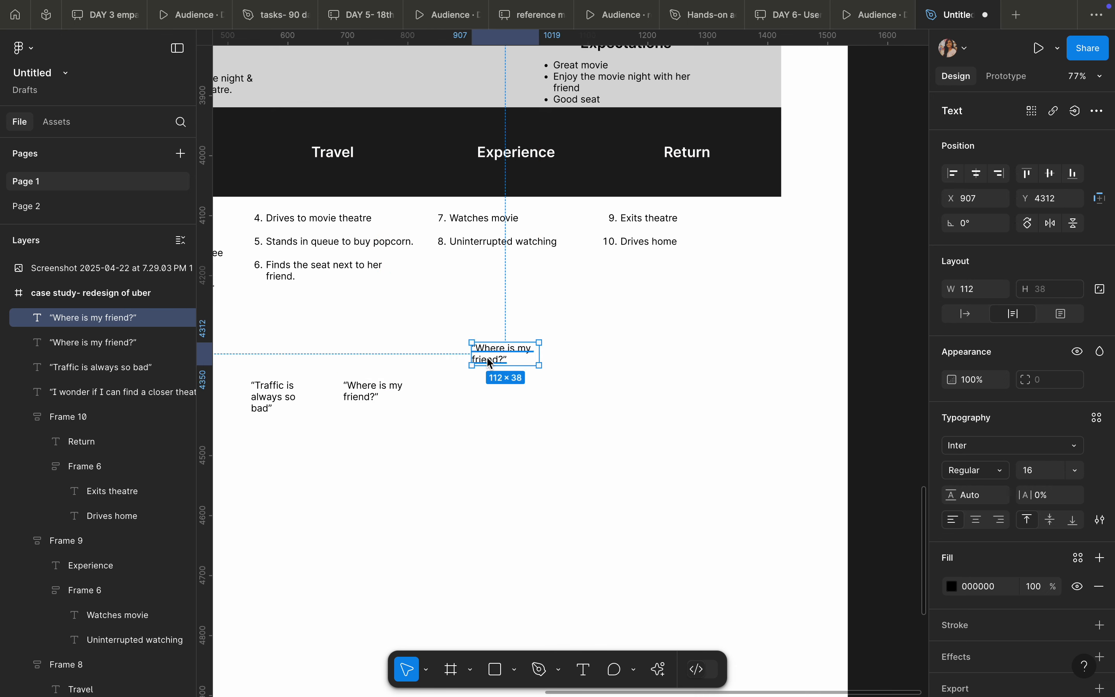
{"action": "double_click", "coordinate": [488, 356]}
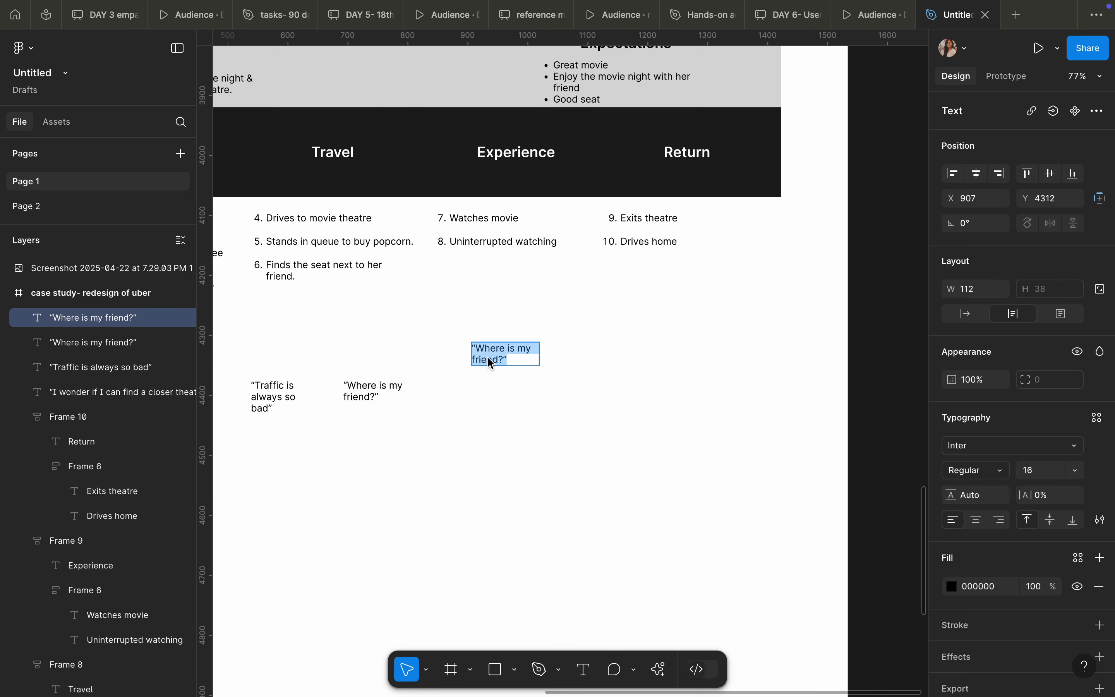
{"action": "type", "text": "::"}
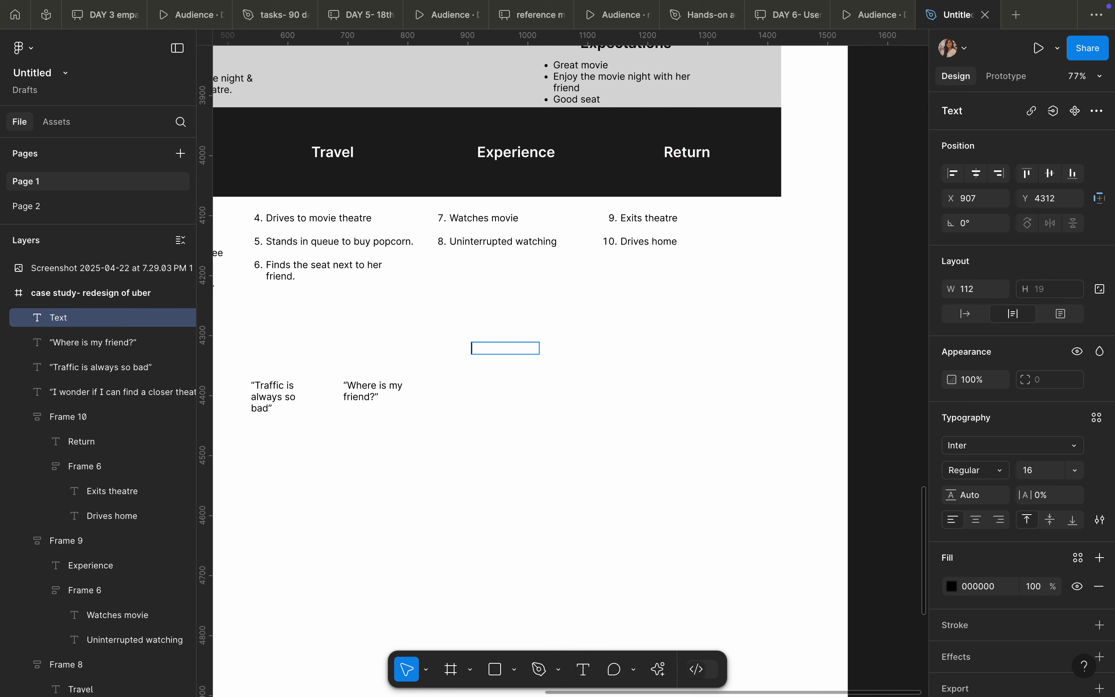
{"action": "type", "text": "“"}
{"action": "type", "text": "FIn"}
{"action": "type", "text": "ally i can relax”"}
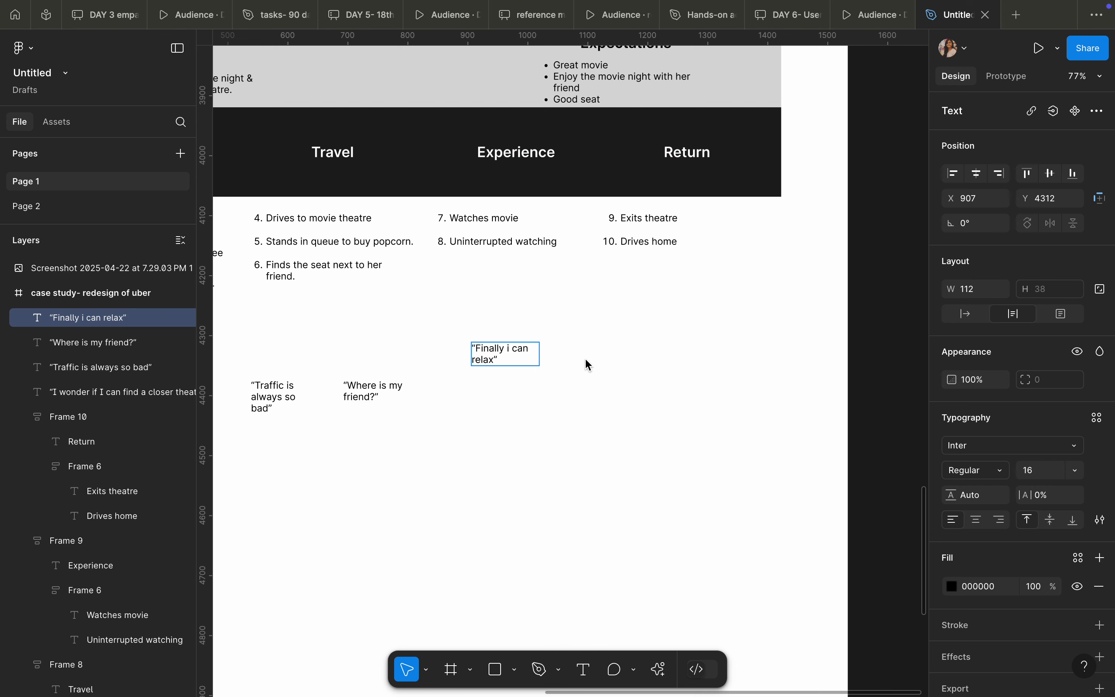
{"action": "key", "text": "Escape"}
- Move the “Finally i can relax” quote higher under "Experience" and place a copy under "Return" reading “where is my car”
{"action": "left_click_drag", "start_coordinate": [498, 342], "coordinate": [637, 372]}
{"action": "key", "text": "super+d"}
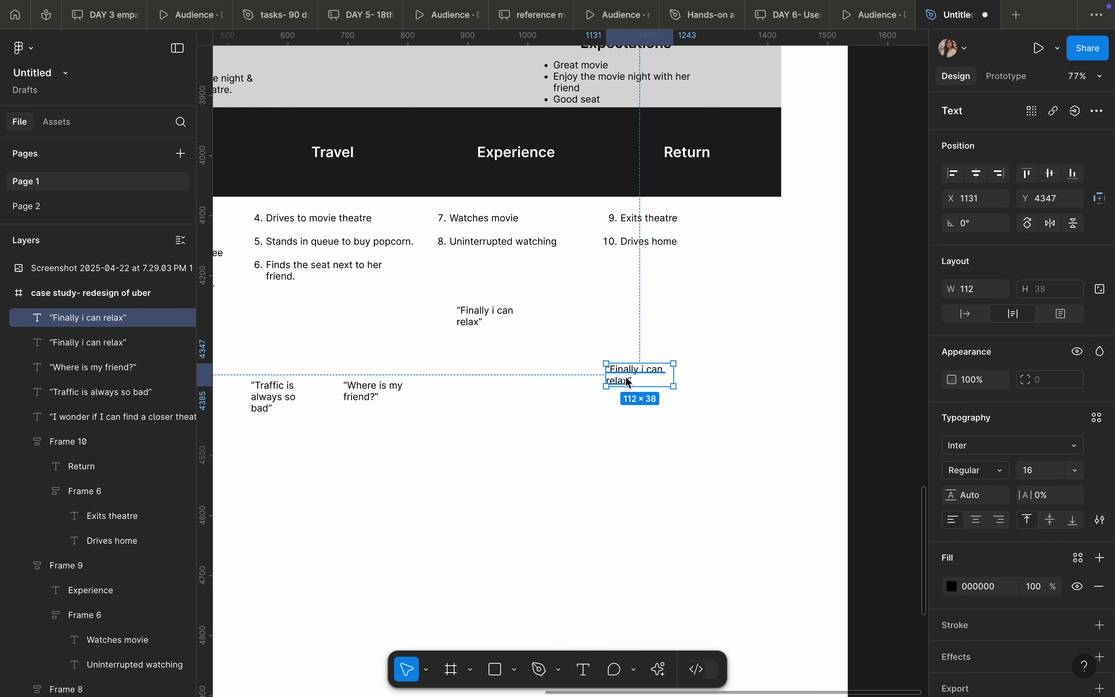
{"action": "double_click", "coordinate": [624, 377]}
{"action": "type", "text": "wher"}
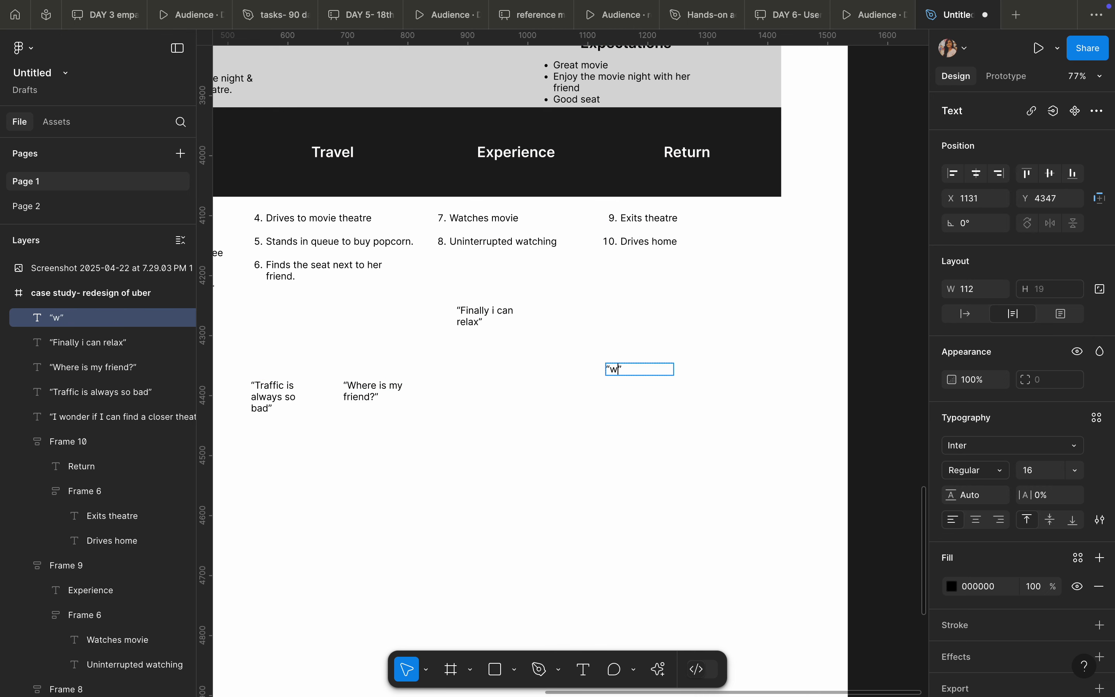
{"action": "type", "text": "e is my ca"}
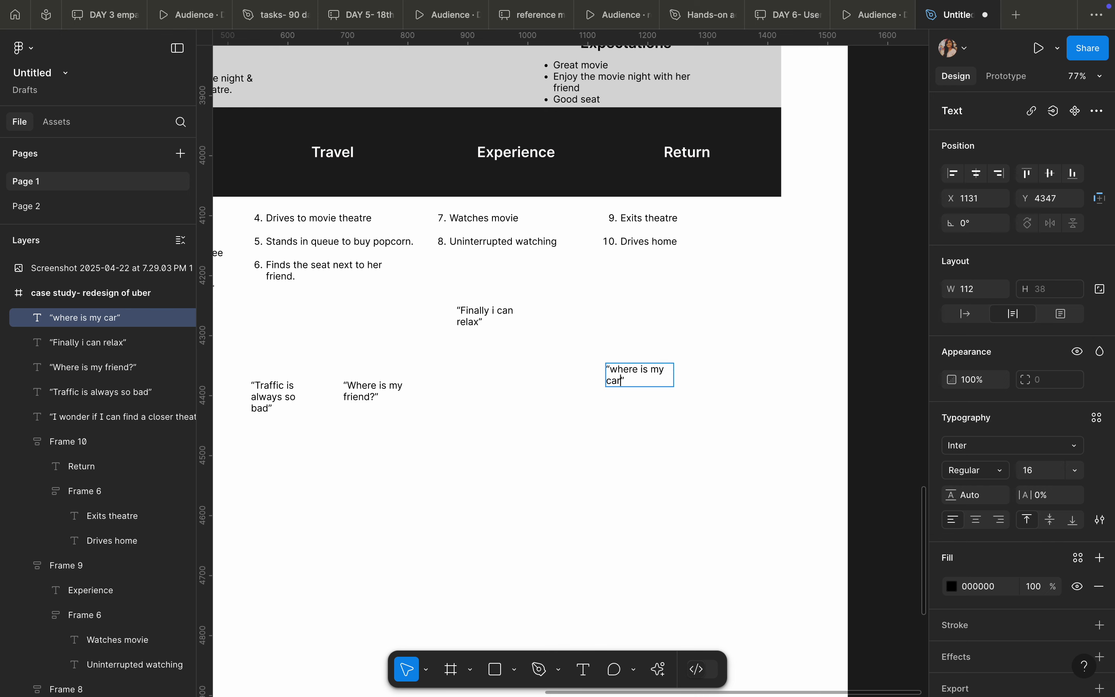
{"action": "type", "text": "r"}
{"action": "key", "text": "Escape"}
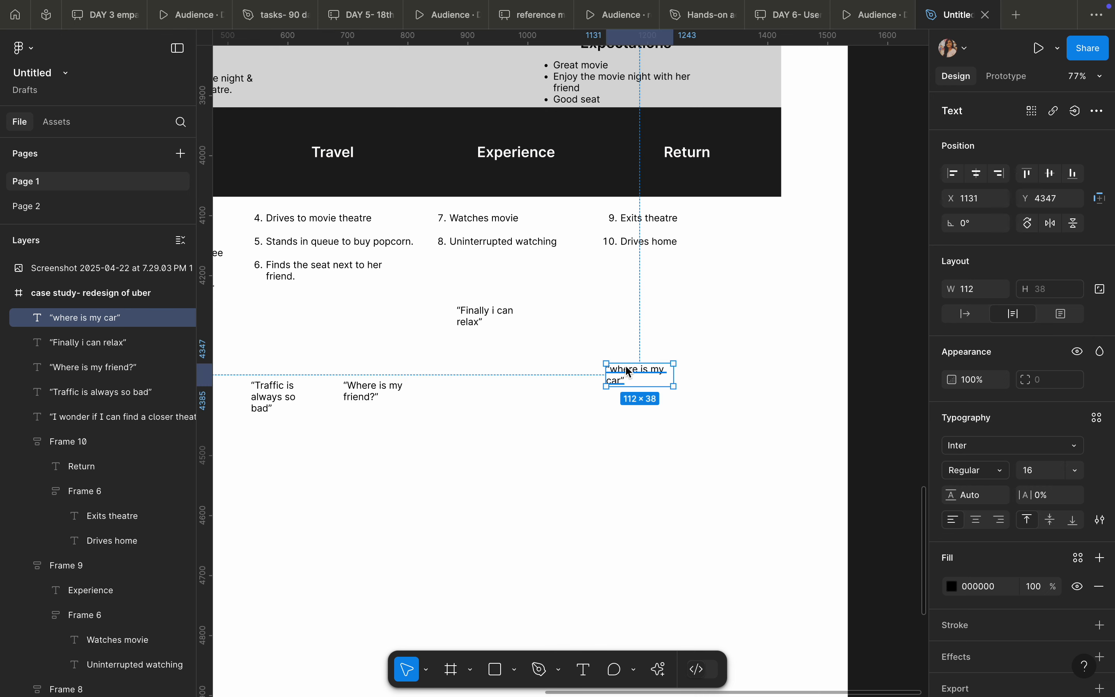
- Duplicate the “where is my car” quote beside itself, slightly higher, and change the copy's text to “Its already late”
{"action": "key", "text": "ctrl+d"}
{"action": "left_click_drag", "start_coordinate": [627, 367], "coordinate": [713, 361]}
{"action": "double_click", "coordinate": [713, 360]}
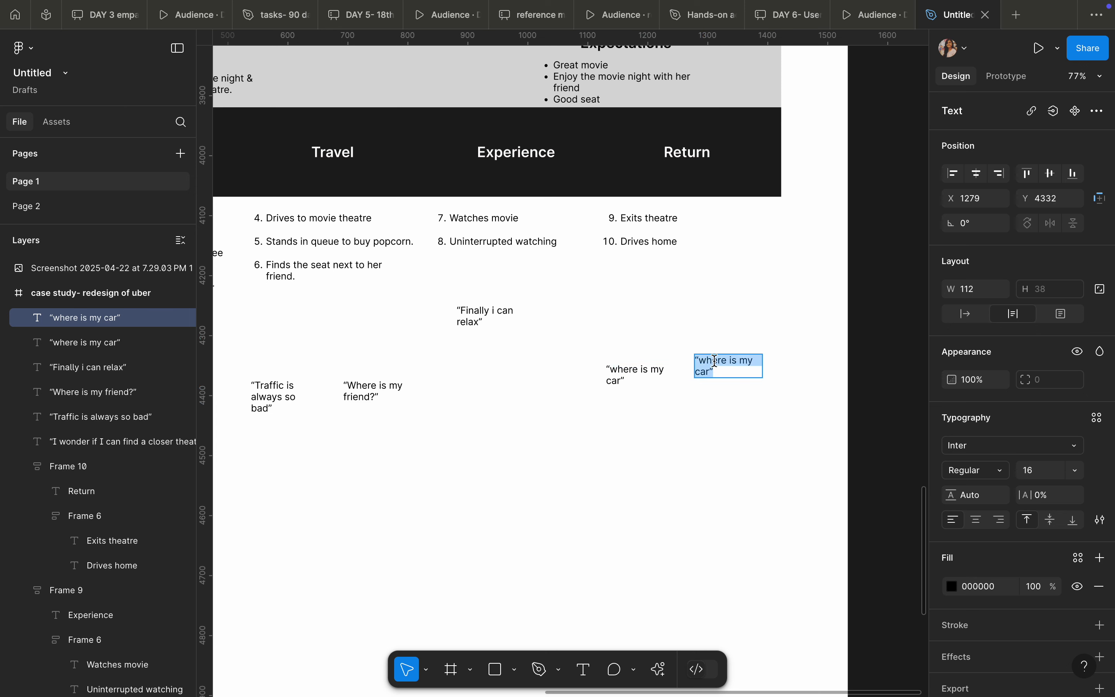
{"action": "type", "text": "“”"}
{"action": "key", "text": "Left"}
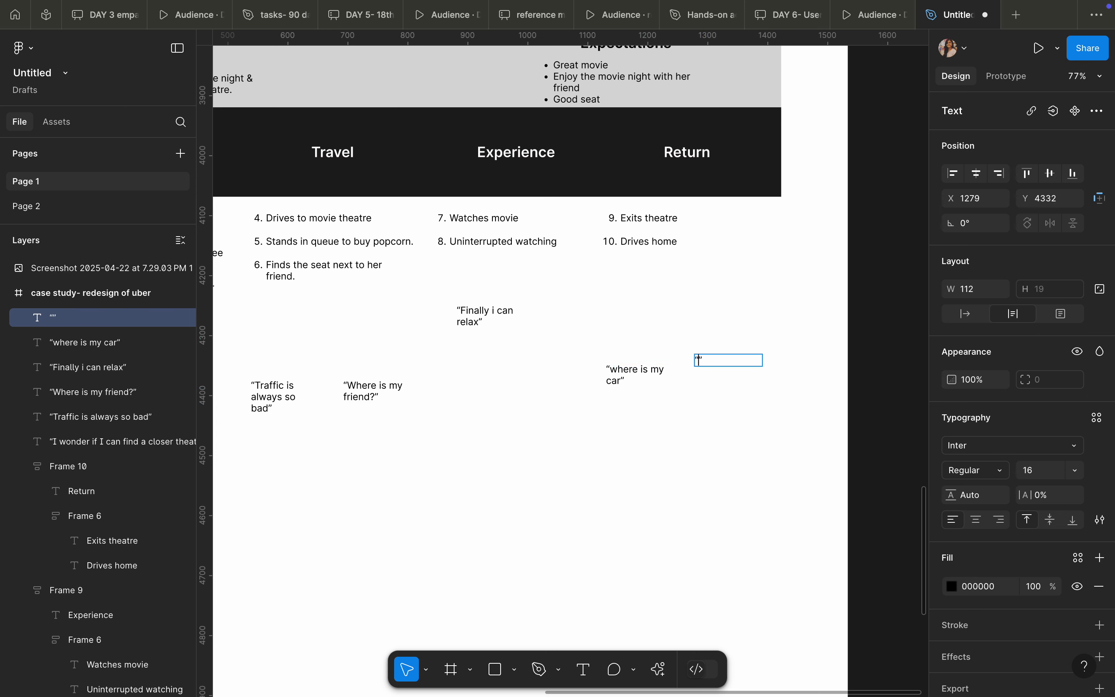
{"action": "type", "text": "Its already late"}
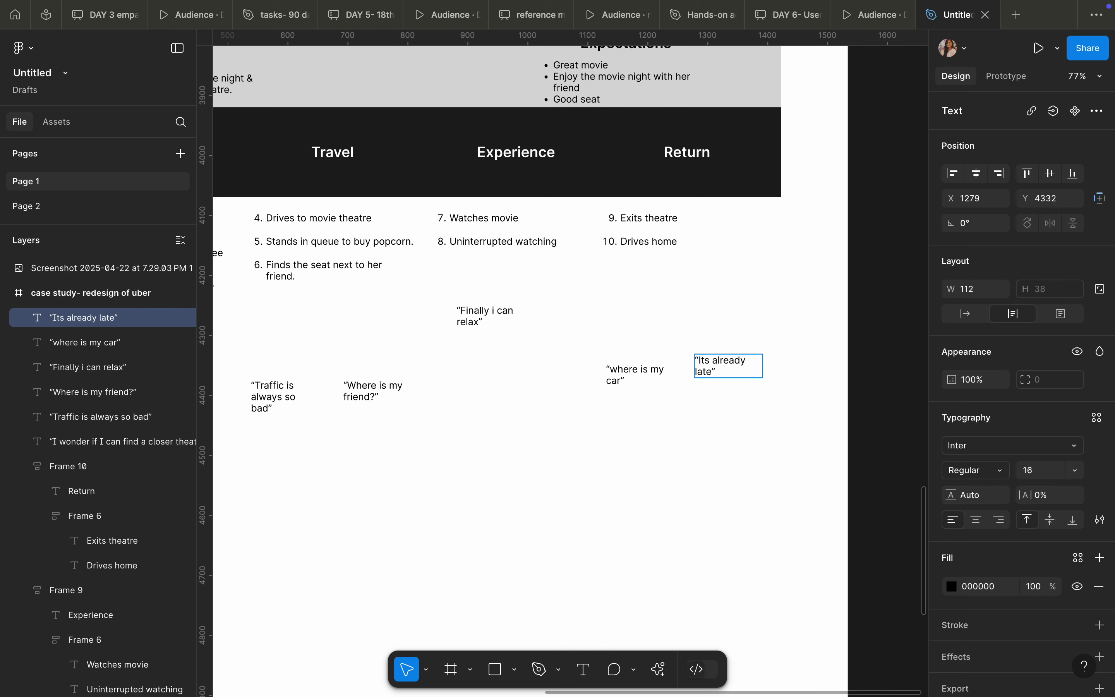
- Extend the “Its already late” quote under "Return" to read “Its already late now, I have to wake up early”
{"action": "type", "text": "now"}
{"action": "key", "text": "BackSpace"}
{"action": "key", "text": "BackSpace"}
{"action": "key", "text": "BackSpace"}
{"action": "type", "text": "now, I have to"}
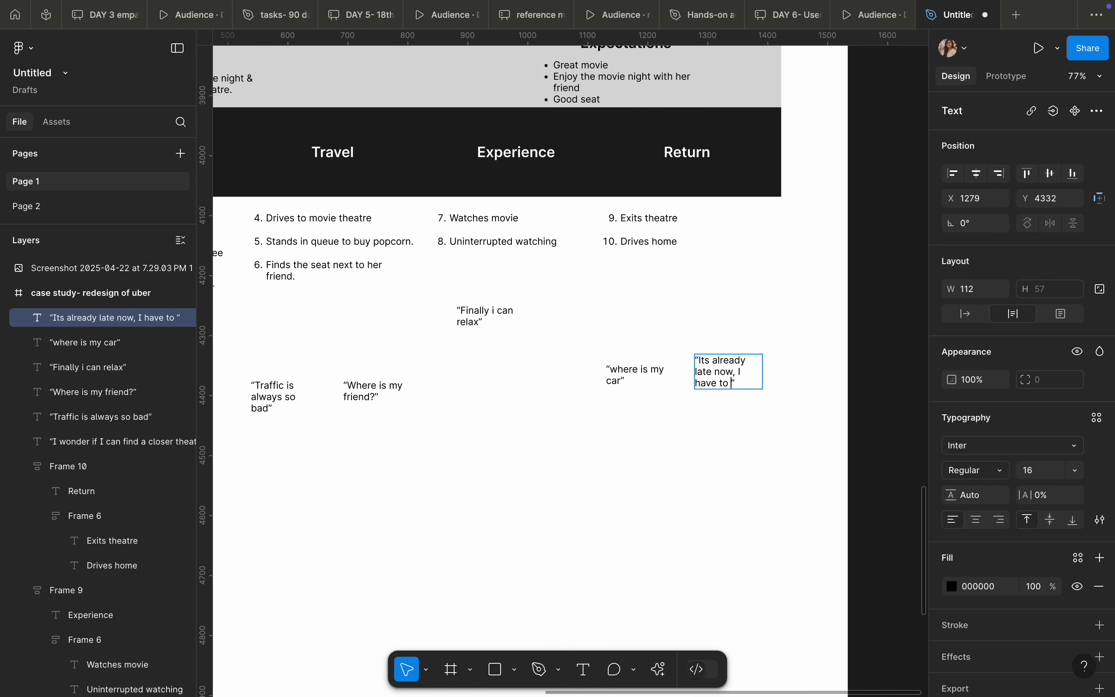
{"action": "type", "text": " wake up early"}
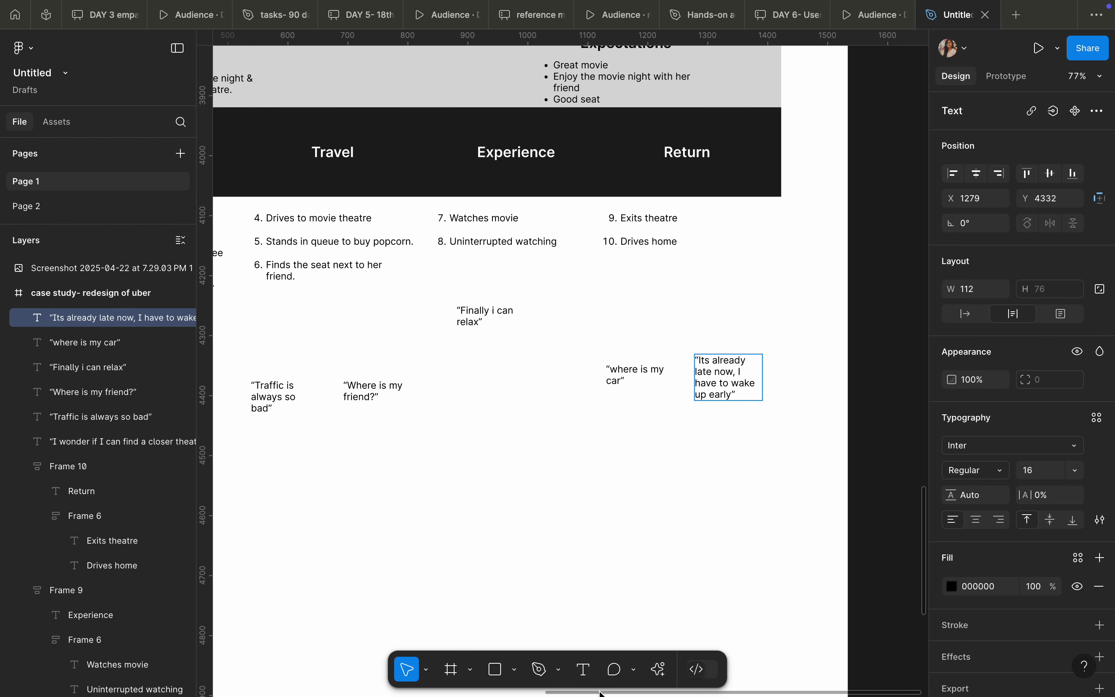
- Start a Pen path below "Decide", rising past the first quote, dipping across “Traffic is always so bad” and reaching “Where is my friend?”
{"action": "scroll", "coordinate": [542, 672], "scroll_direction": "left", "scroll_amount": 5}
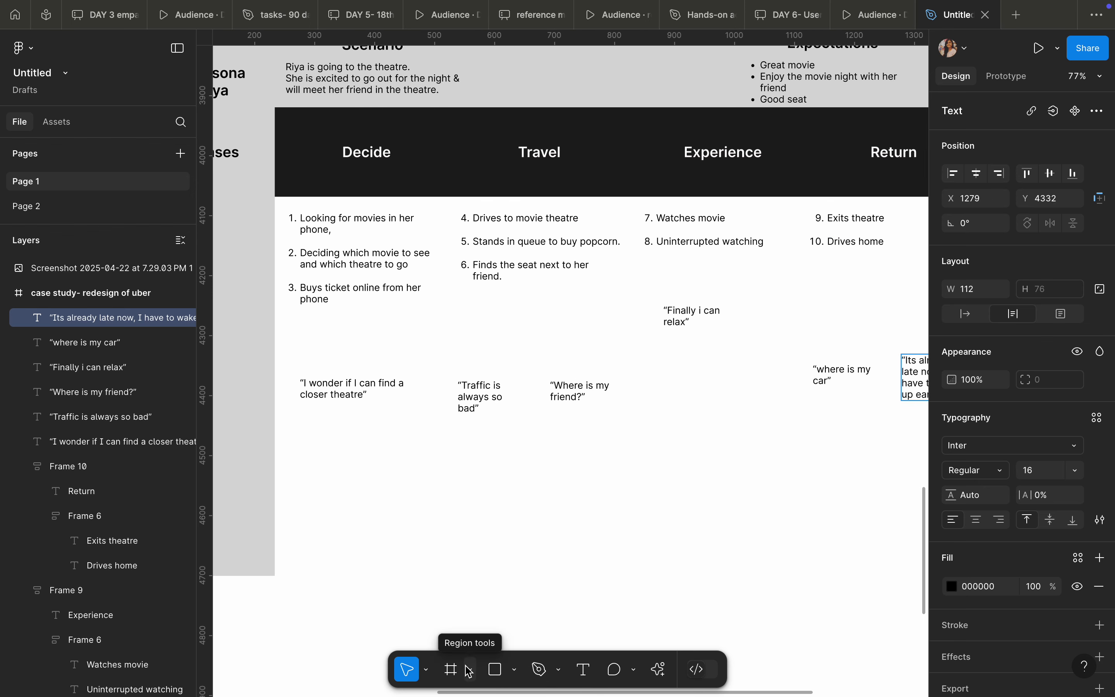
{"action": "left_click", "coordinate": [539, 669]}
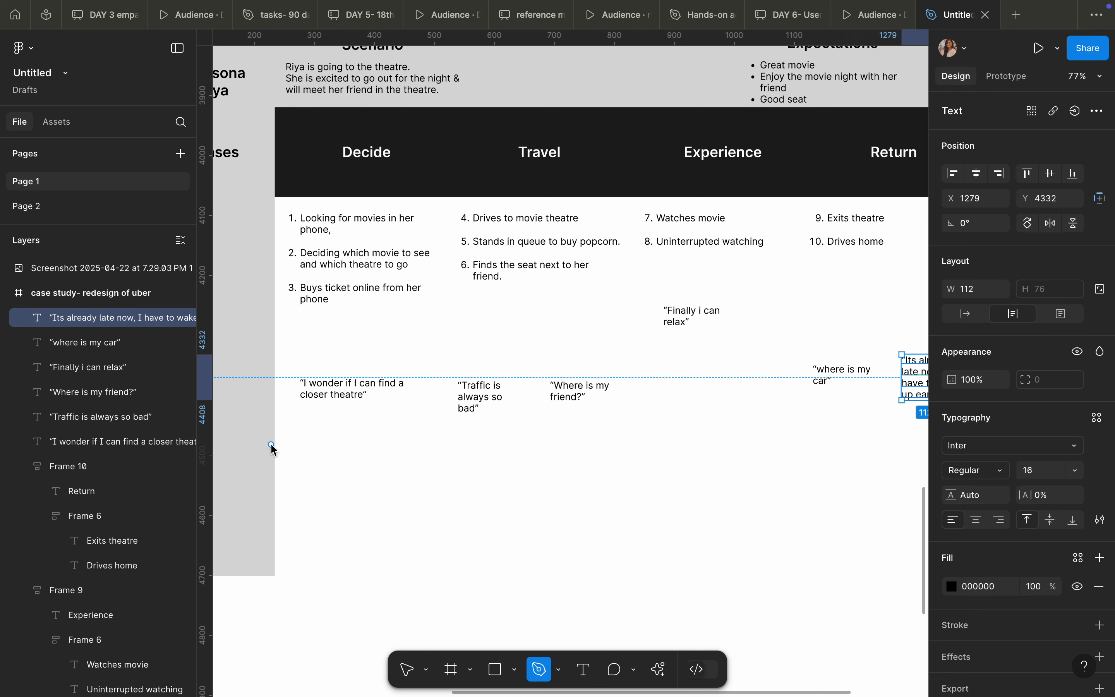
{"action": "left_click", "coordinate": [290, 452]}
{"action": "key", "text": "Escape"}
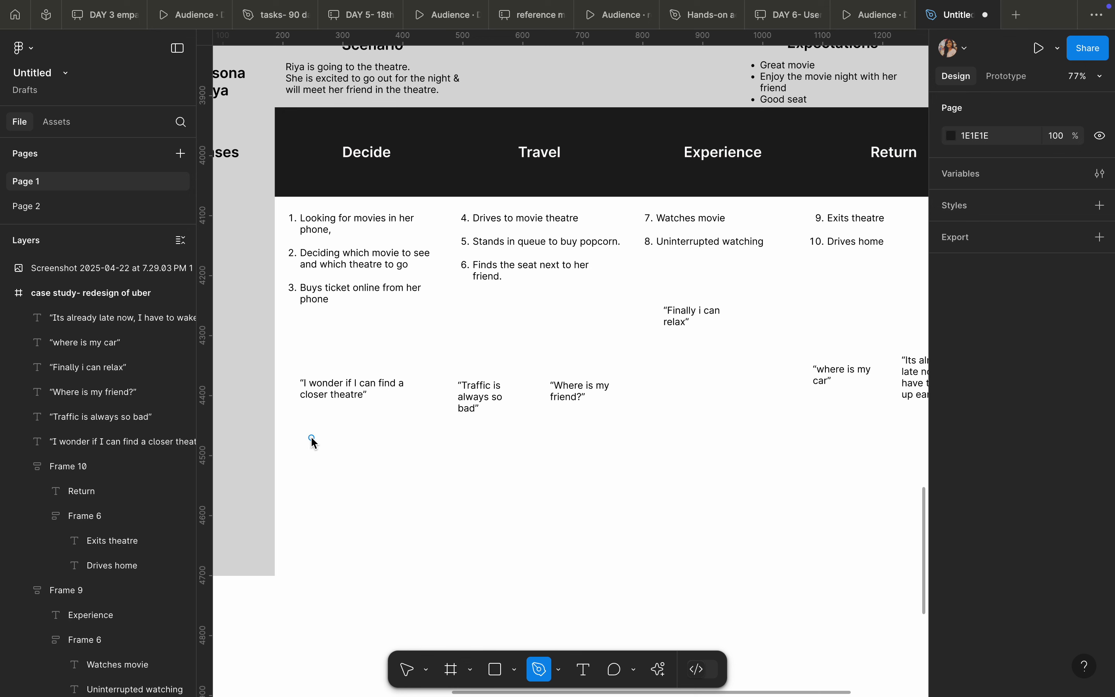
{"action": "left_click", "coordinate": [295, 449]}
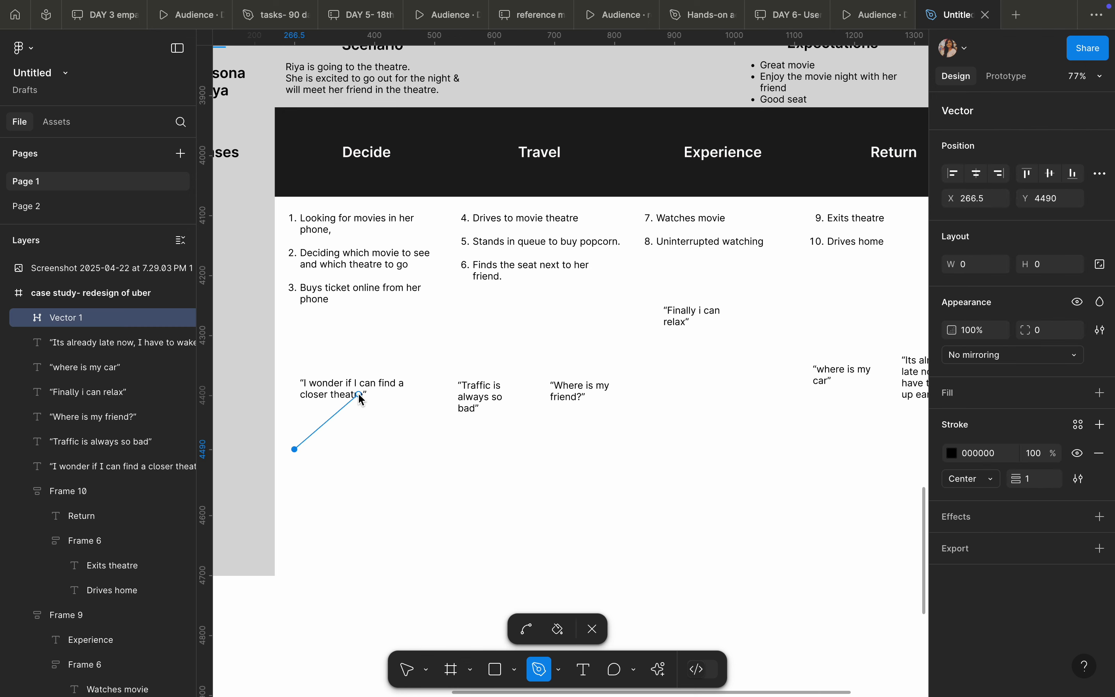
{"action": "left_click", "coordinate": [352, 406]}
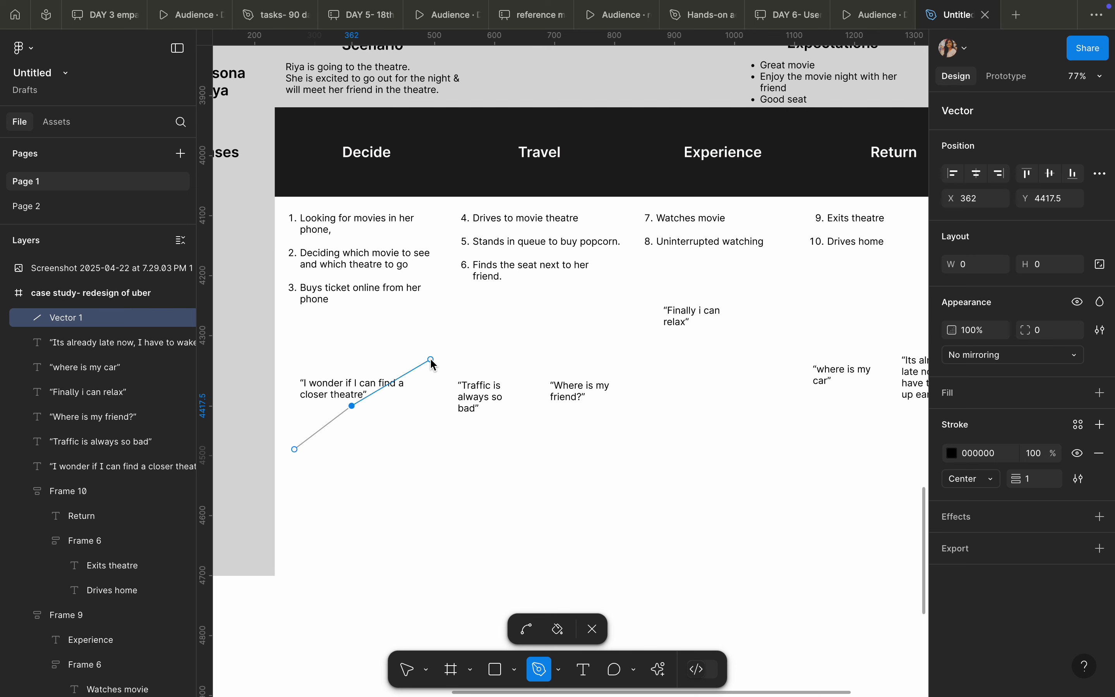
{"action": "left_click", "coordinate": [428, 356]}
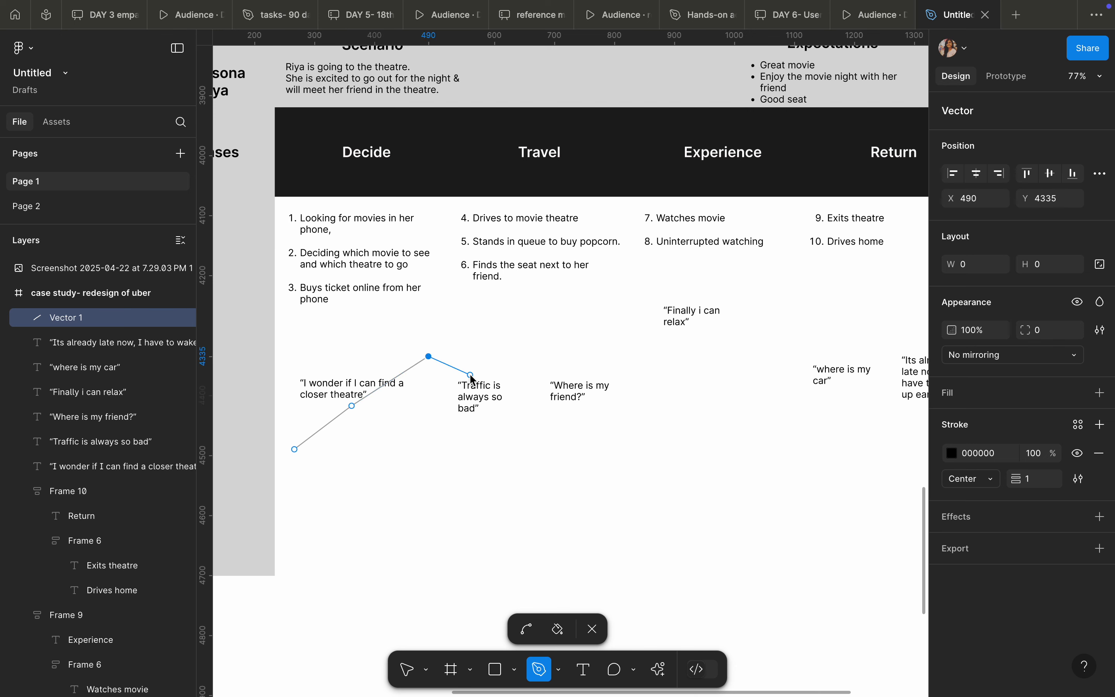
{"action": "left_click", "coordinate": [477, 371]}
{"action": "left_click", "coordinate": [509, 406]}
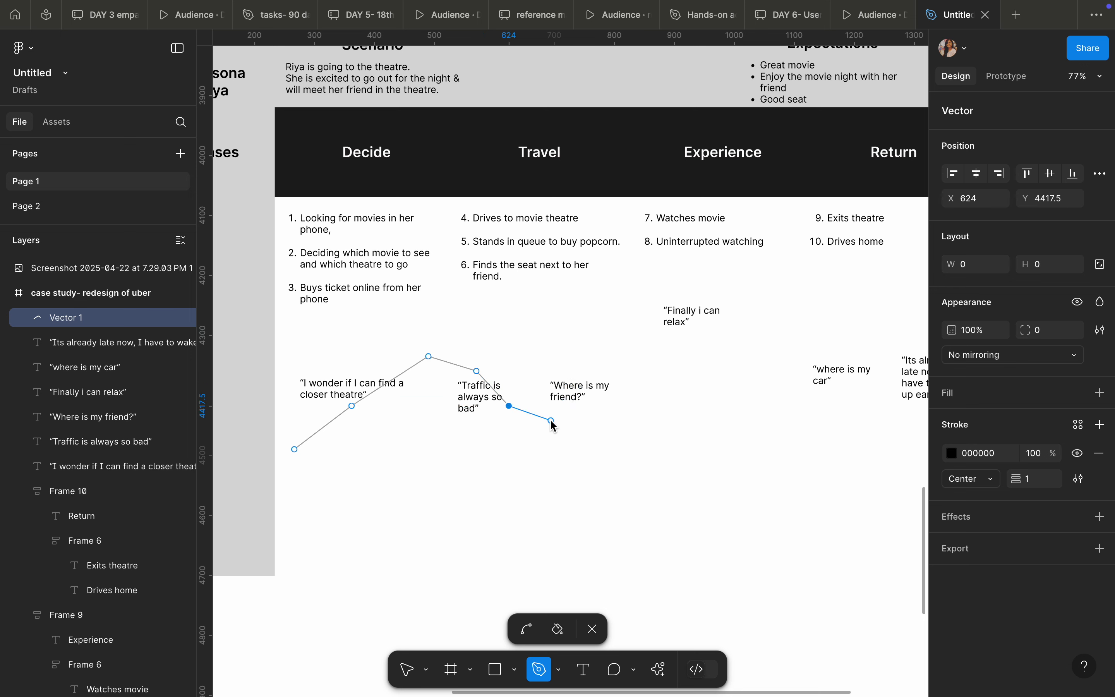
{"action": "left_click", "coordinate": [542, 406]}
{"action": "left_click", "coordinate": [568, 390]}
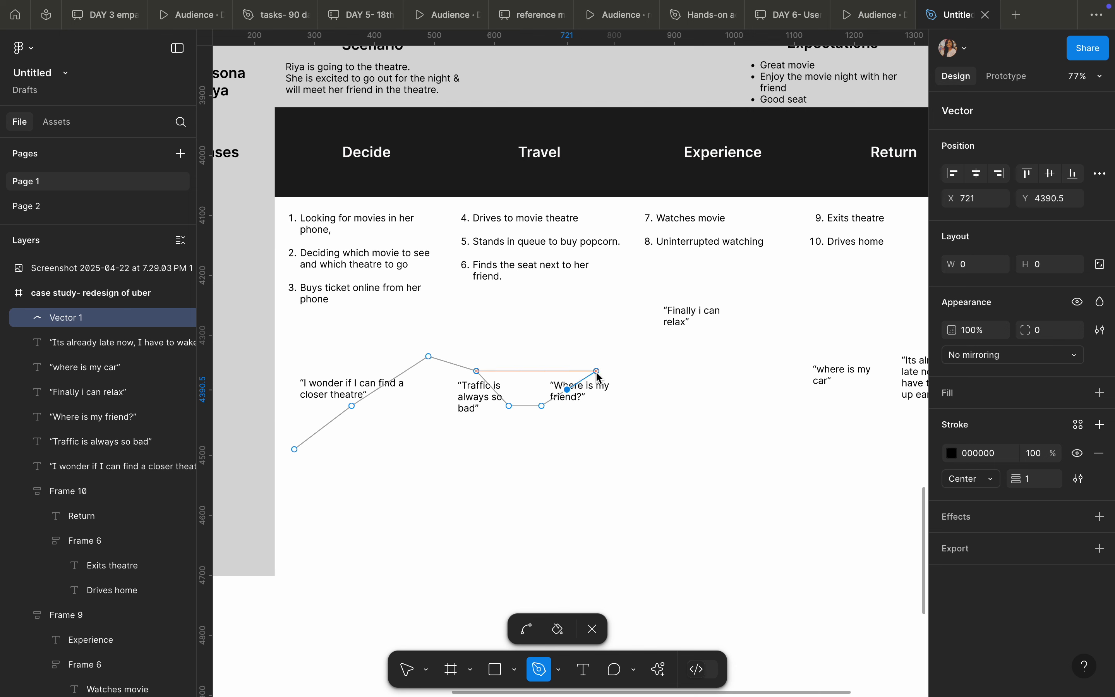
- Continue the path over a peak under "Experience", through a curved dip under "Return" and up to the last quote, about 1037 × 310 overall
{"action": "left_click", "coordinate": [659, 320]}
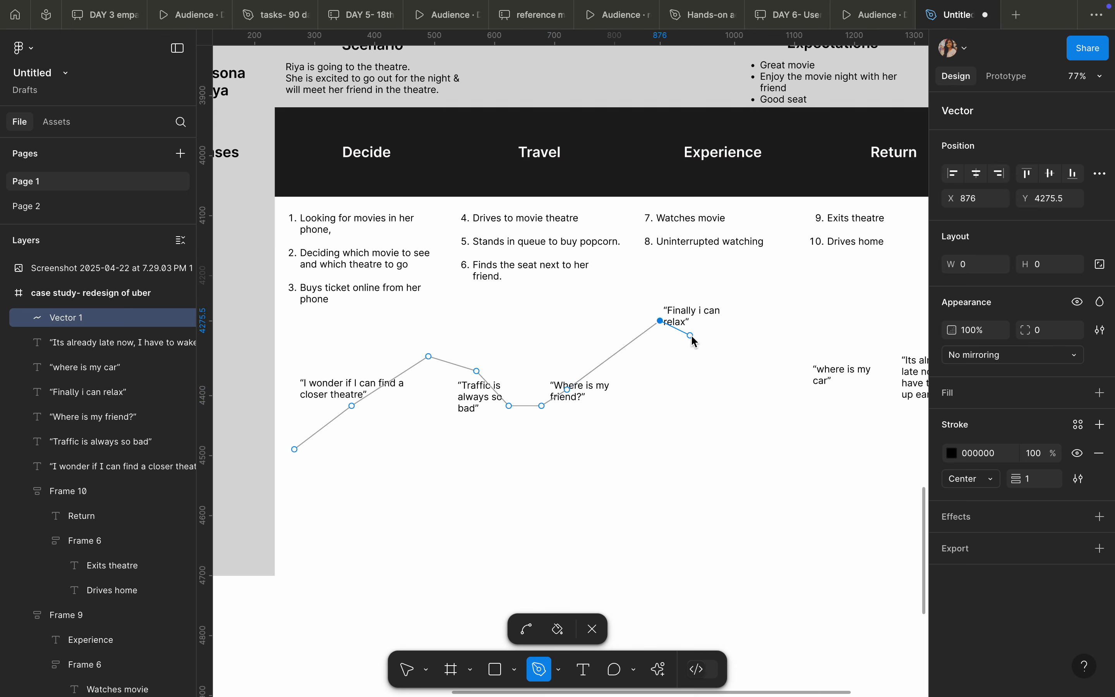
{"action": "left_click", "coordinate": [746, 291]}
{"action": "left_click", "coordinate": [787, 320]}
{"action": "left_click", "coordinate": [808, 391]}
{"action": "scroll", "coordinate": [850, 396], "scroll_direction": "down", "scroll_amount": 2}
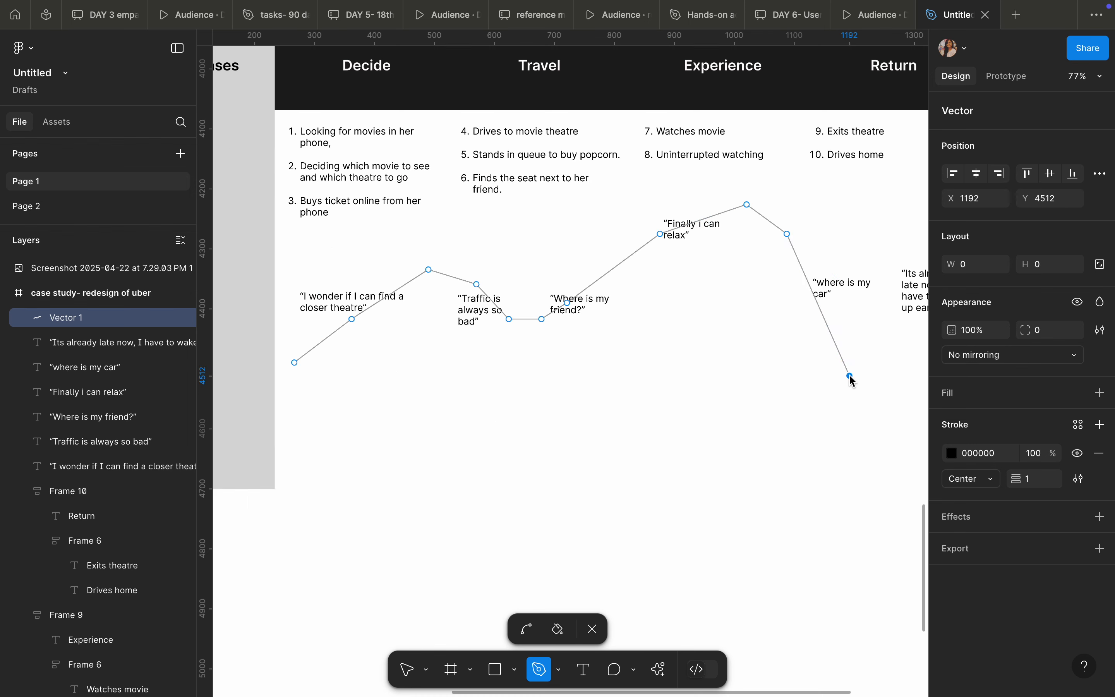
{"action": "left_click_drag", "start_coordinate": [850, 463], "coordinate": [850, 389]}
{"action": "left_click_drag", "start_coordinate": [916, 346], "coordinate": [864, 458]}
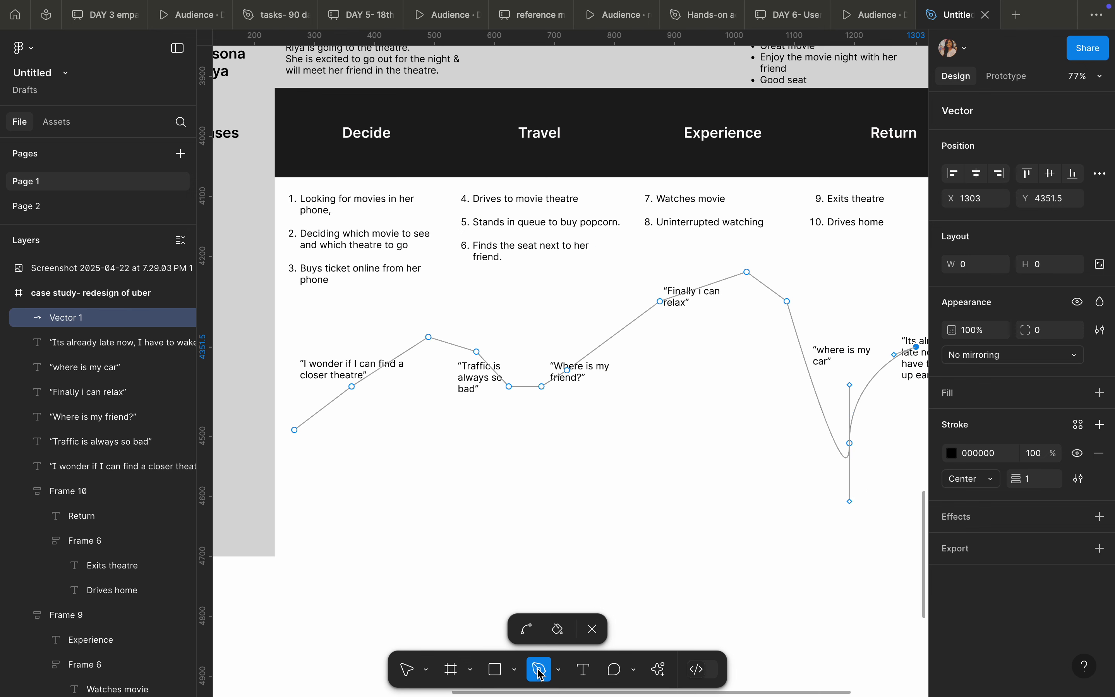
{"action": "left_click", "coordinate": [593, 629]}
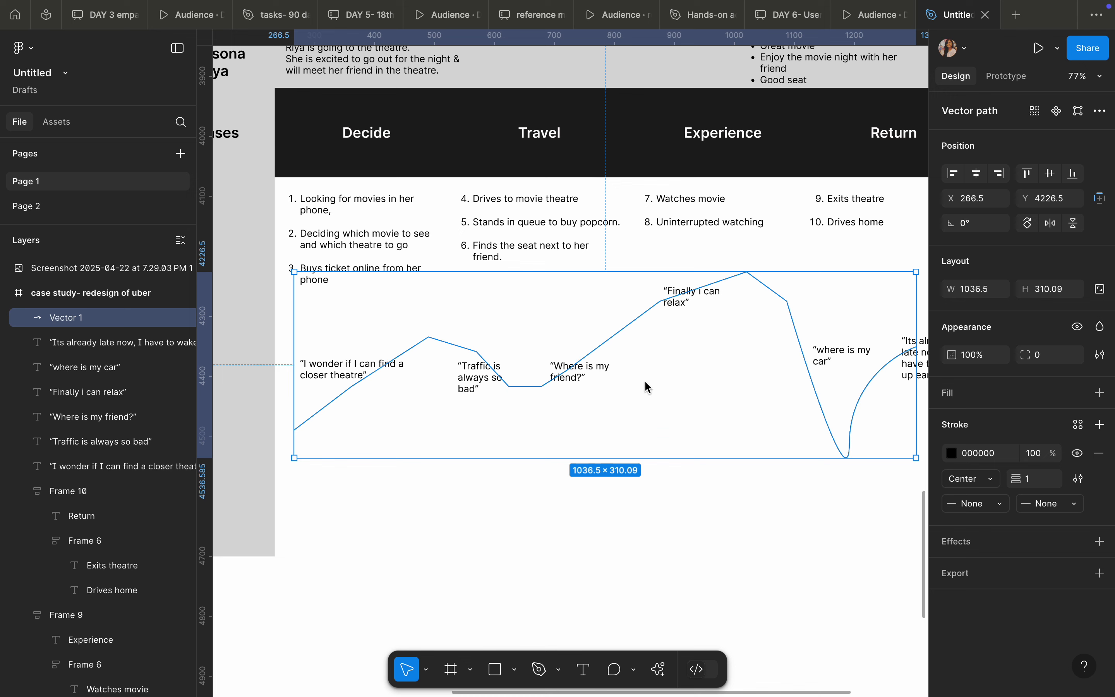
- Bend the journey line's peaks under "Experience" and between "Decide" and "Travel" into smooth curves, and finish the path edit
{"action": "double_click", "coordinate": [587, 355]}
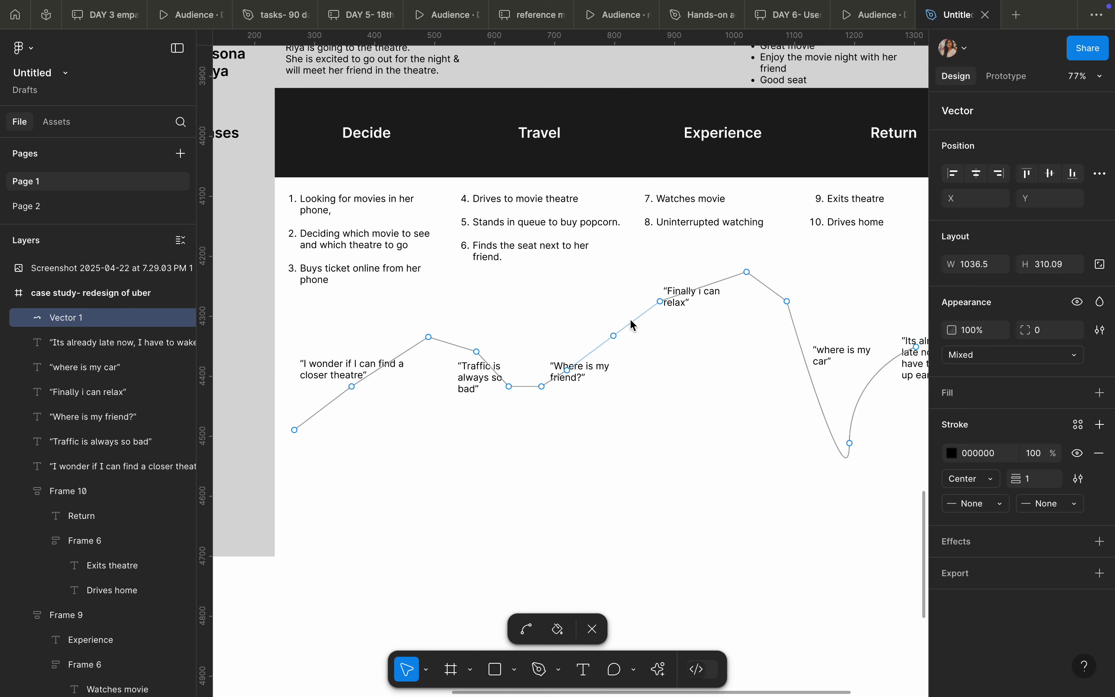
{"action": "left_click", "coordinate": [747, 272]}
{"action": "left_click", "coordinate": [528, 629]}
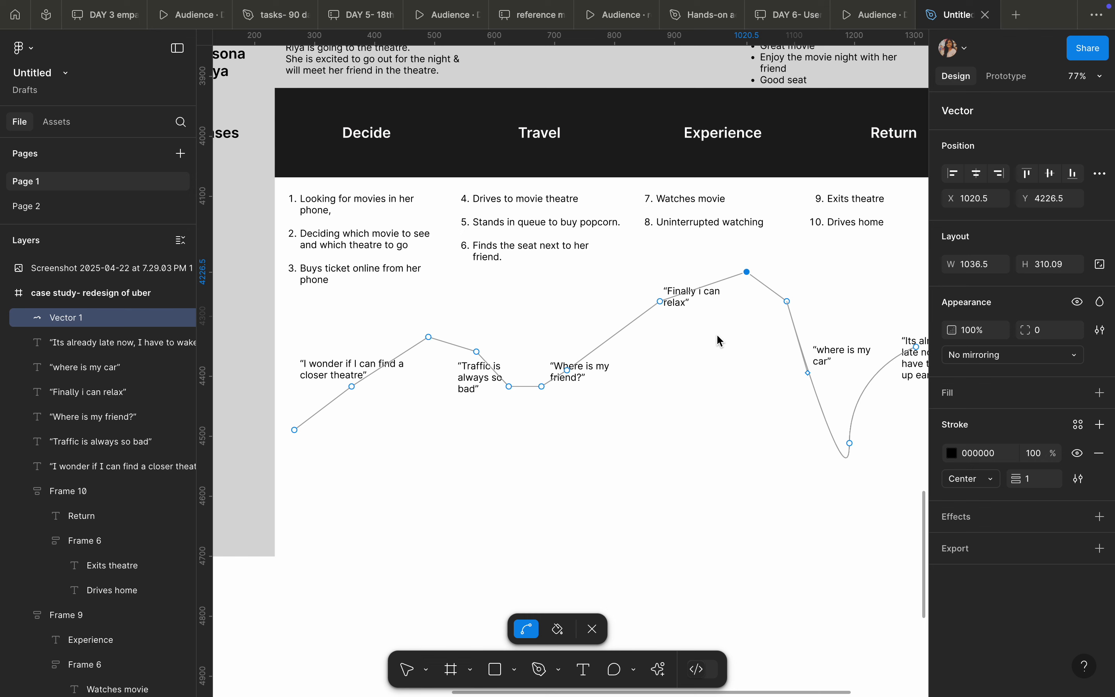
{"action": "left_click_drag", "start_coordinate": [747, 272], "coordinate": [774, 280]}
{"action": "scroll", "coordinate": [510, 386], "scroll_direction": "down", "scroll_amount": 5}
{"action": "scroll", "coordinate": [456, 211], "scroll_direction": "up", "scroll_amount": 3}
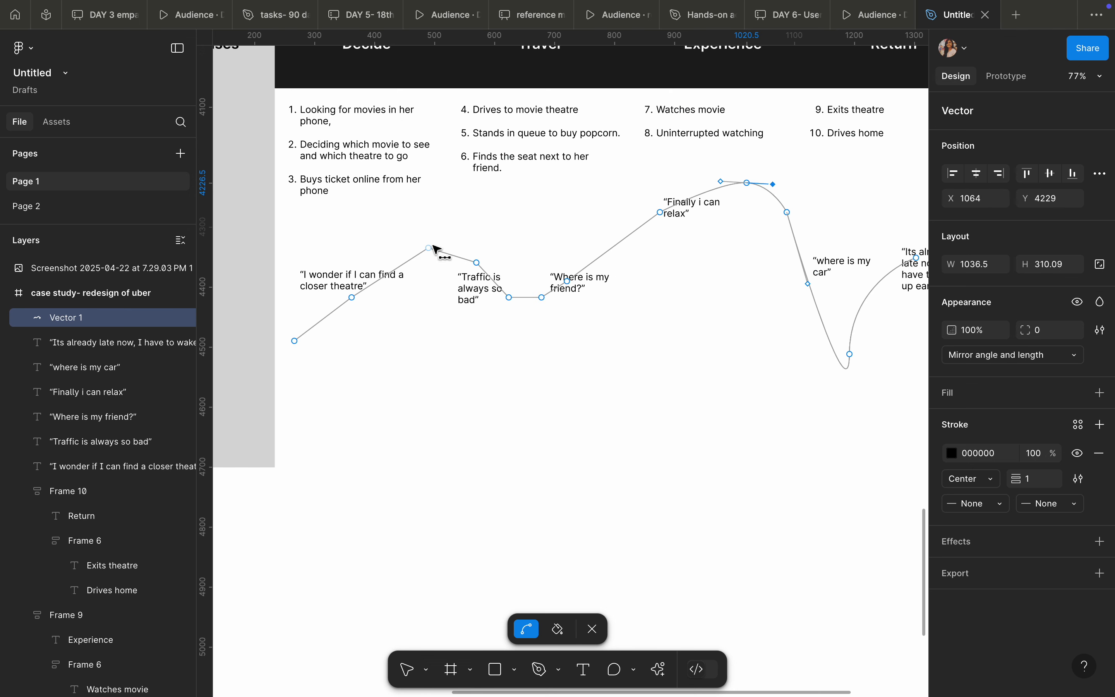
{"action": "left_click_drag", "start_coordinate": [430, 249], "coordinate": [468, 243]}
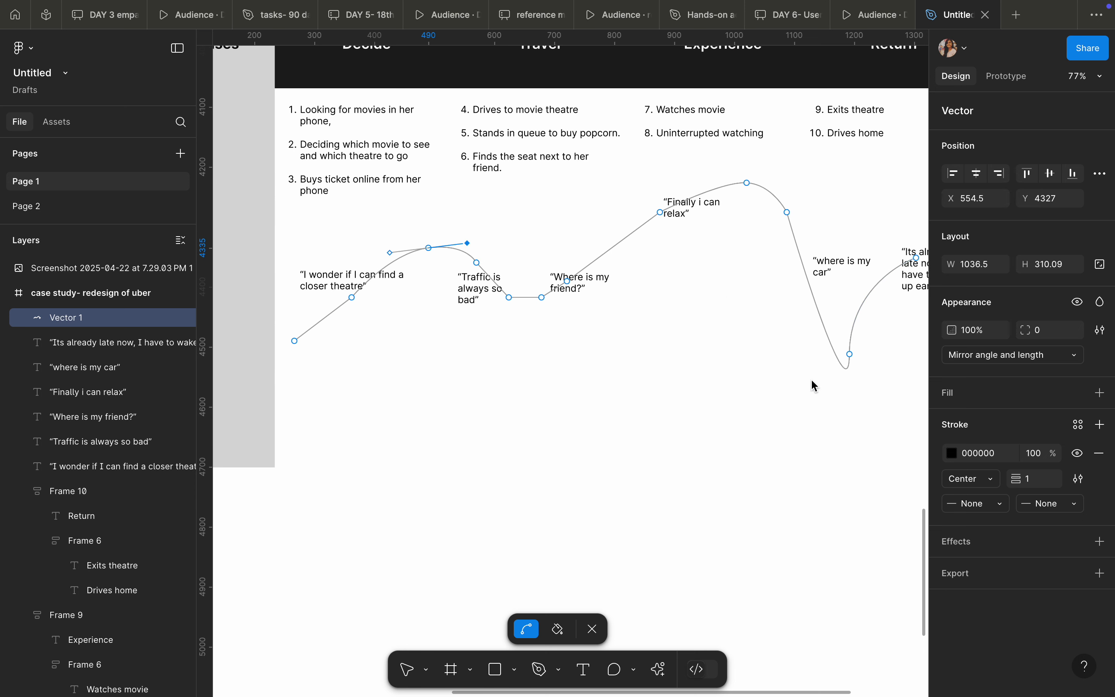
{"action": "key", "text": "Escape"}
{"action": "left_click", "coordinate": [693, 407]}
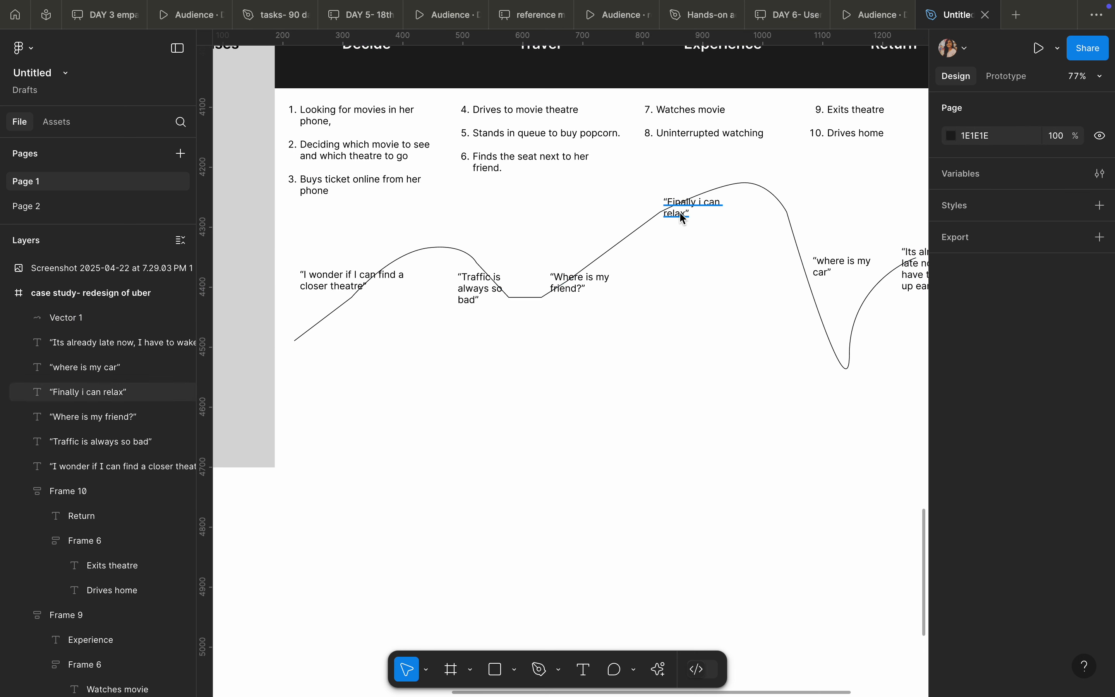
{"action": "left_click", "coordinate": [738, 184]}
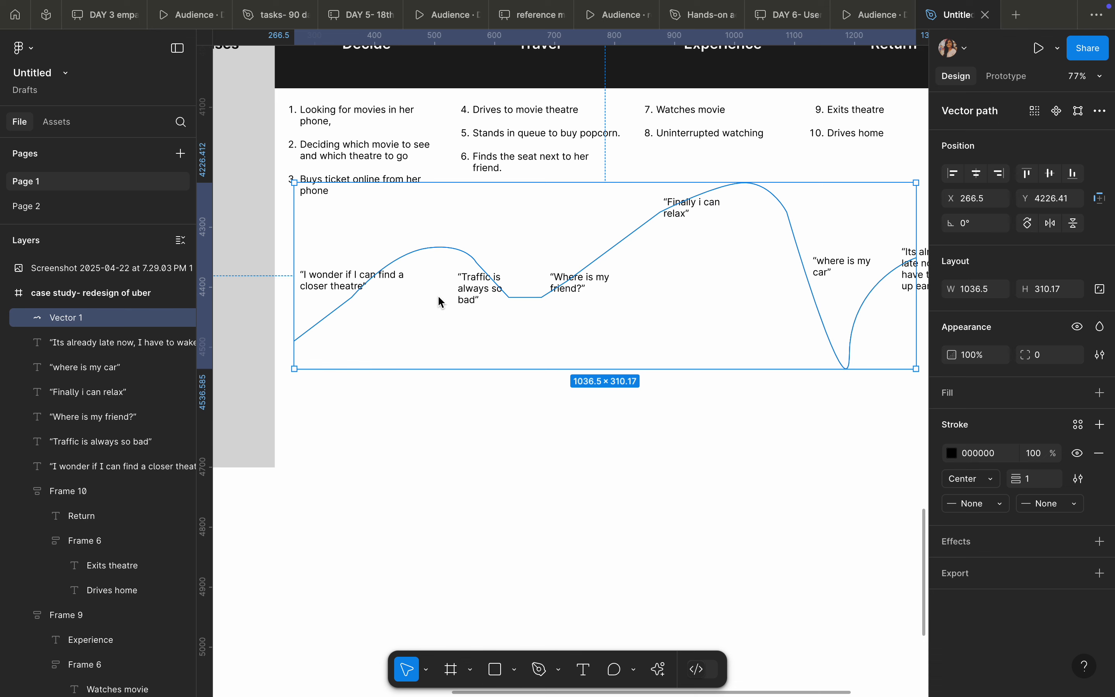
{"action": "left_click", "coordinate": [441, 612]}
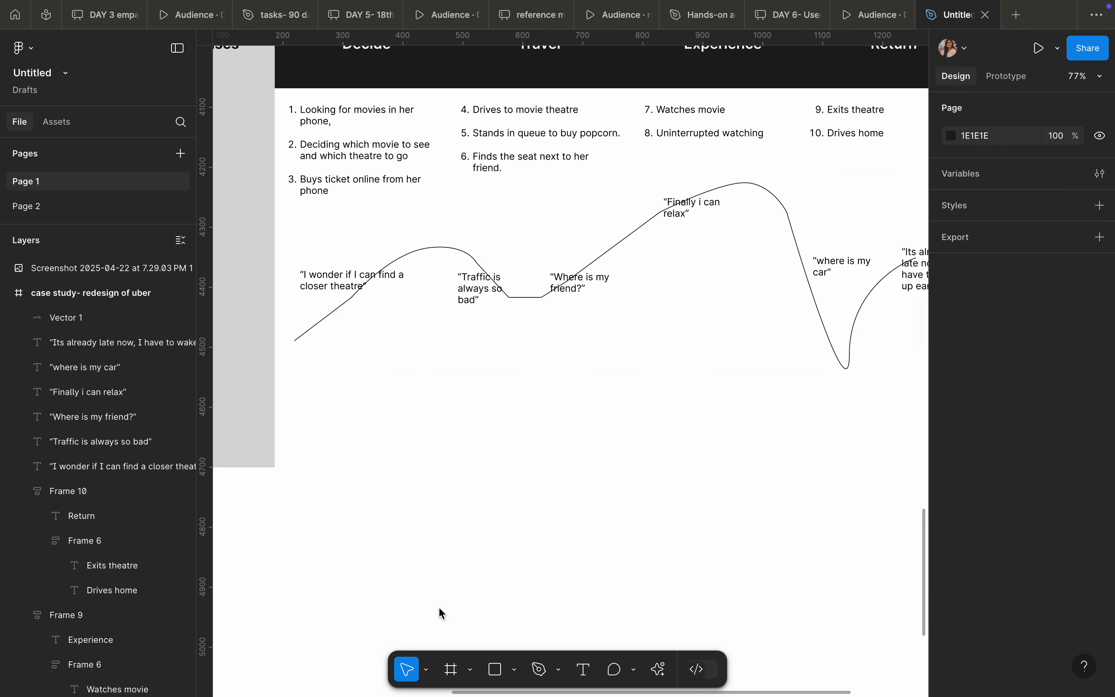
- Add the number label "1" and place it just below the starting point of the journey line
{"action": "left_click", "coordinate": [581, 670]}
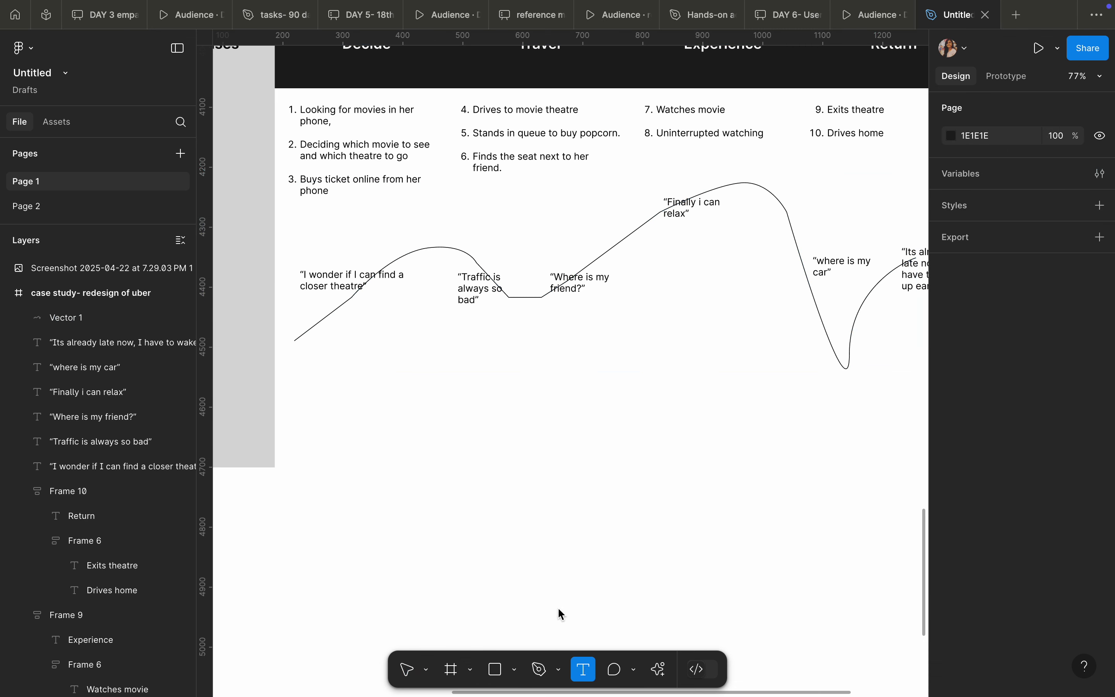
{"action": "left_click", "coordinate": [325, 326]}
{"action": "type", "text": "1"}
{"action": "left_click_drag", "start_coordinate": [326, 330], "coordinate": [288, 349]}
{"action": "scroll", "coordinate": [289, 348], "scroll_direction": "down", "scroll_amount": 3}
{"action": "scroll", "coordinate": [291, 355], "scroll_direction": "up", "scroll_amount": 6}
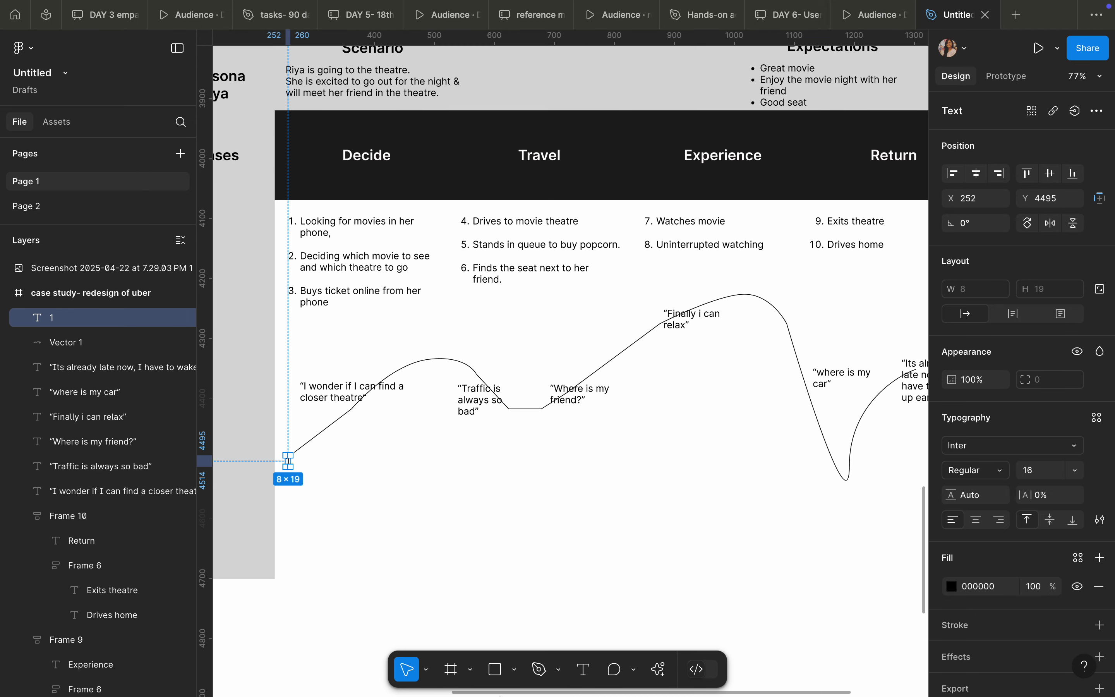
{"action": "mouse_move", "coordinate": [500, 696]}
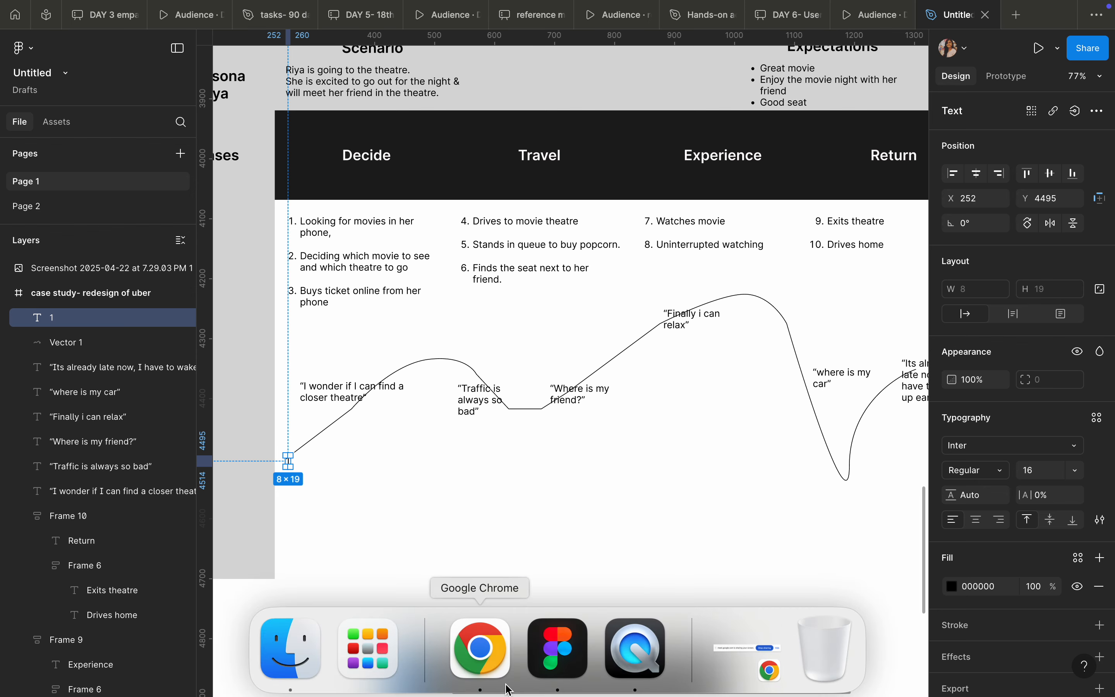
{"action": "left_click", "coordinate": [782, 328]}
{"action": "scroll", "coordinate": [788, 326], "scroll_direction": "down", "scroll_amount": 3}
{"action": "scroll", "coordinate": [788, 325], "scroll_direction": "up", "scroll_amount": 3}
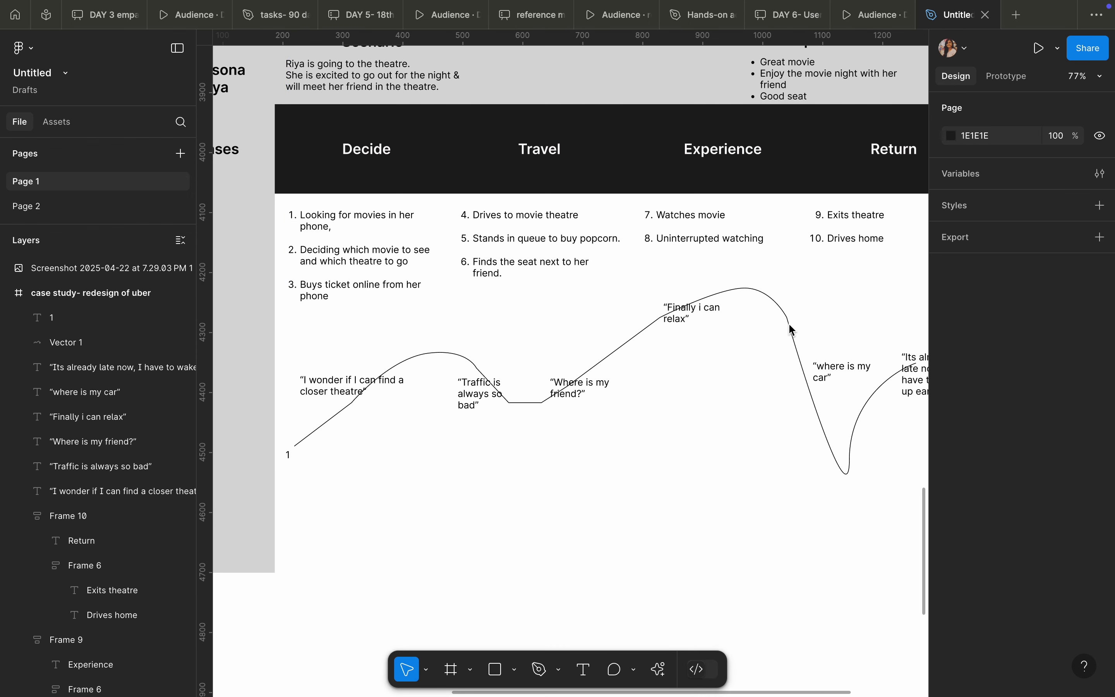
{"action": "scroll", "coordinate": [792, 329], "scroll_direction": "down", "scroll_amount": 1}
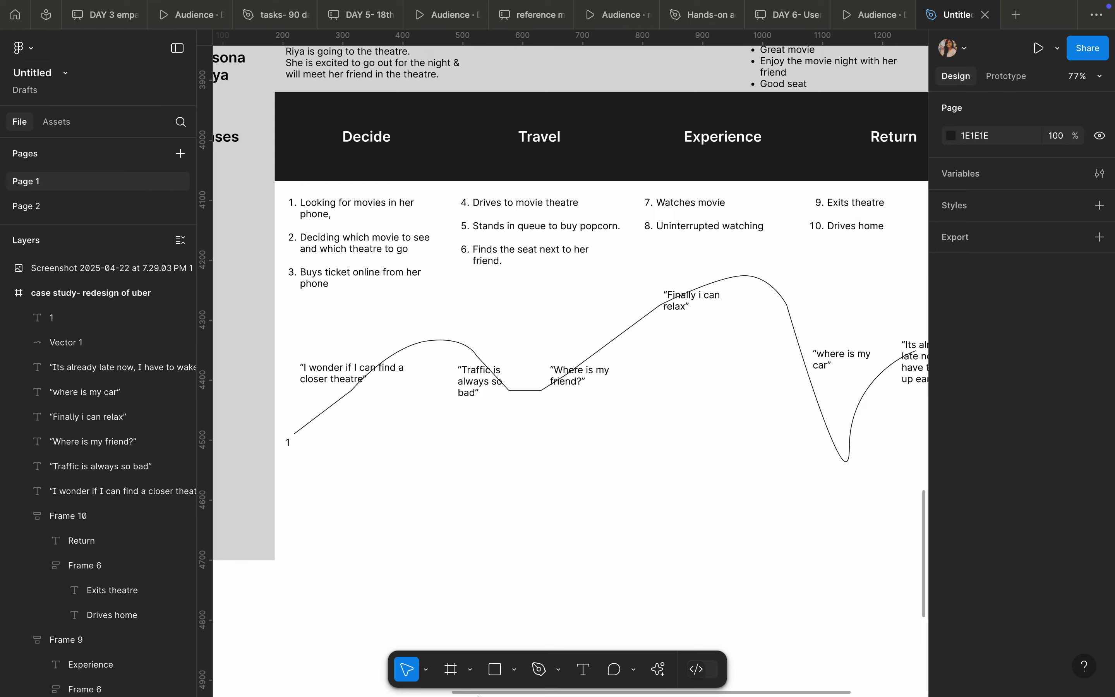
- Switch to Google Chrome and search for images of "user journey mapping highs and lows" in a new tab
{"action": "mouse_move", "coordinate": [479, 694]}
{"action": "left_click", "coordinate": [479, 652]}
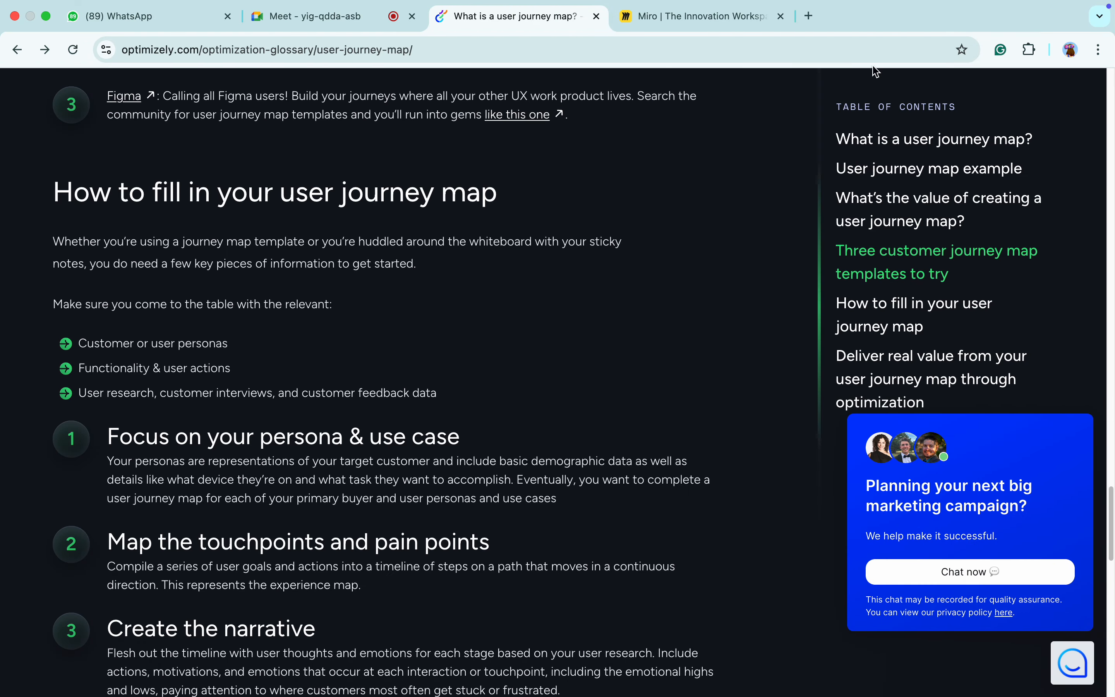
{"action": "left_click", "coordinate": [808, 16]}
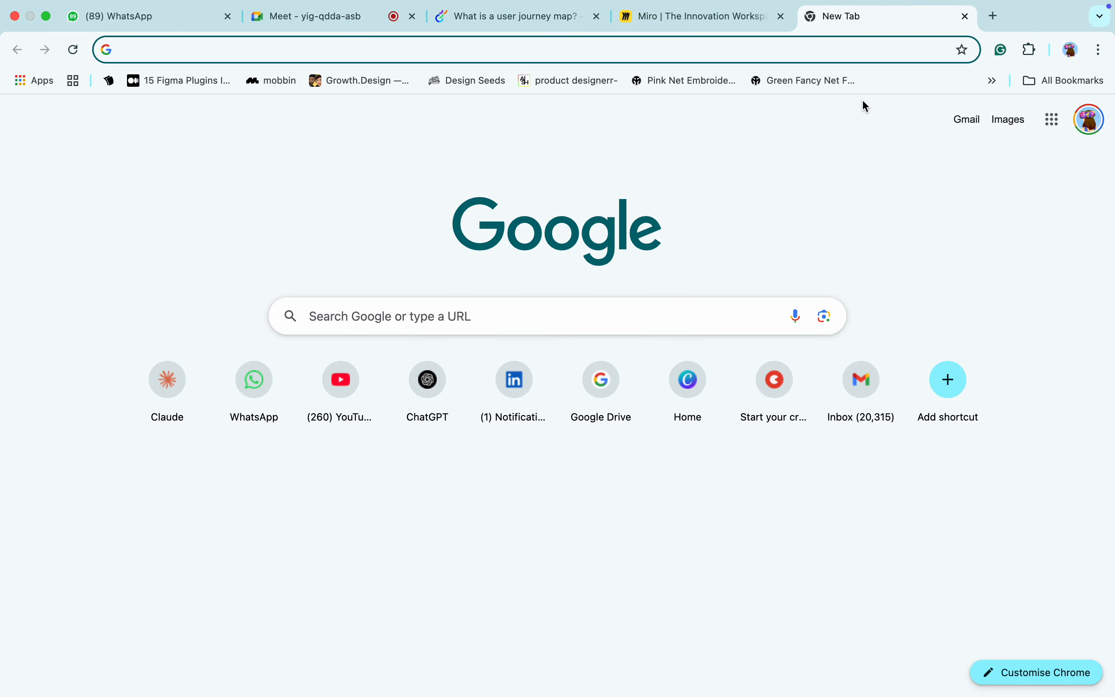
{"action": "type", "text": "user journey mapping highs and lows"}
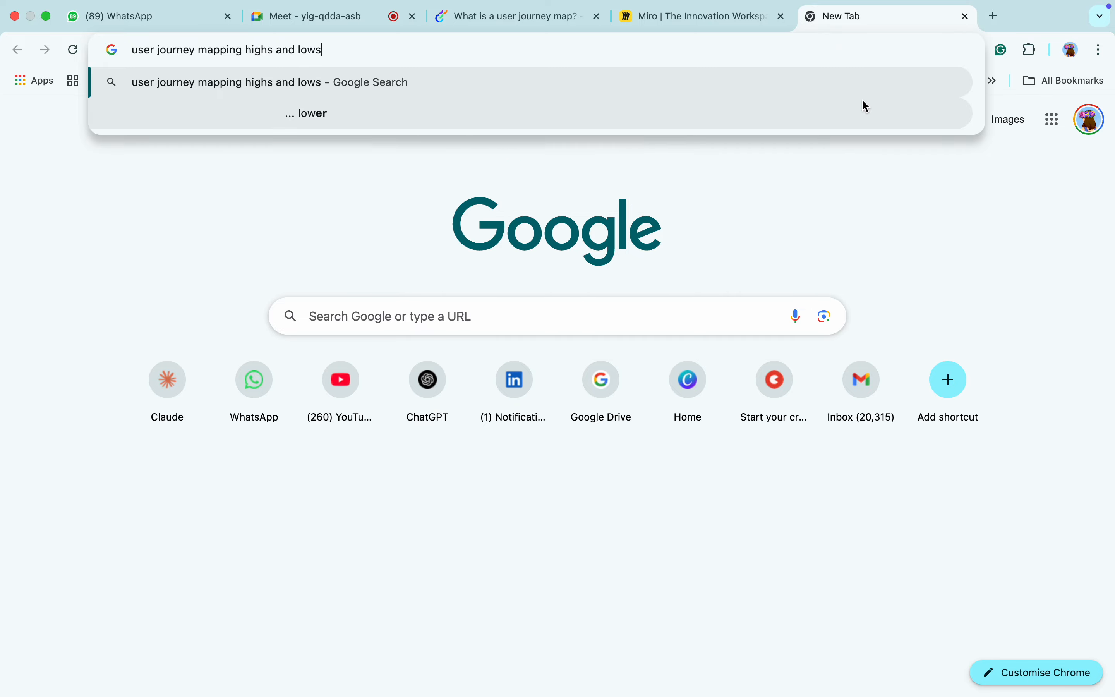
{"action": "key", "text": "Return"}
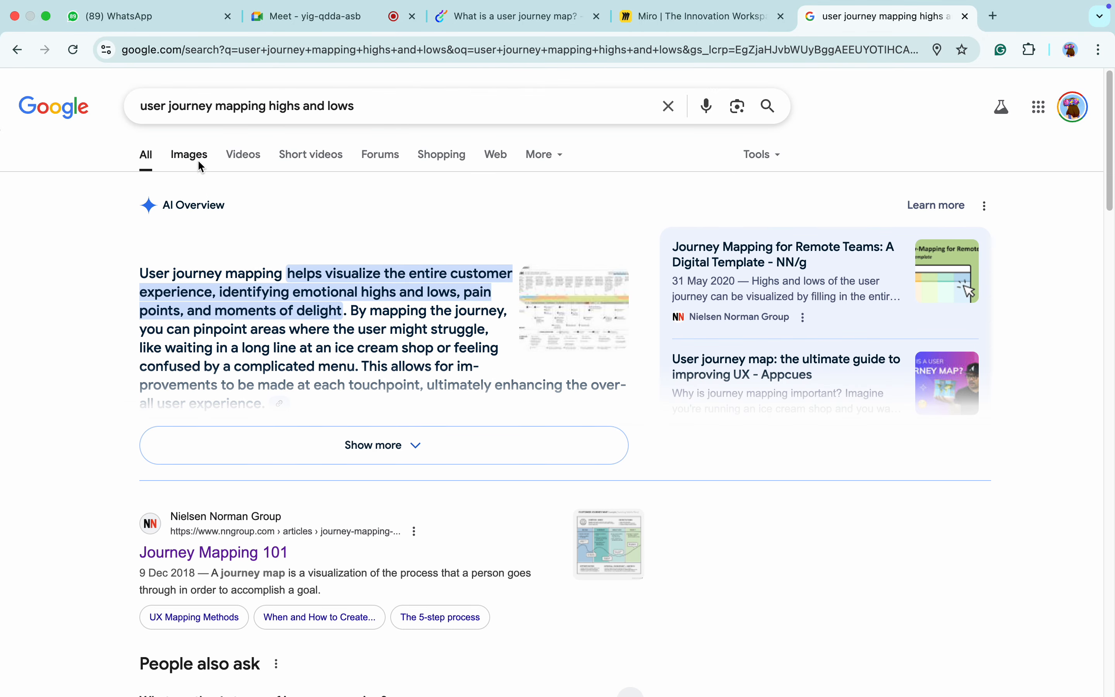
{"action": "left_click", "coordinate": [198, 161]}
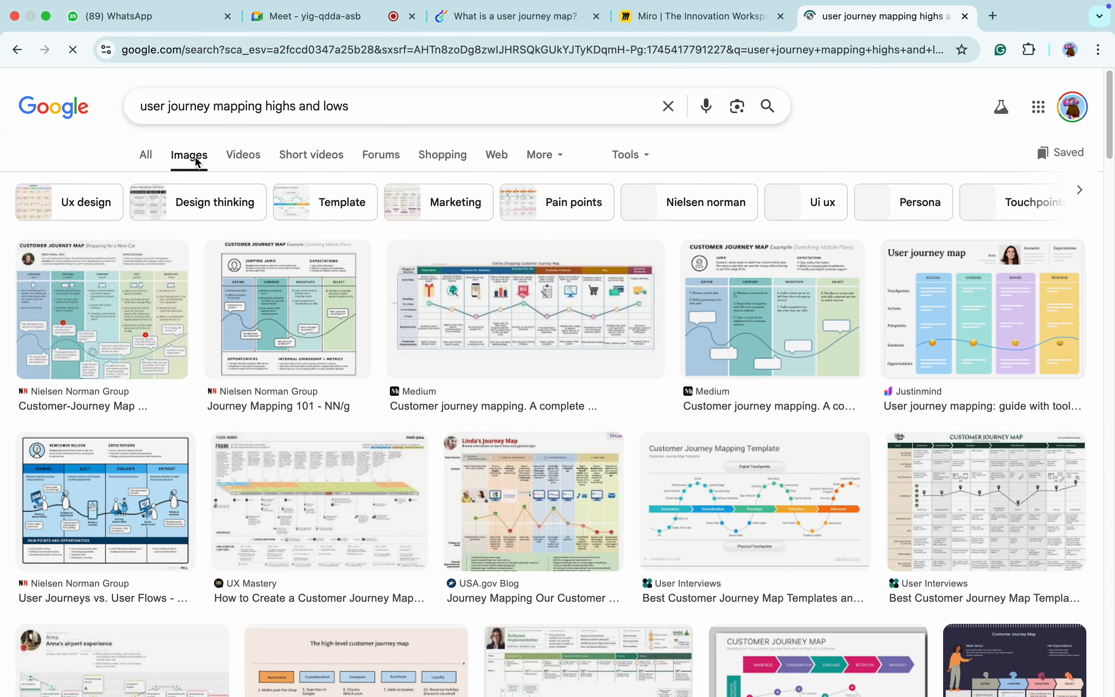
- Preview the "Journey Mapping 101 - NN/g" customer journey map image and open its source article in a new tab
{"action": "left_click", "coordinate": [276, 325]}
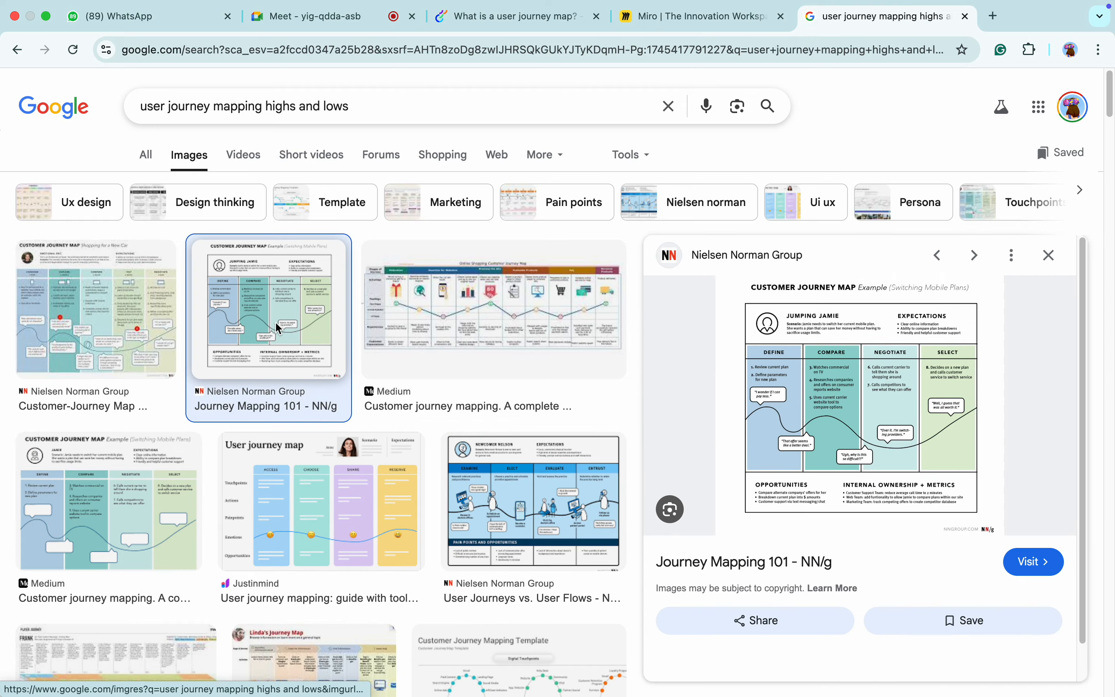
{"action": "scroll", "coordinate": [716, 493], "scroll_direction": "up", "scroll_amount": 1}
{"action": "scroll", "coordinate": [715, 493], "scroll_direction": "down", "scroll_amount": 2}
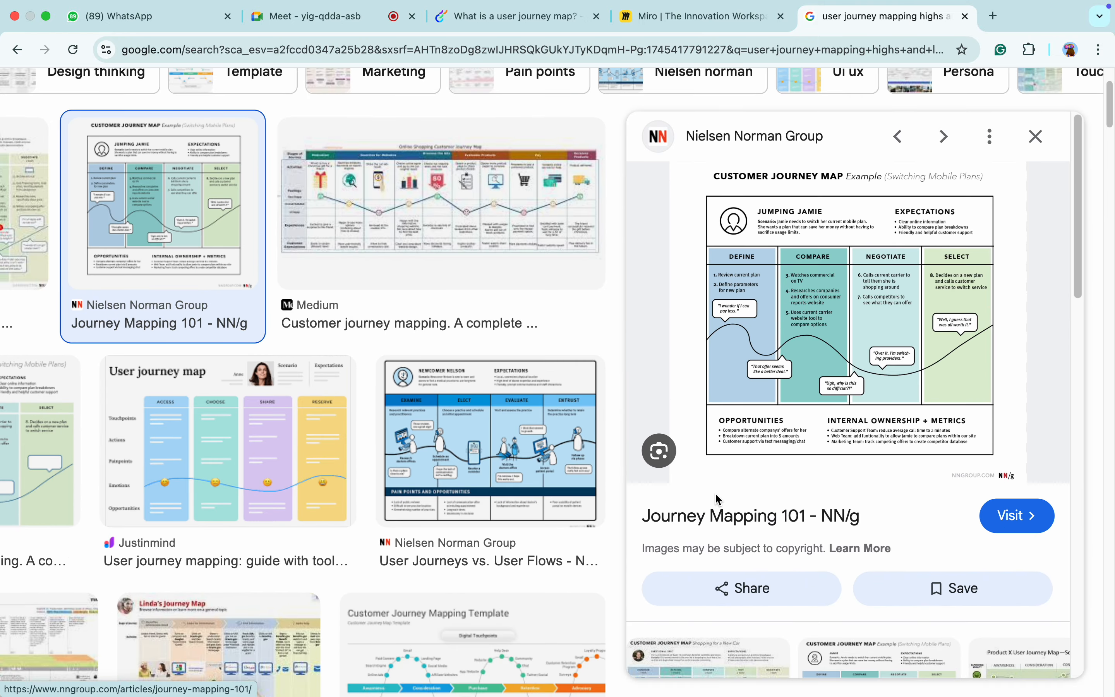
{"action": "scroll", "coordinate": [716, 494], "scroll_direction": "up", "scroll_amount": 3}
{"action": "right_click", "coordinate": [790, 368]}
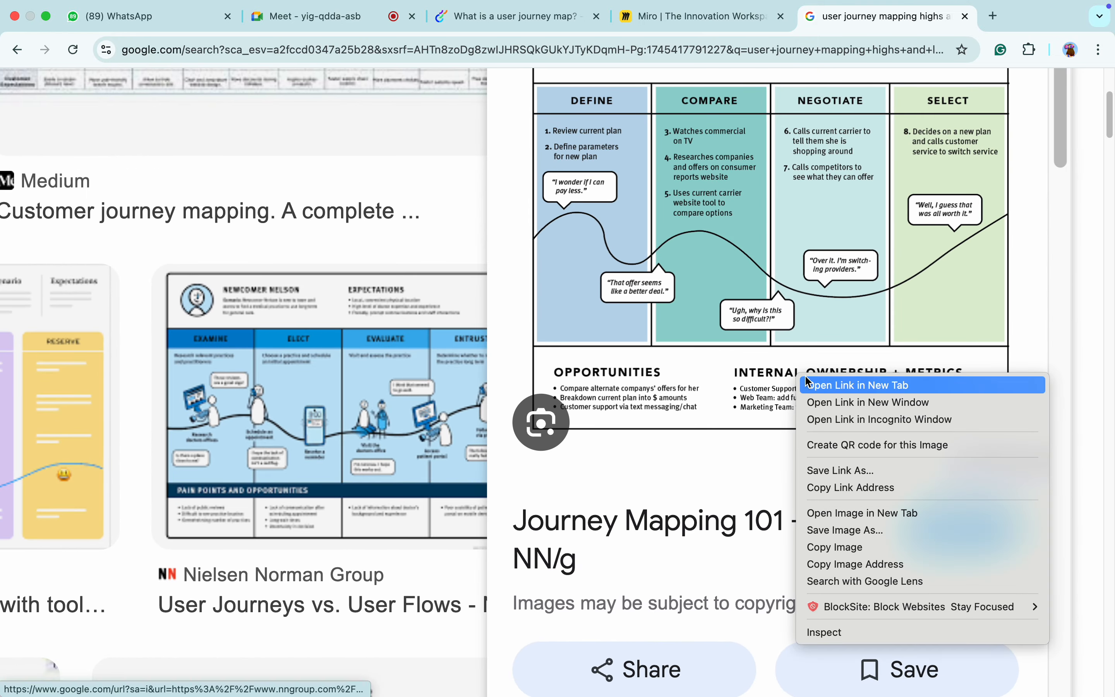
{"action": "left_click", "coordinate": [815, 384]}
{"action": "left_click", "coordinate": [895, 21]}
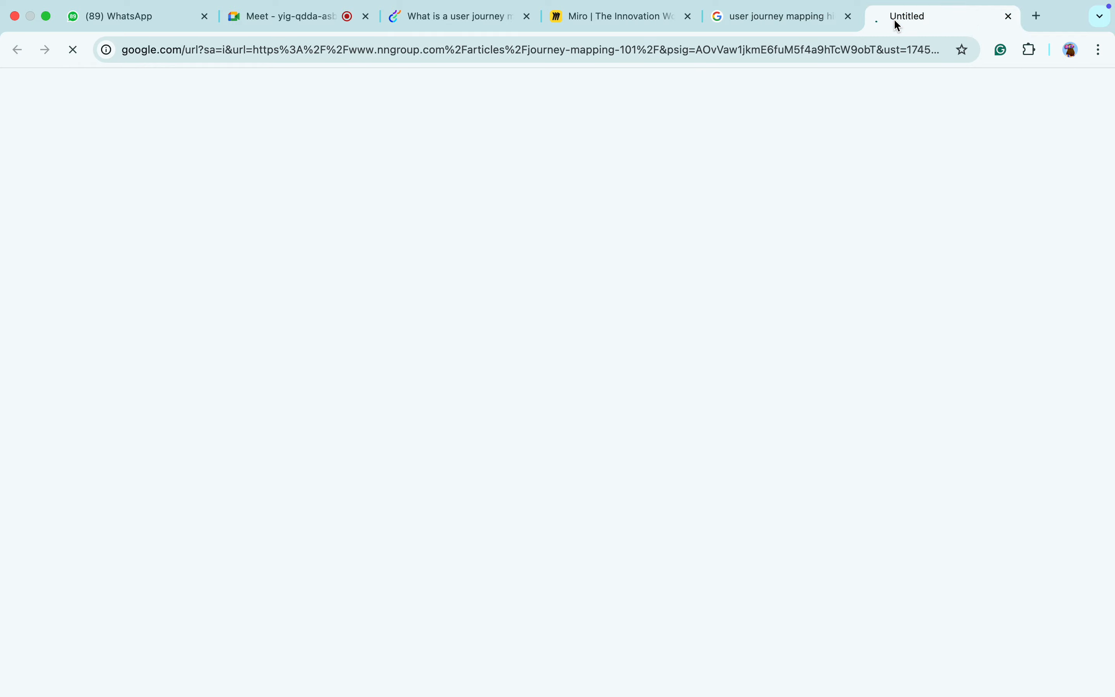
- Examine the journey map diagrams in the NN/g "Journey Mapping 101" article, including the "Switching Mobile Plans" example
{"action": "scroll", "coordinate": [389, 468], "scroll_direction": "down", "scroll_amount": 15}
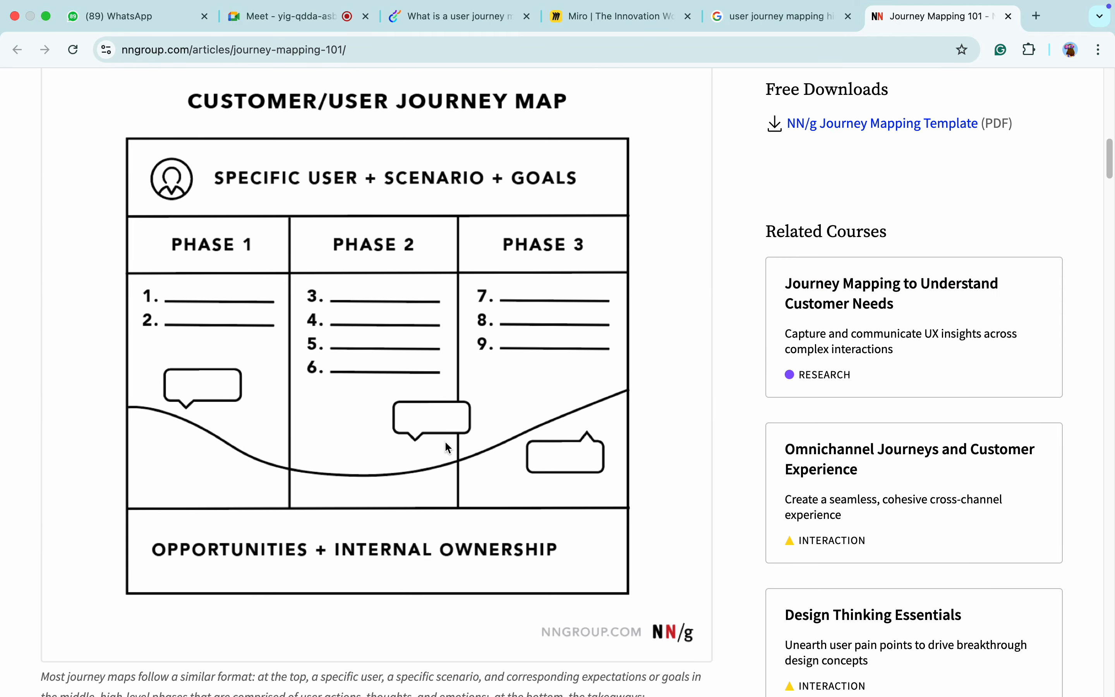
{"action": "scroll", "coordinate": [497, 425], "scroll_direction": "down", "scroll_amount": 20}
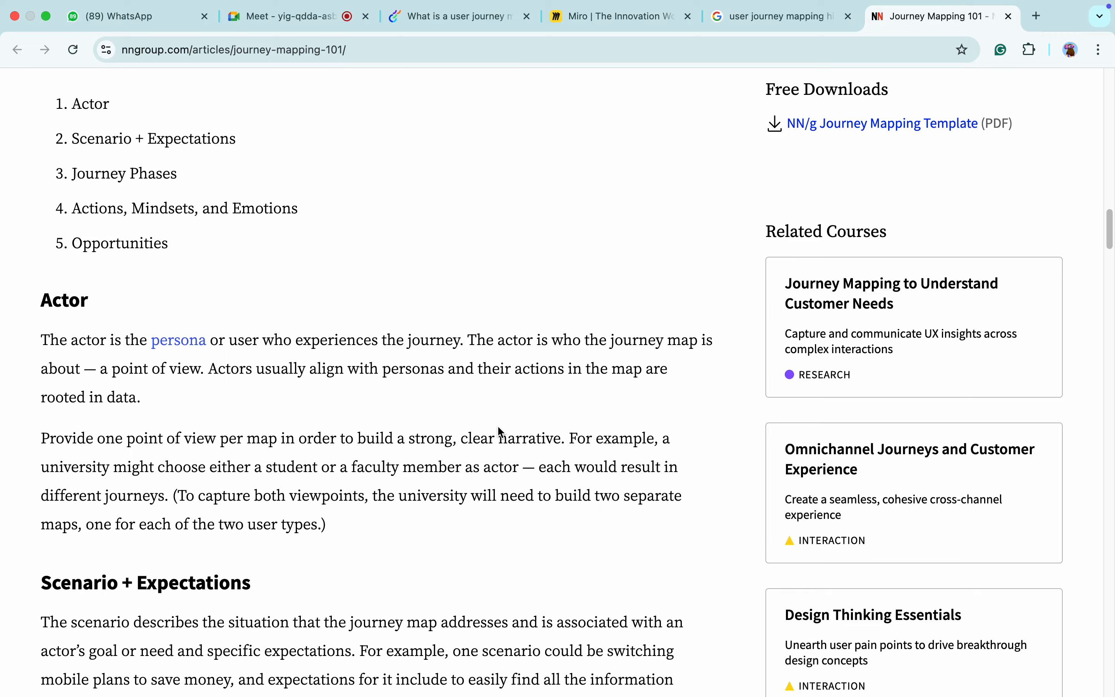
{"action": "scroll", "coordinate": [497, 432], "scroll_direction": "down", "scroll_amount": 20}
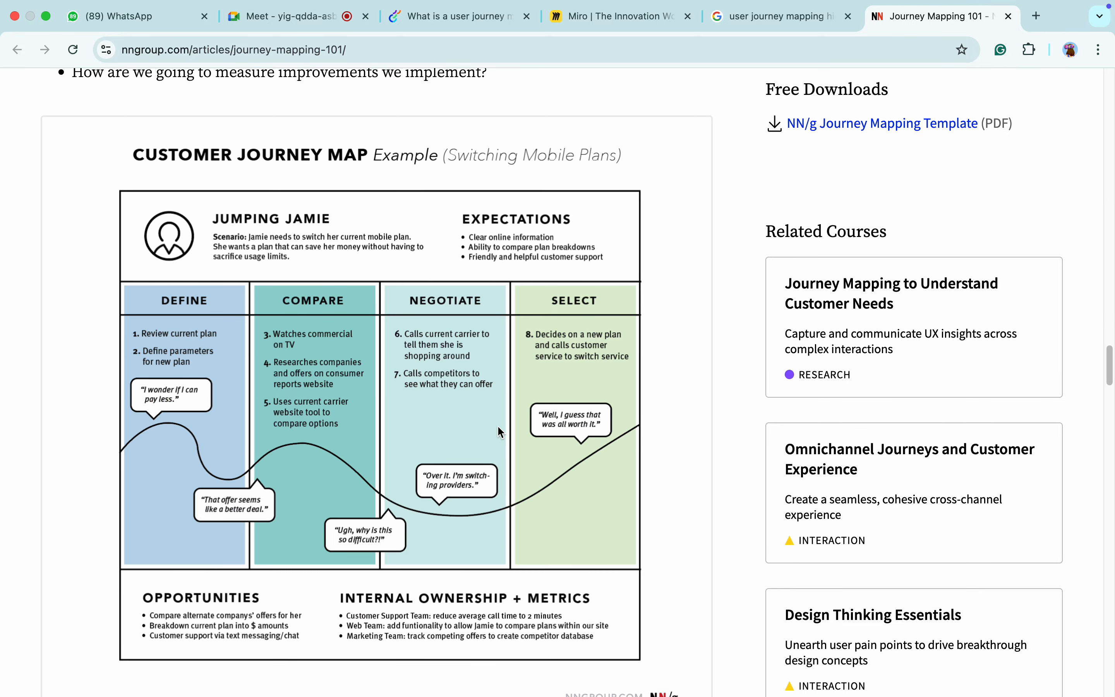
{"action": "scroll", "coordinate": [497, 427], "scroll_direction": "down", "scroll_amount": 2}
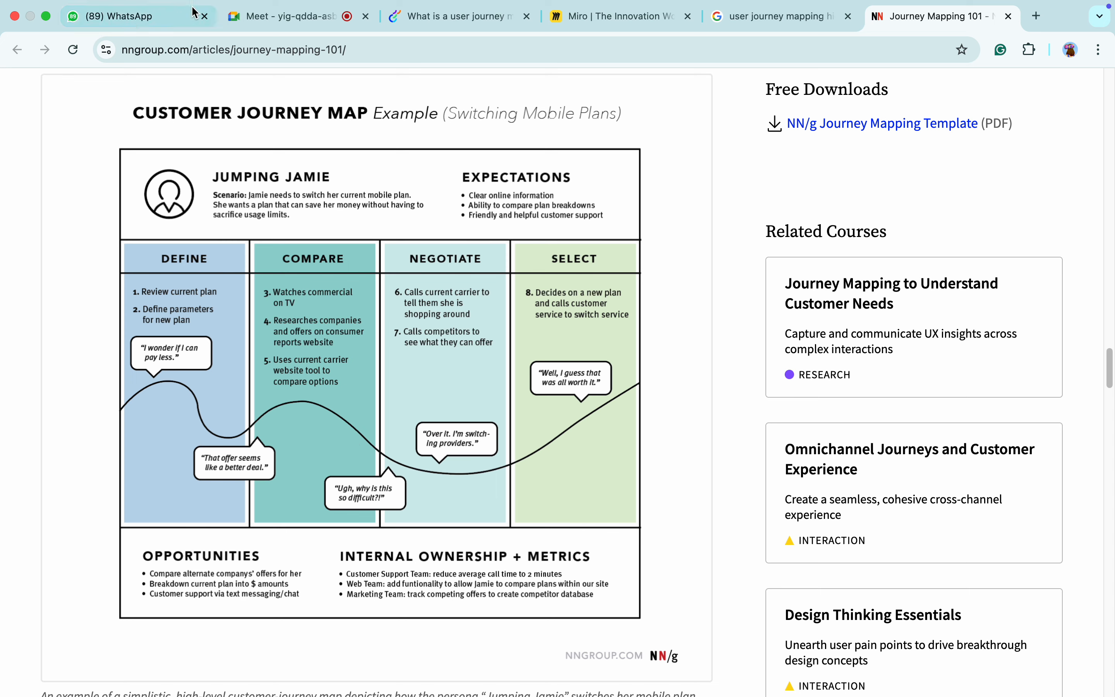
- Return to the Google Meet call, close the in-call messages and stop presenting the screen
{"action": "left_click", "coordinate": [244, 16]}
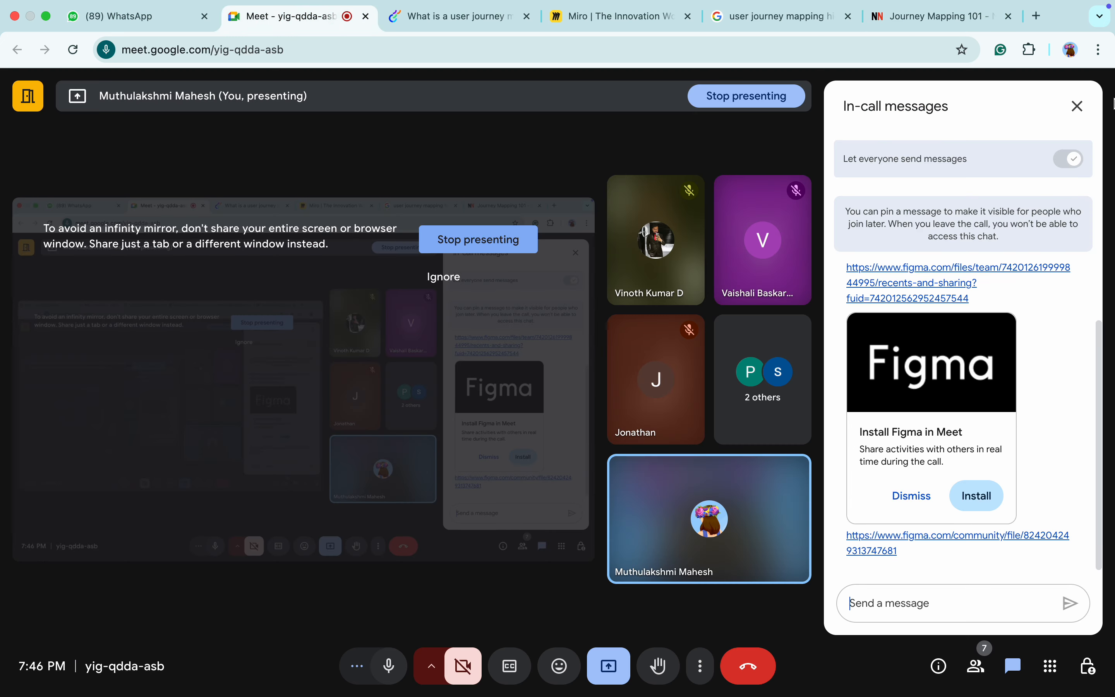
{"action": "left_click", "coordinate": [1077, 106]}
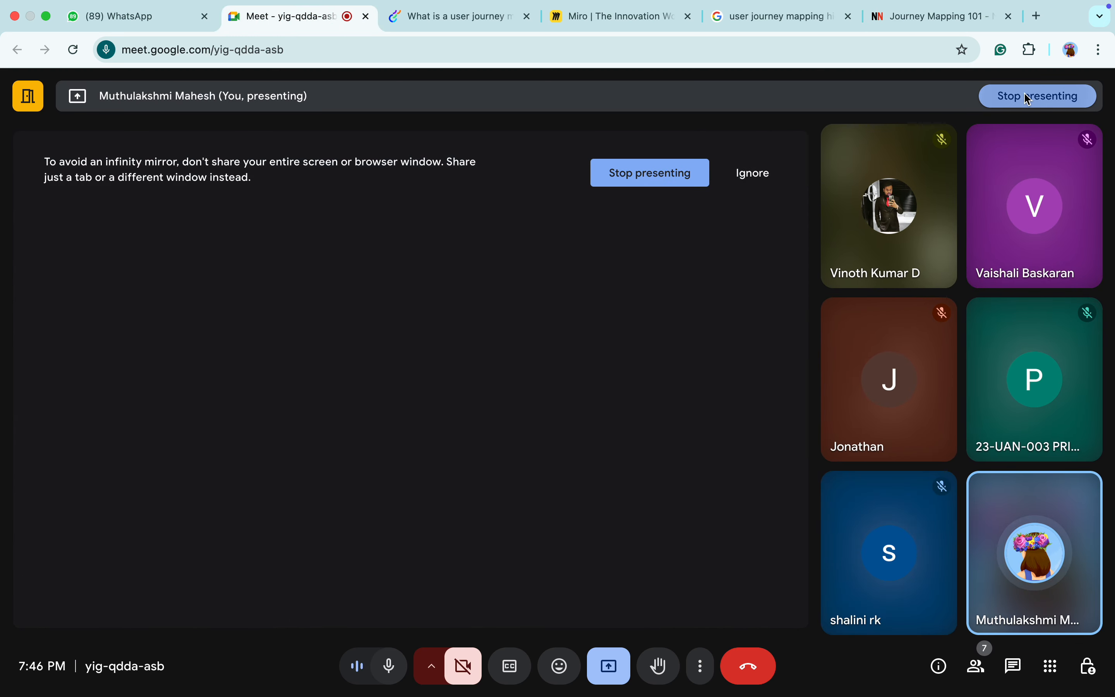
{"action": "left_click", "coordinate": [1027, 97]}
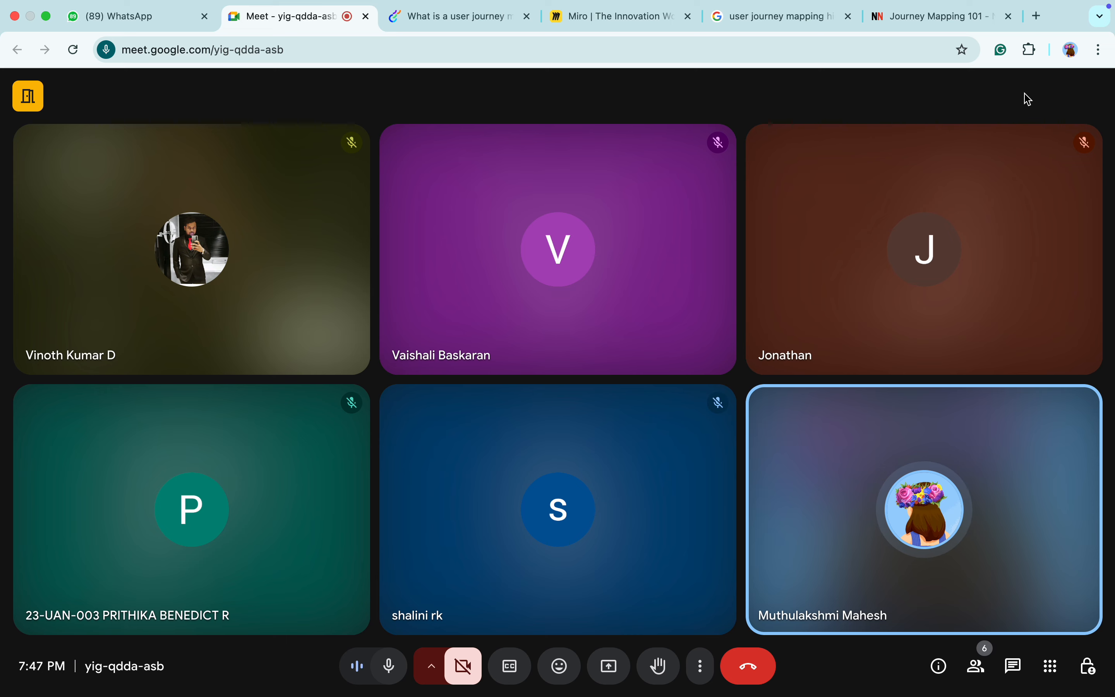